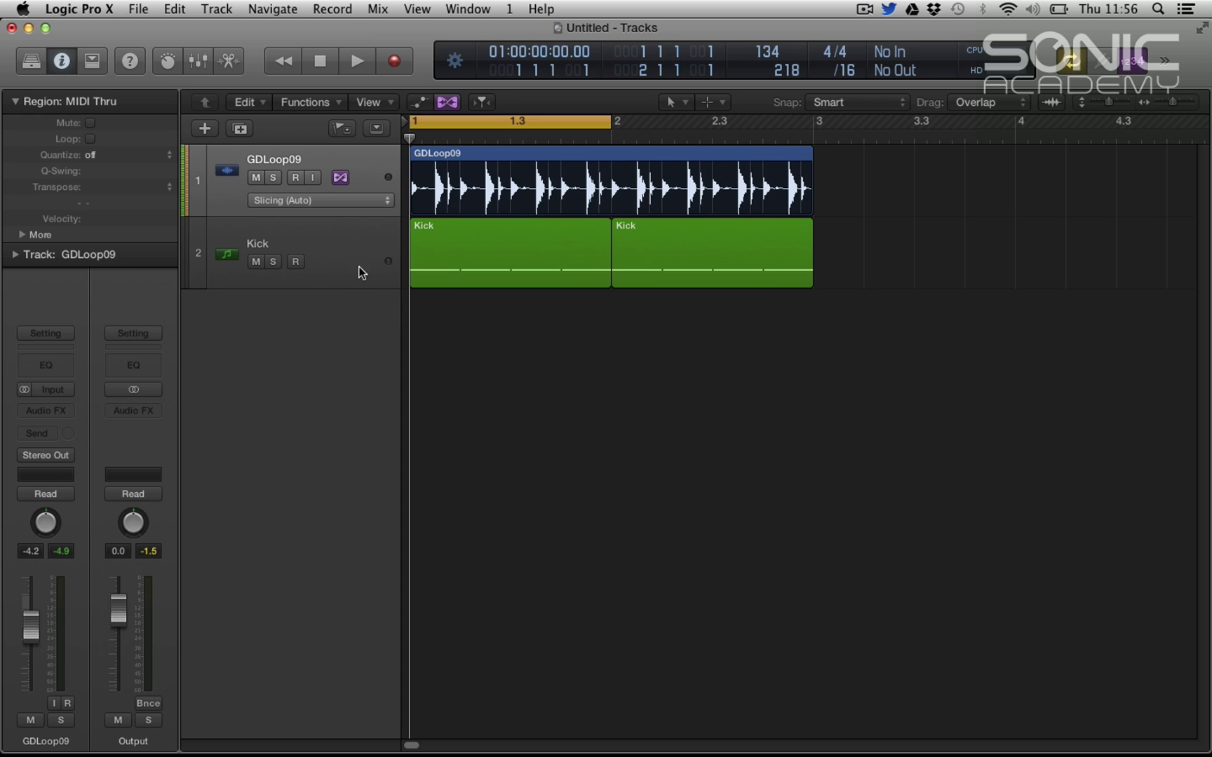
Solo the GDLoop09 loop track and play it on its own.
click(341, 256)
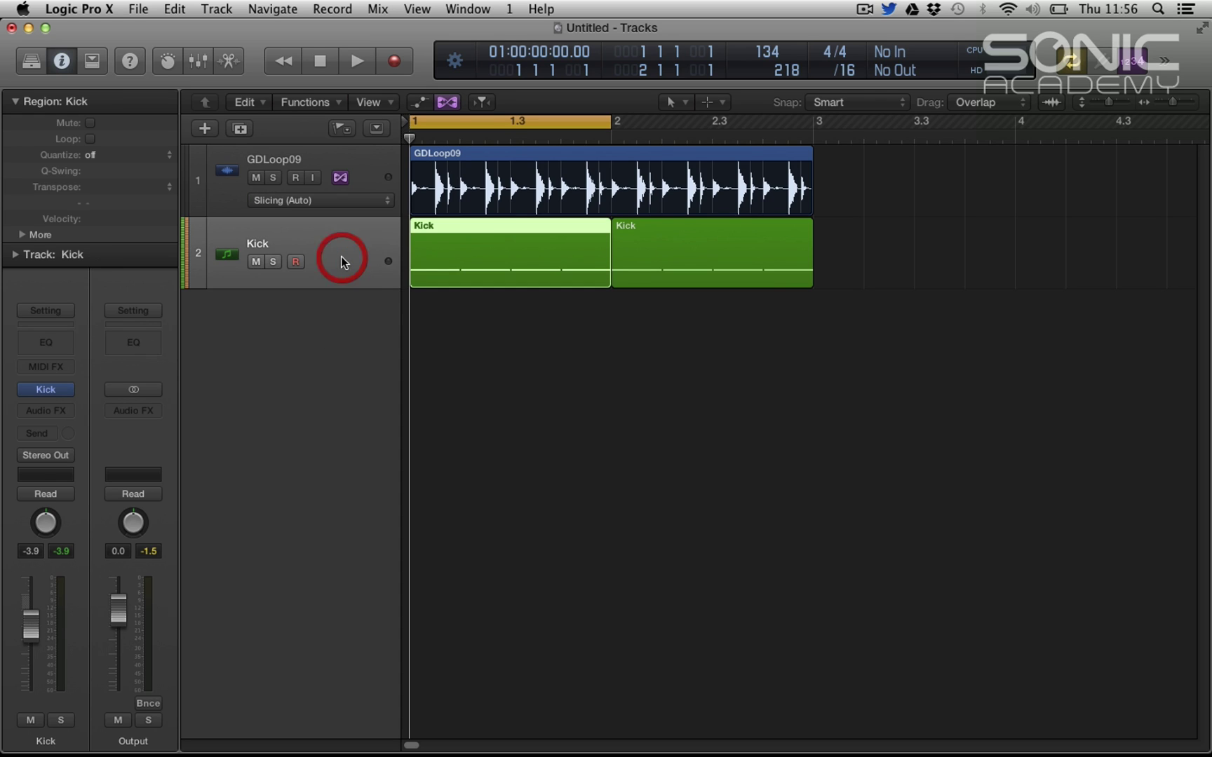
click(323, 167)
click(271, 180)
key(space)
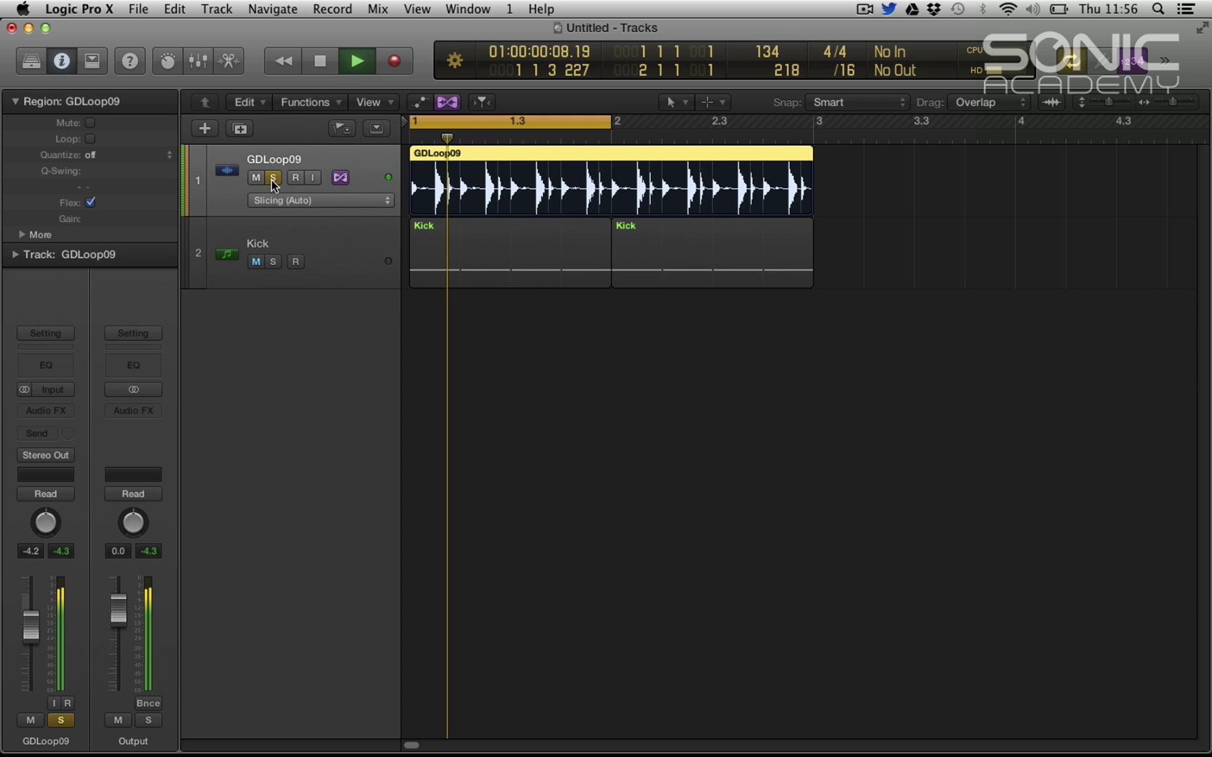
click(271, 180)
key(space)
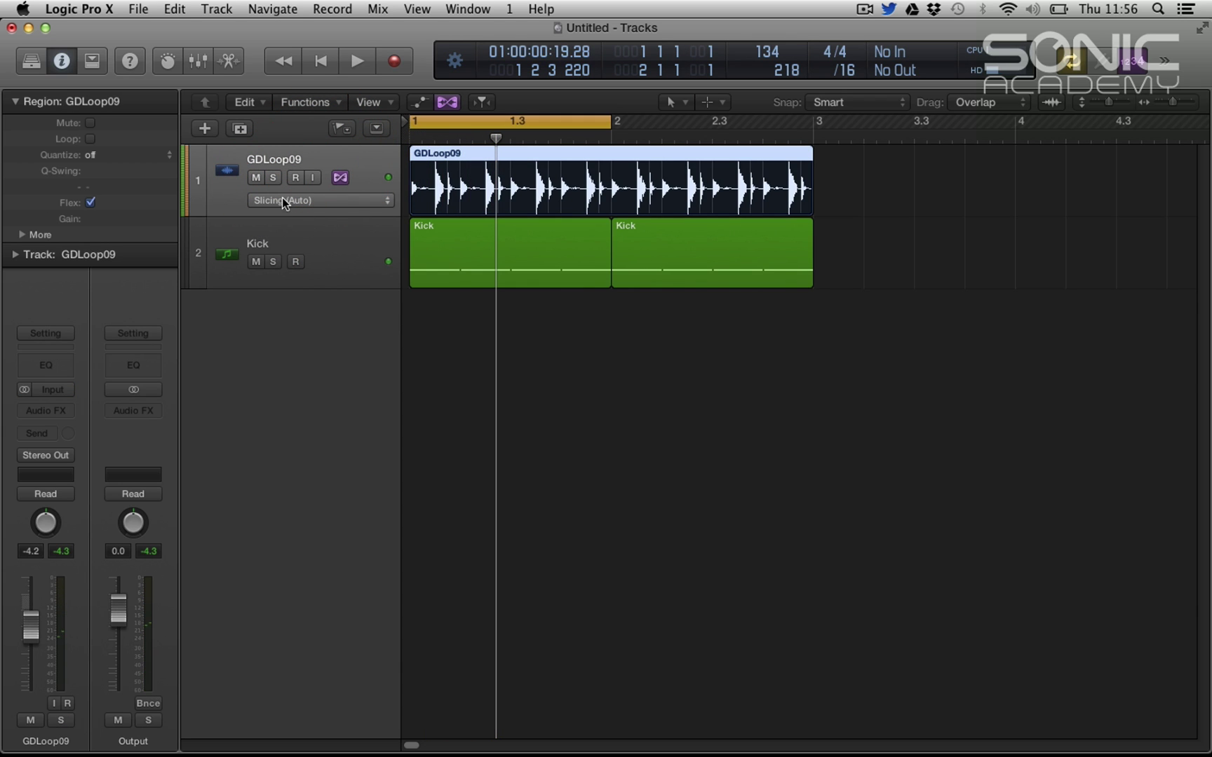
Audition the Kick soloed, then unsolo it and play kick and loop together.
click(274, 262)
key(space)
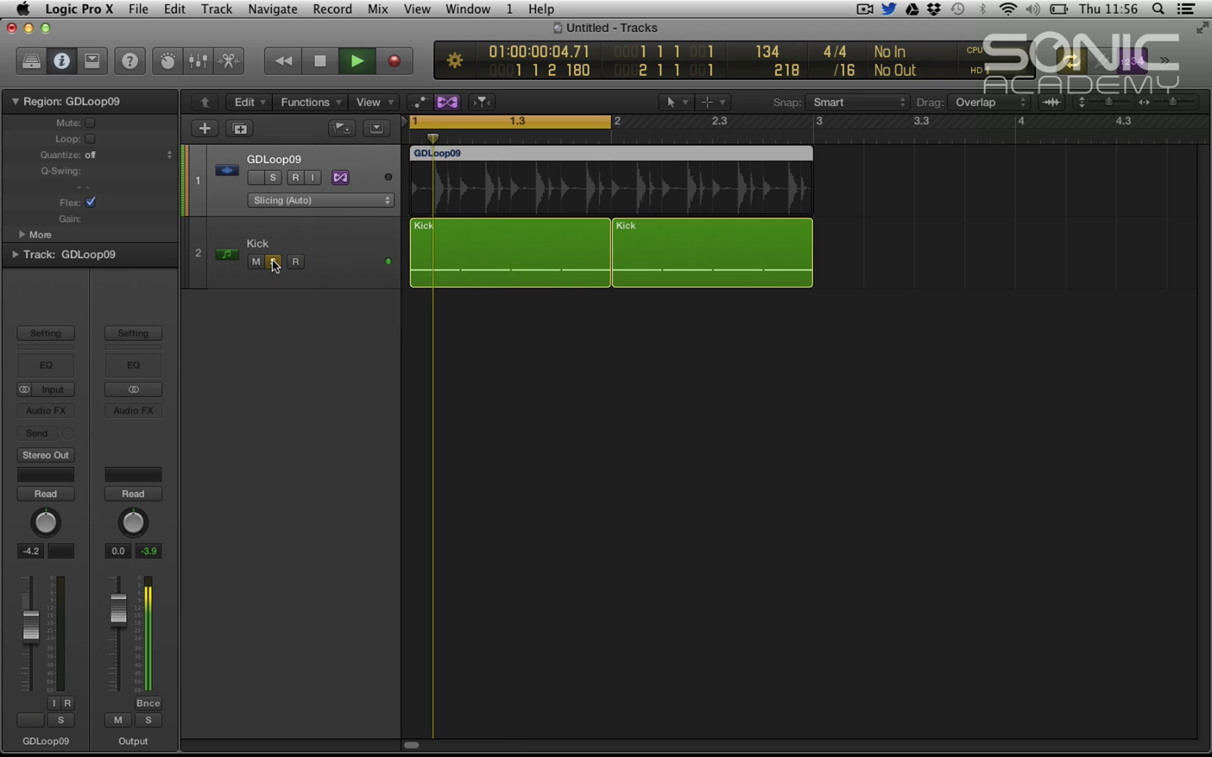
key(space)
click(347, 235)
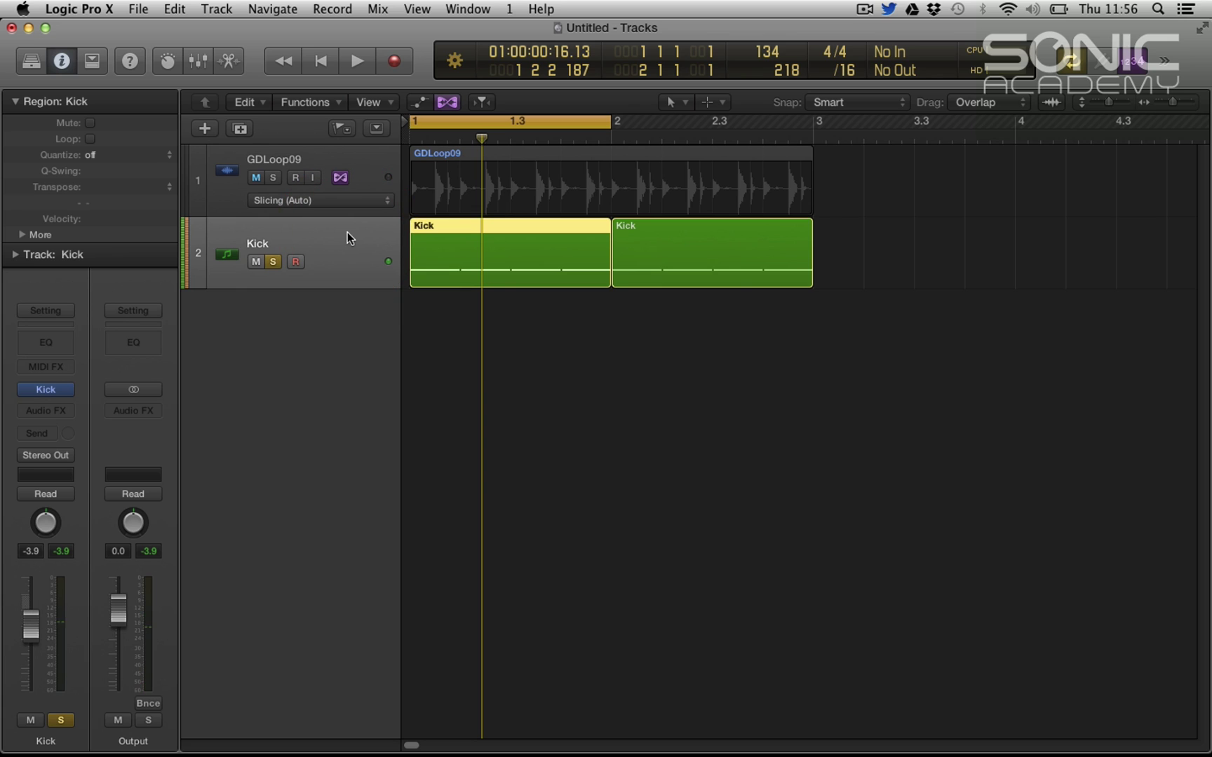
click(558, 310)
click(273, 261)
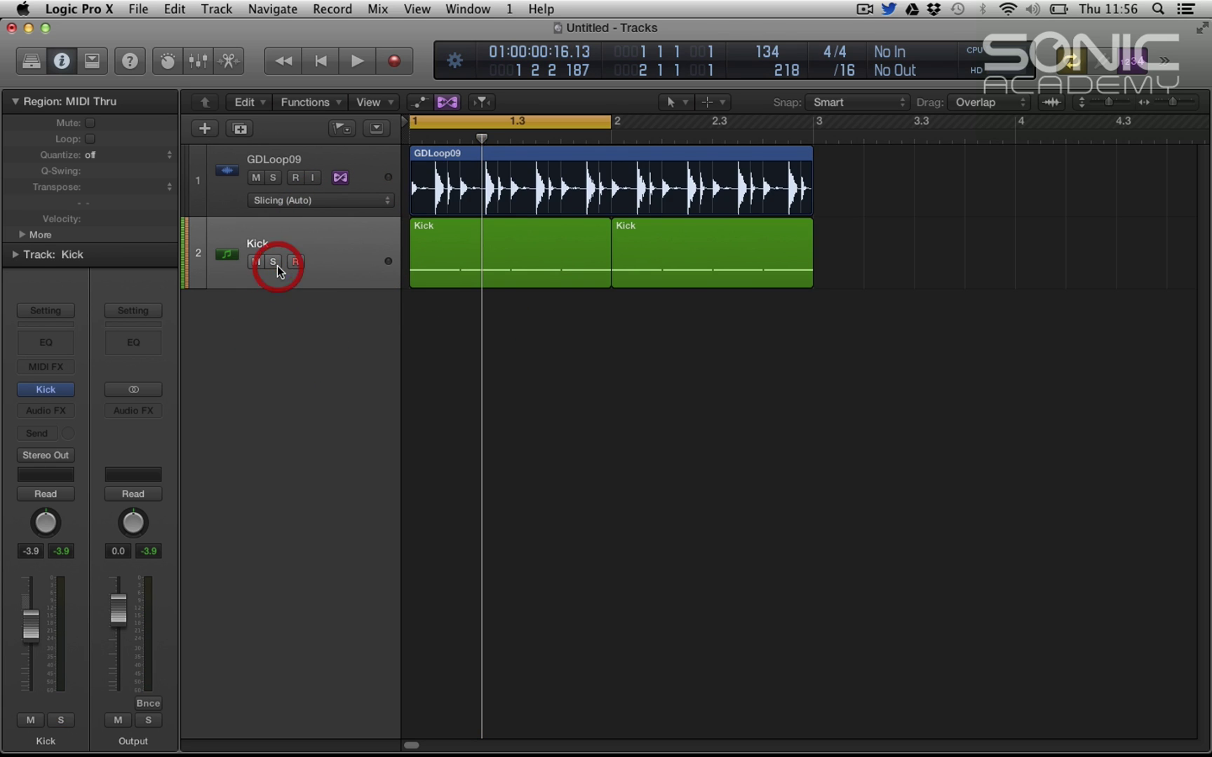
key(space)
key(space)
click(441, 356)
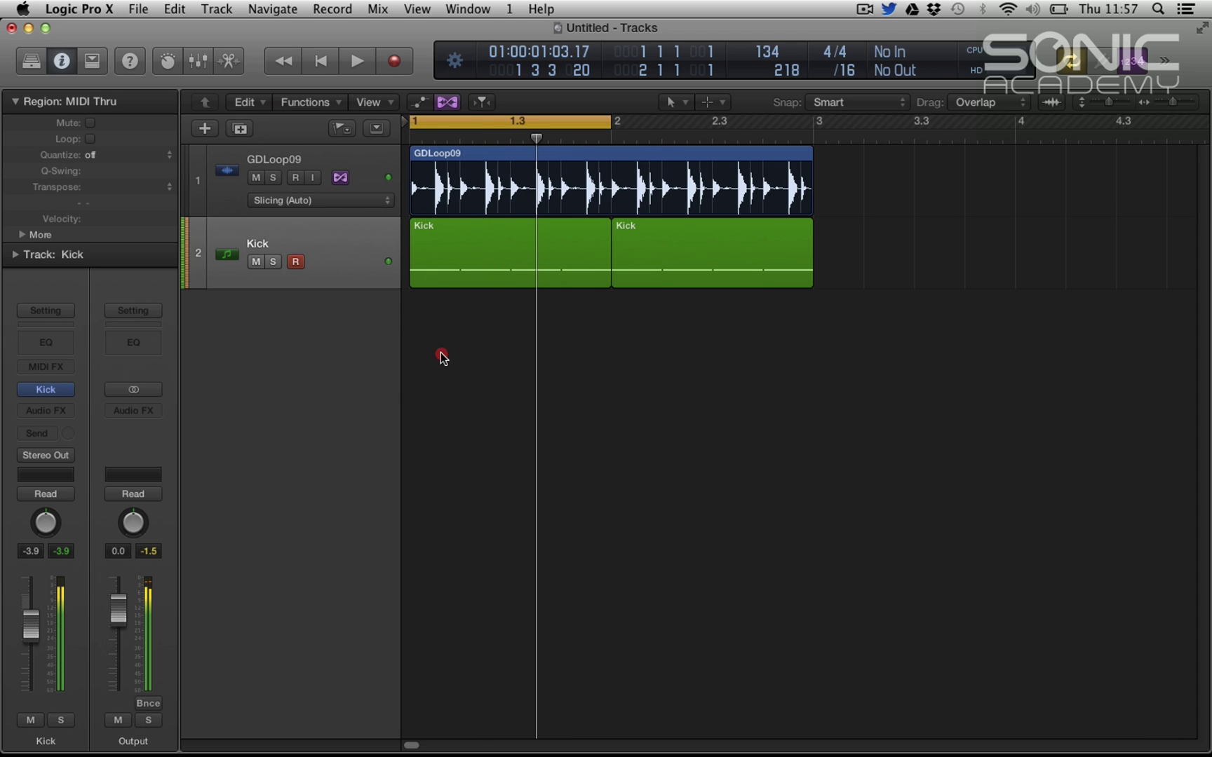
Add a new software instrument track below Kick running Ultrabeat (Stereo).
double_click(377, 326)
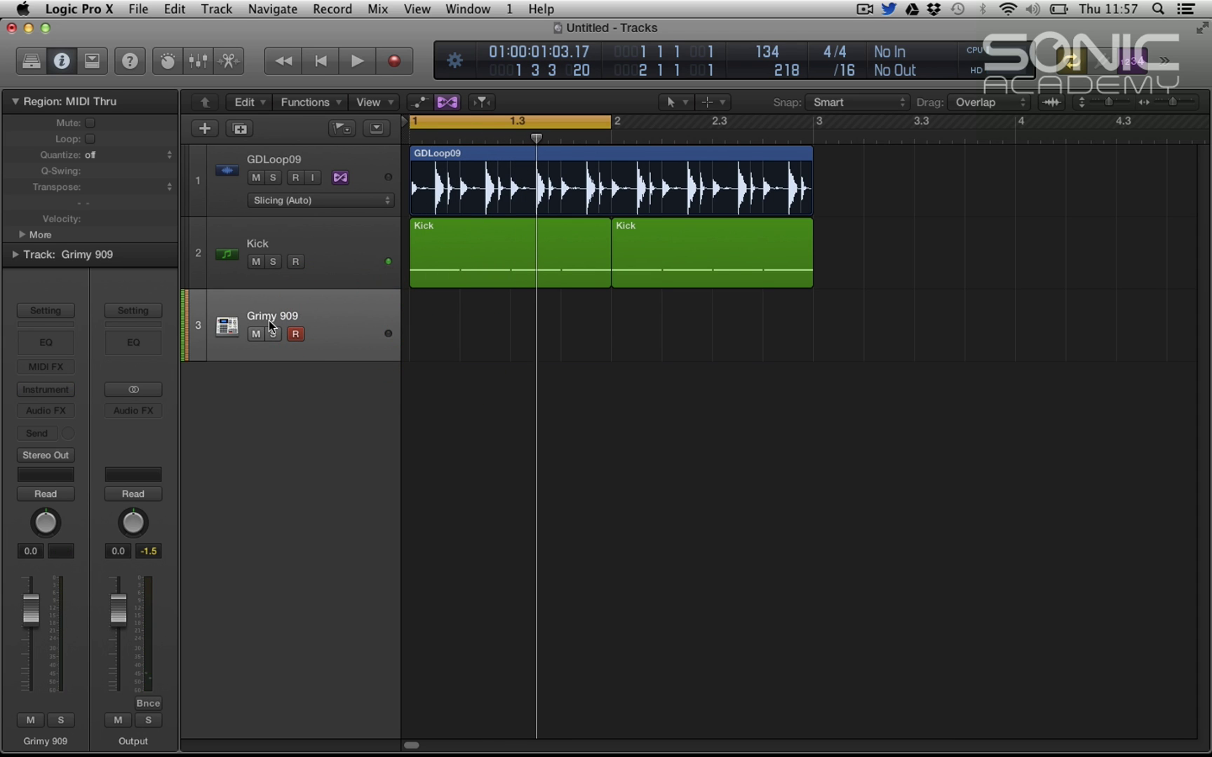
click(25, 394)
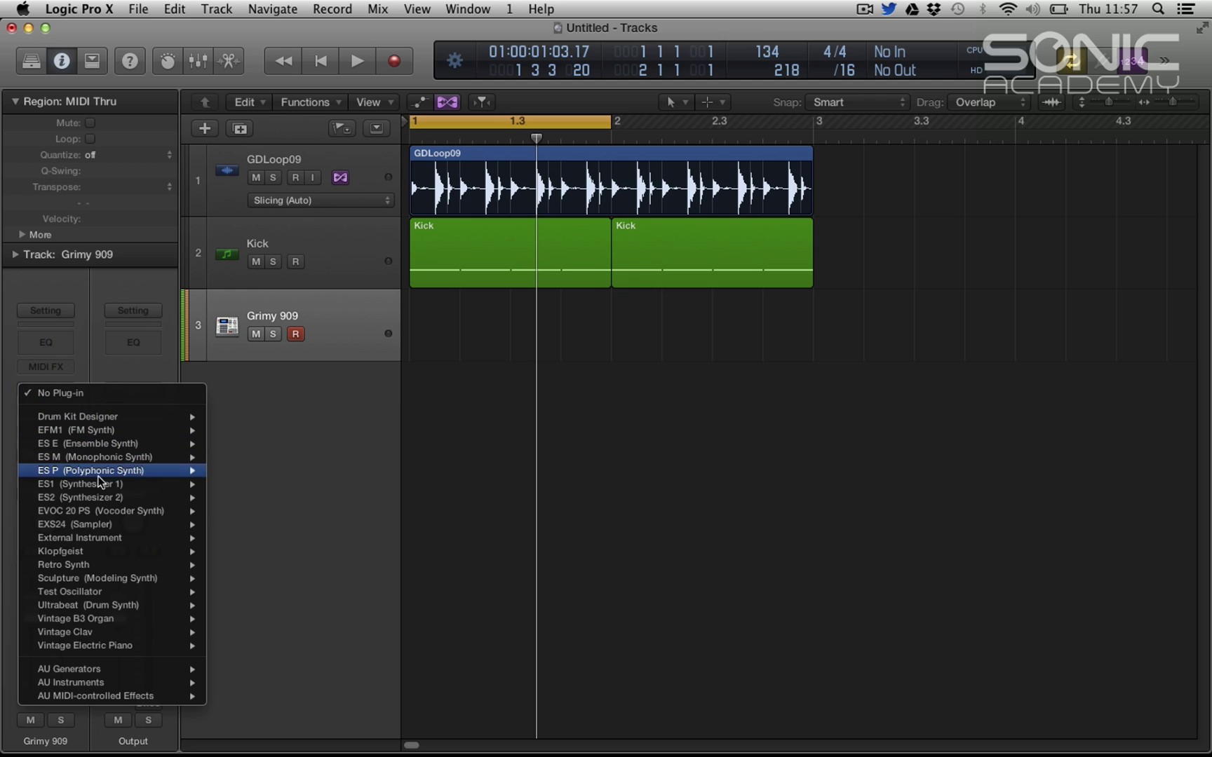
mouse_move(143, 610)
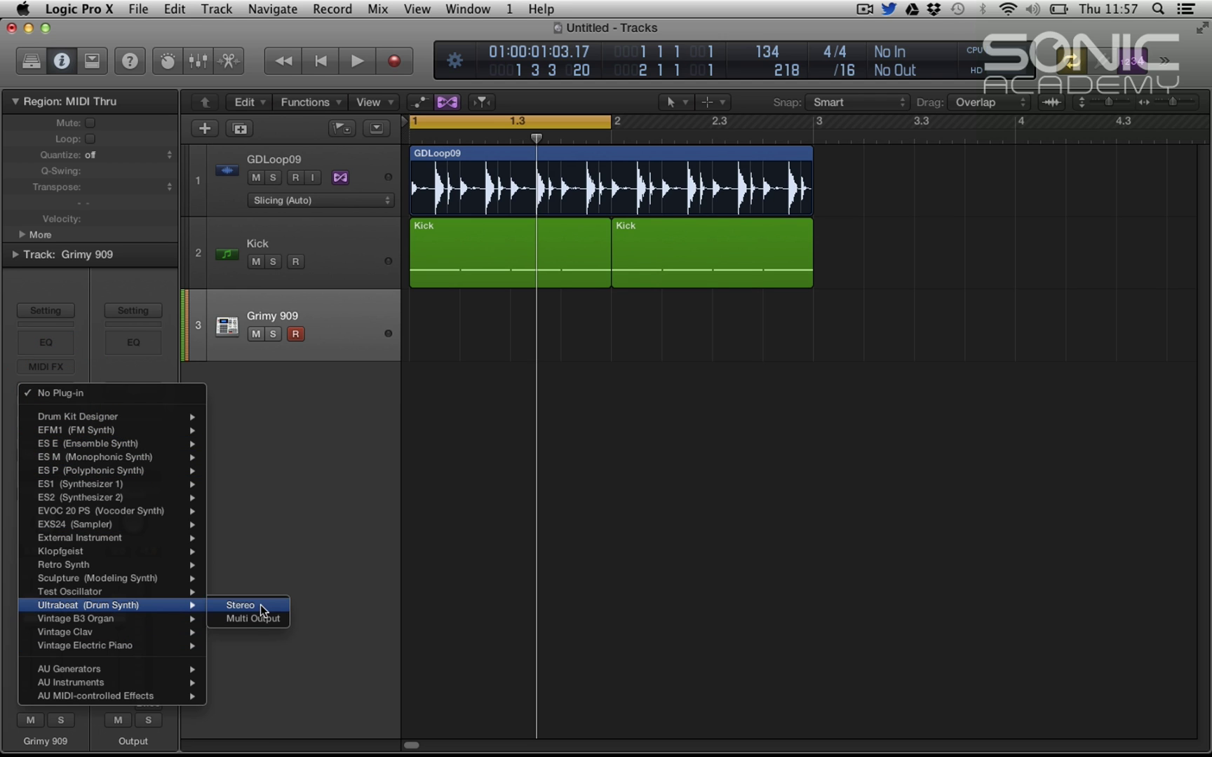
click(261, 604)
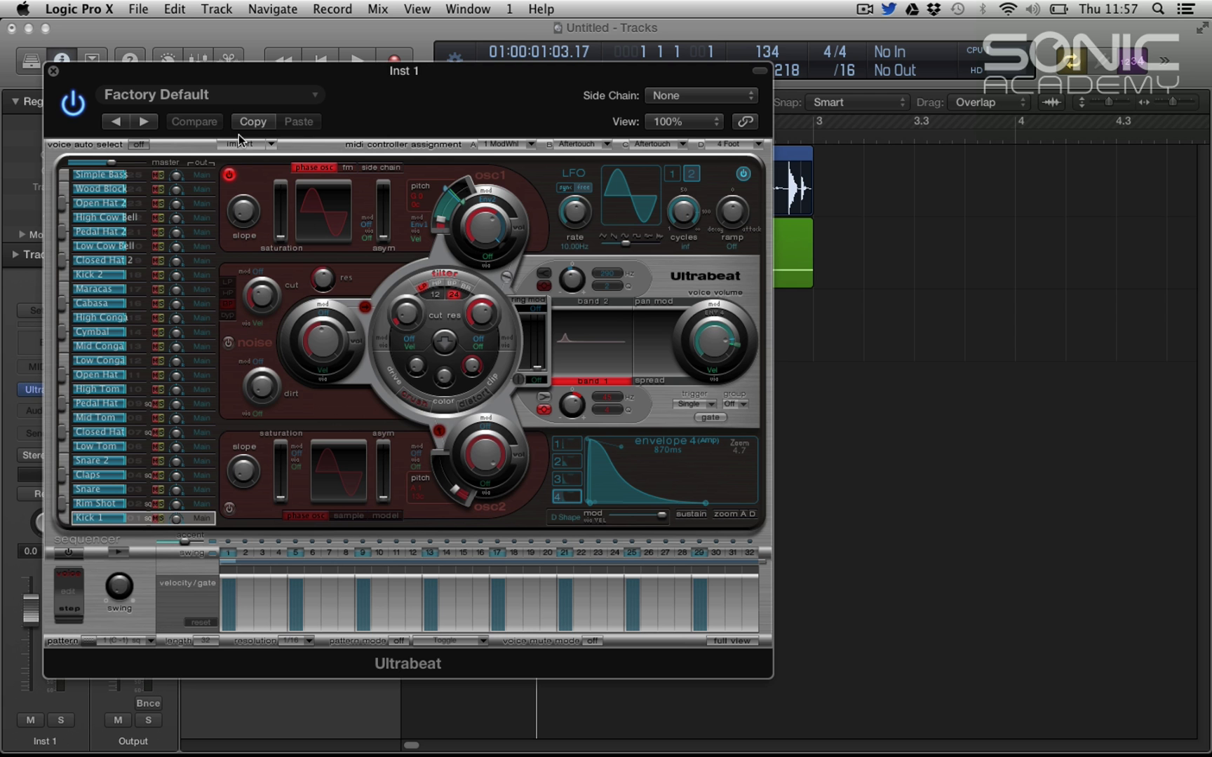
Load the Drum Kits > Grimy 909 preset into Ultrabeat.
click(232, 94)
mouse_move(196, 484)
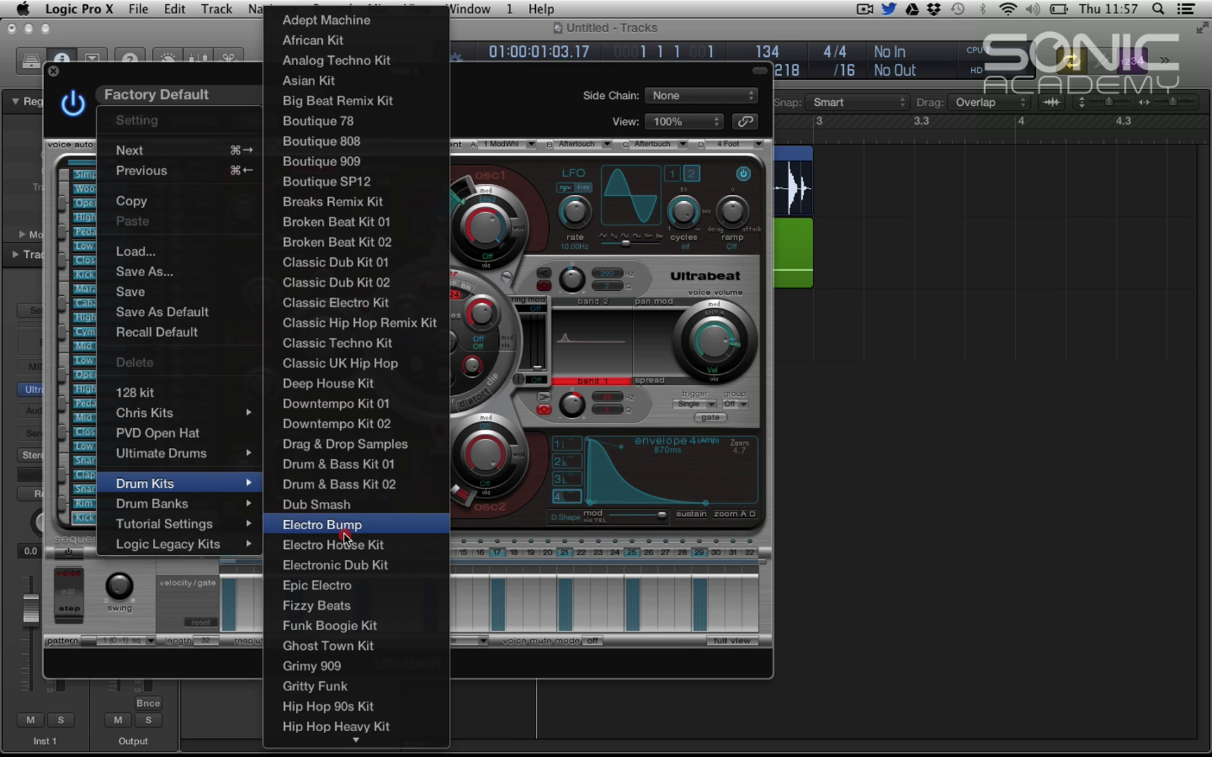
click(366, 667)
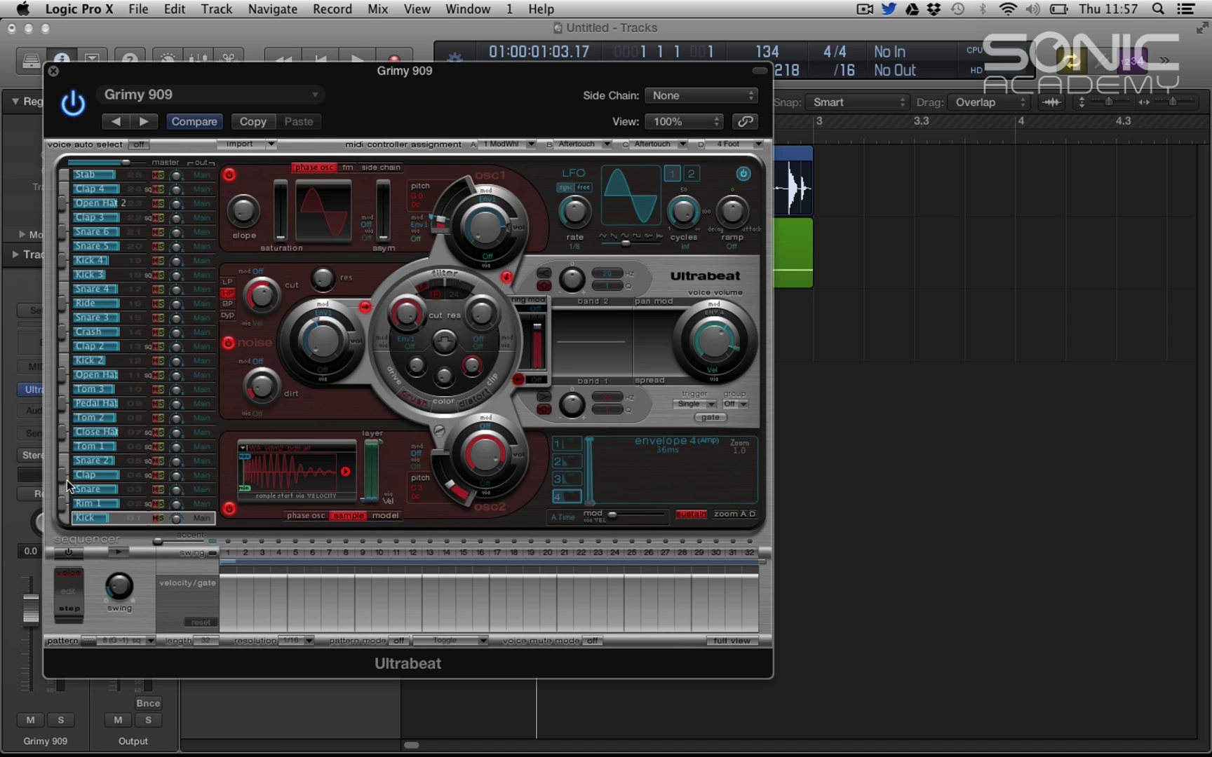
Close Ultrabeat, create an empty MIDI region on Grimy 909, and open it for editing.
click(52, 70)
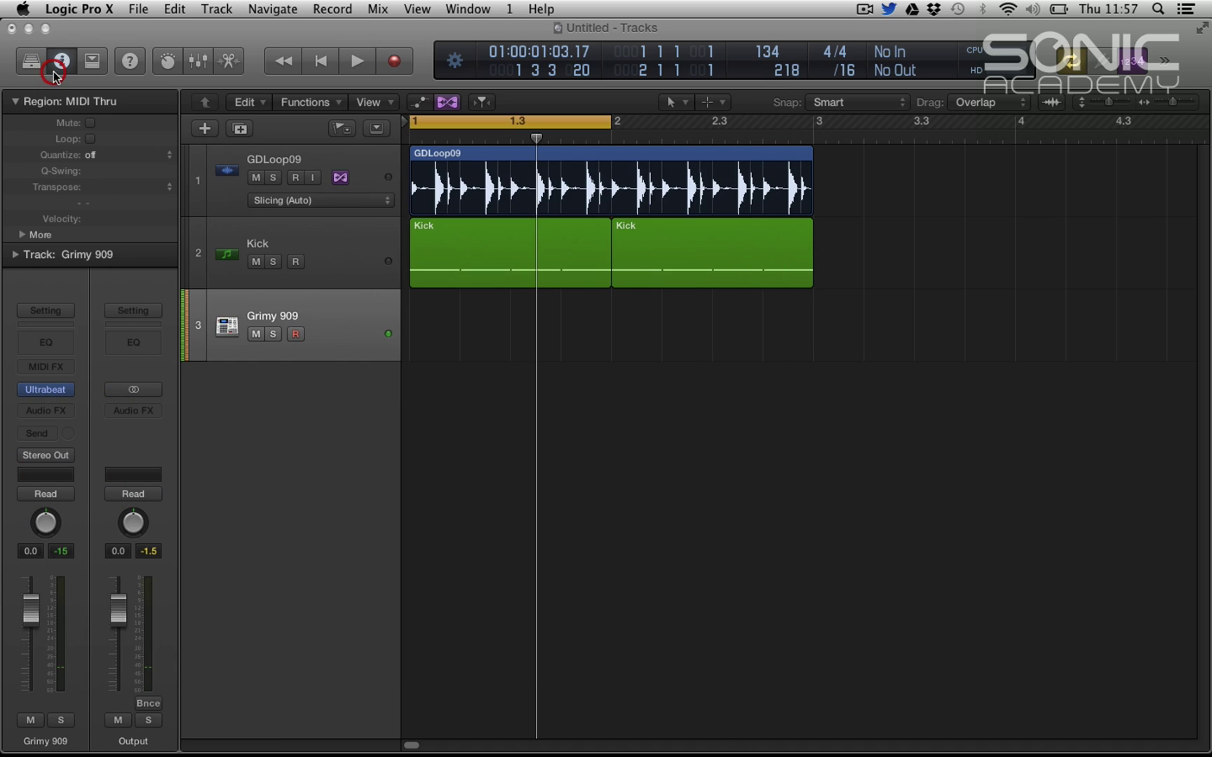
right_click(451, 333)
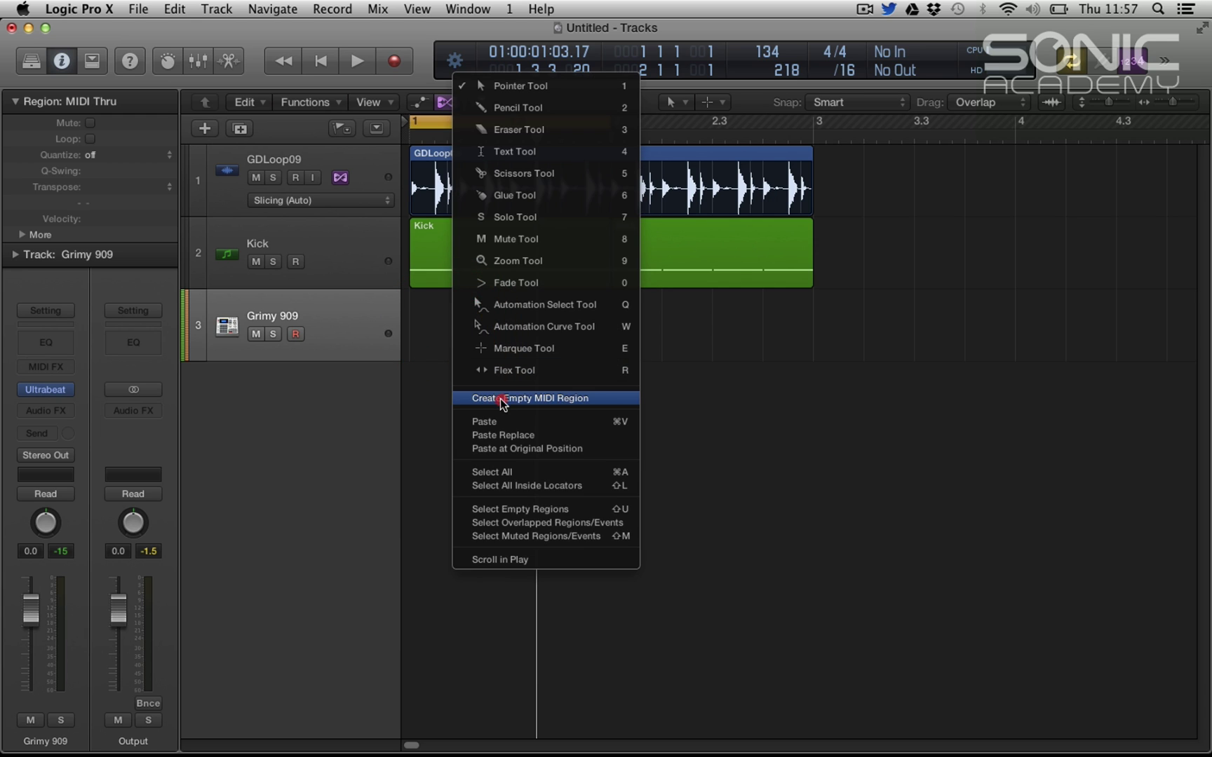
click(476, 469)
double_click(451, 308)
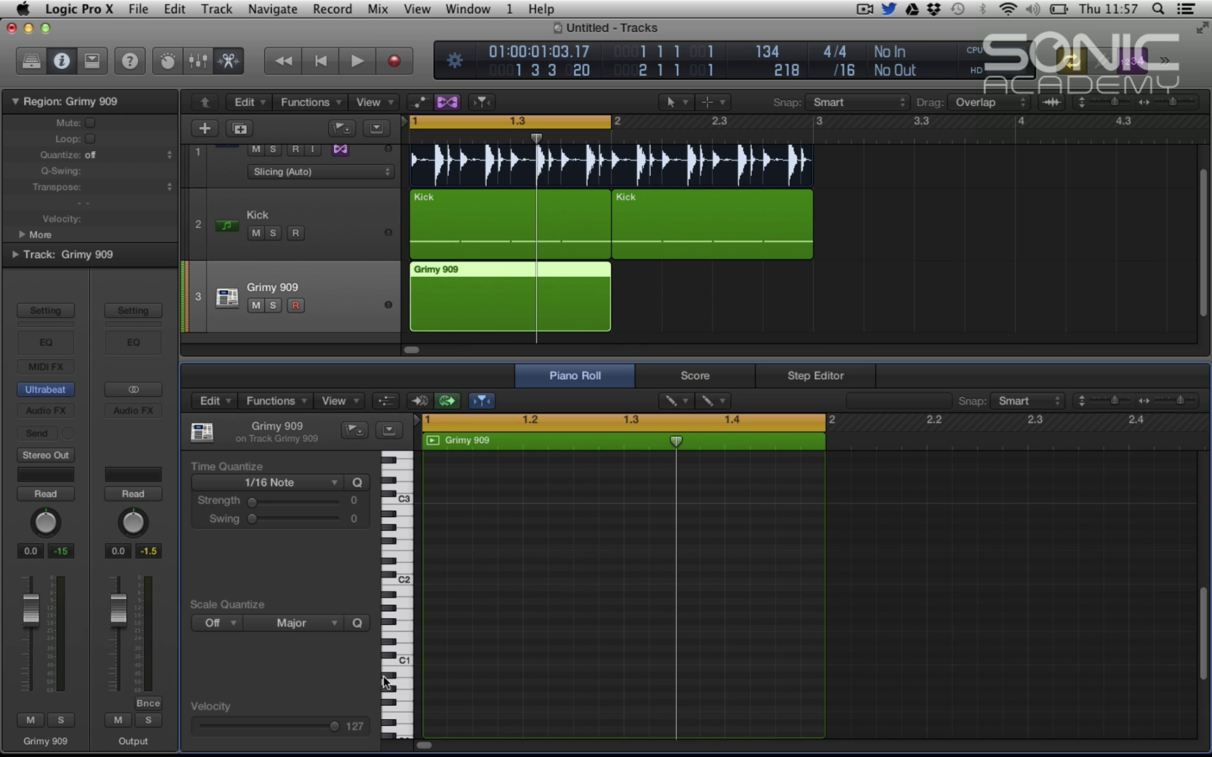
Draw two clap notes near C1 with the Pencil tool, one at beat 4.
right_click(382, 640)
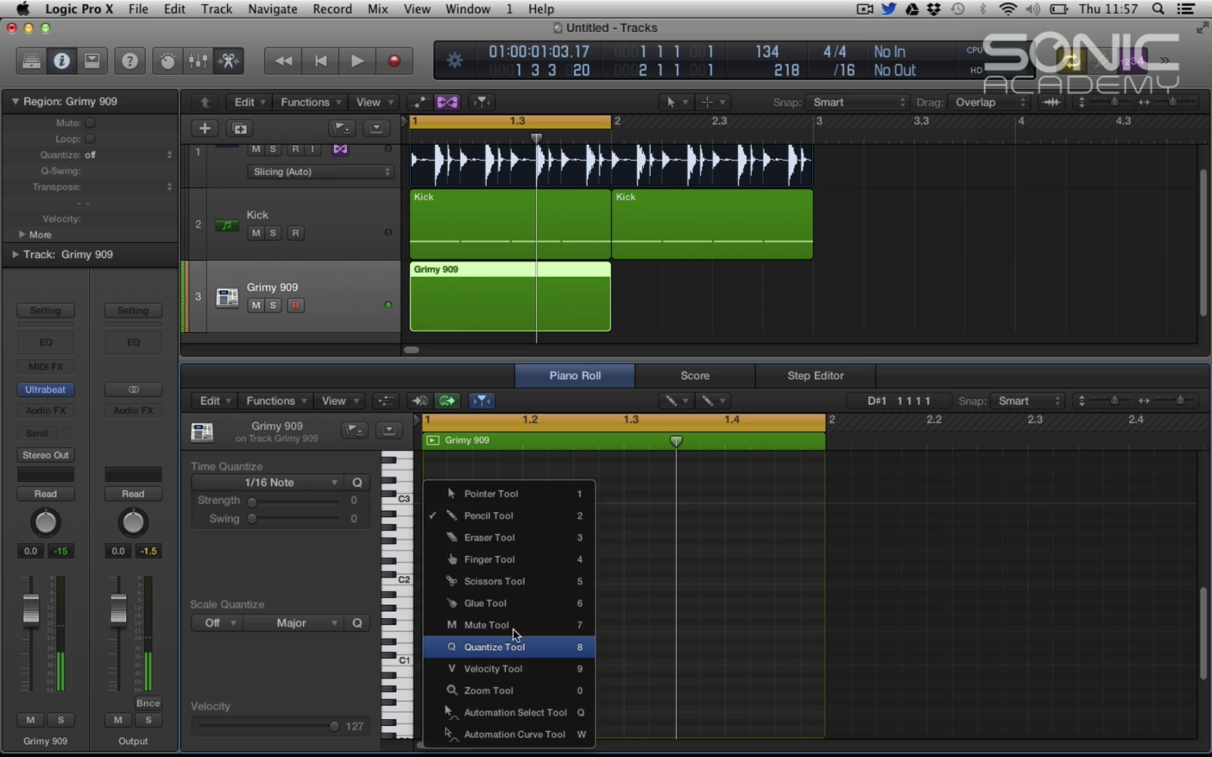
click(475, 517)
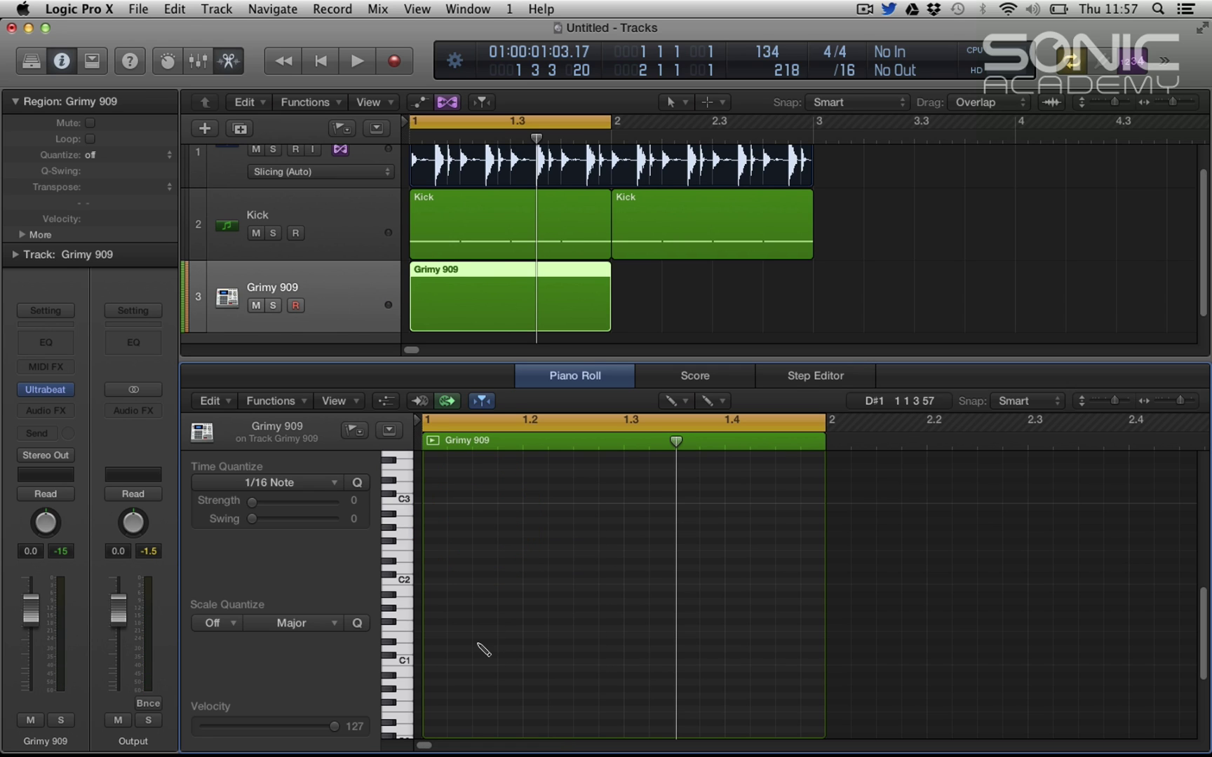
click(476, 641)
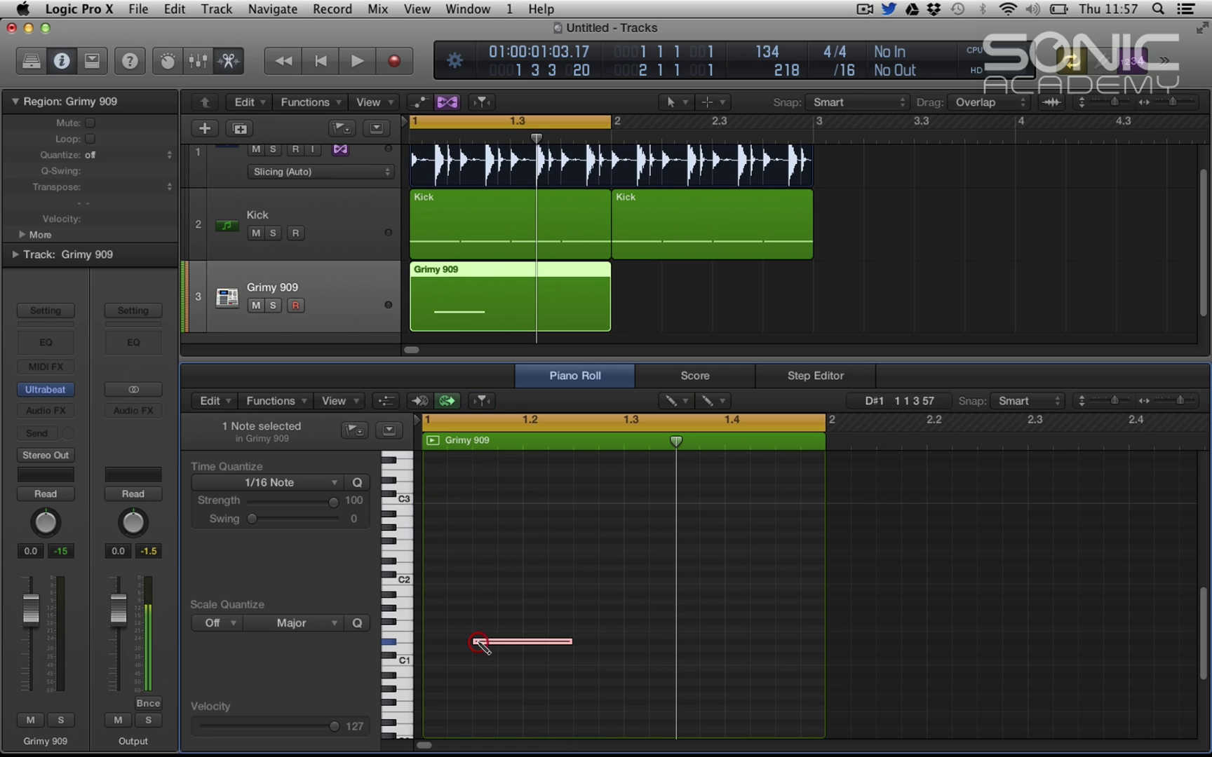
click(729, 641)
key(space)
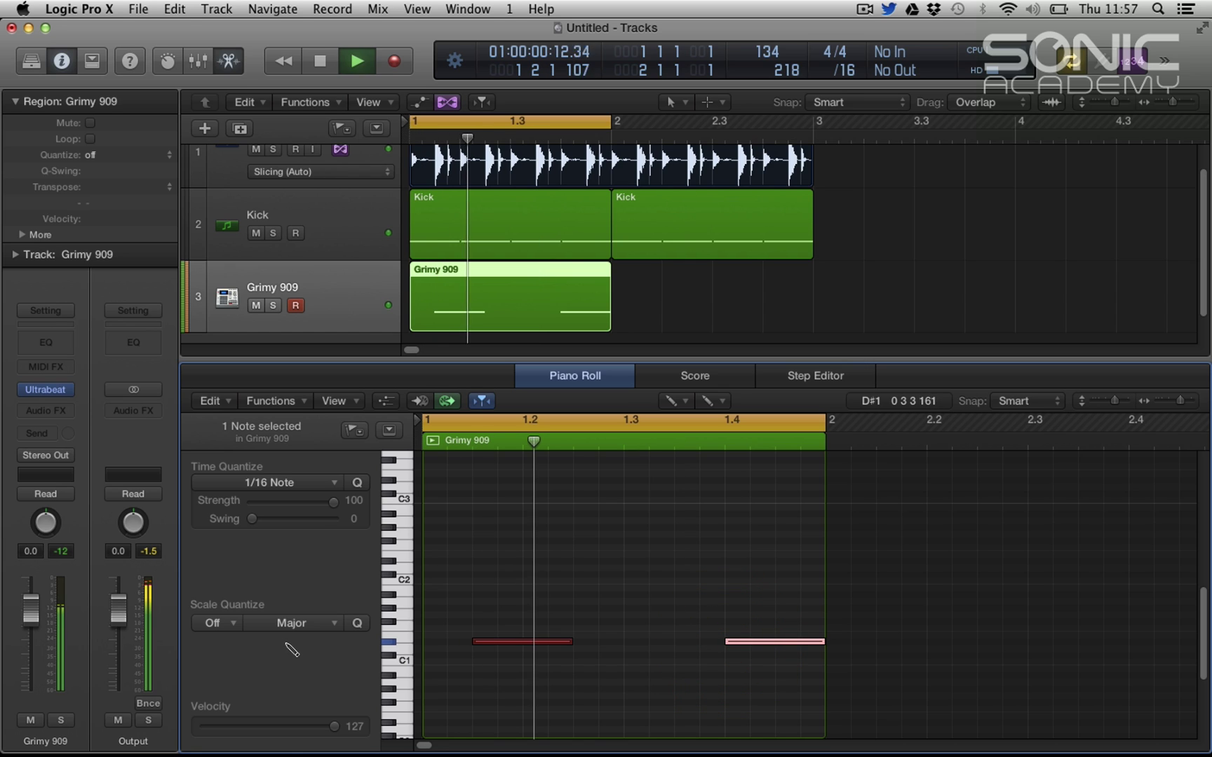
key(space)
Move the first note onto beat 2 and audition the clap pattern.
drag(481, 642, 506, 641)
key(space)
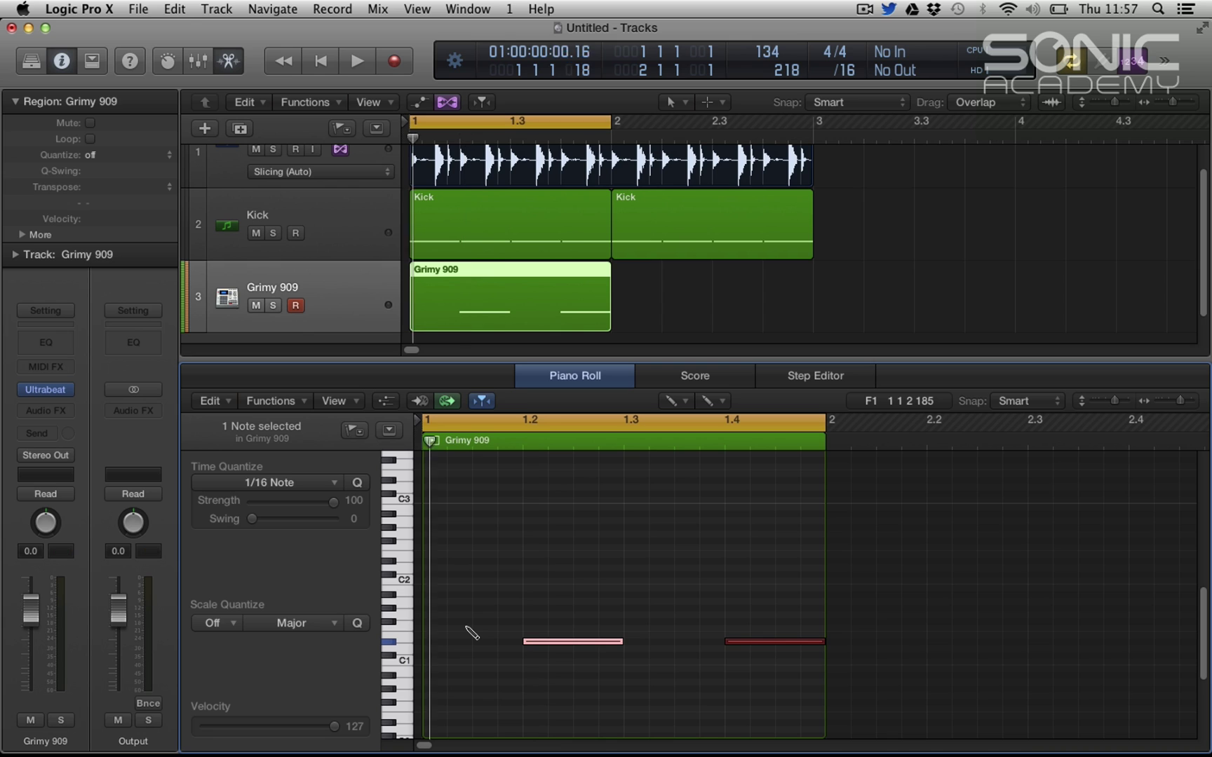
key(space)
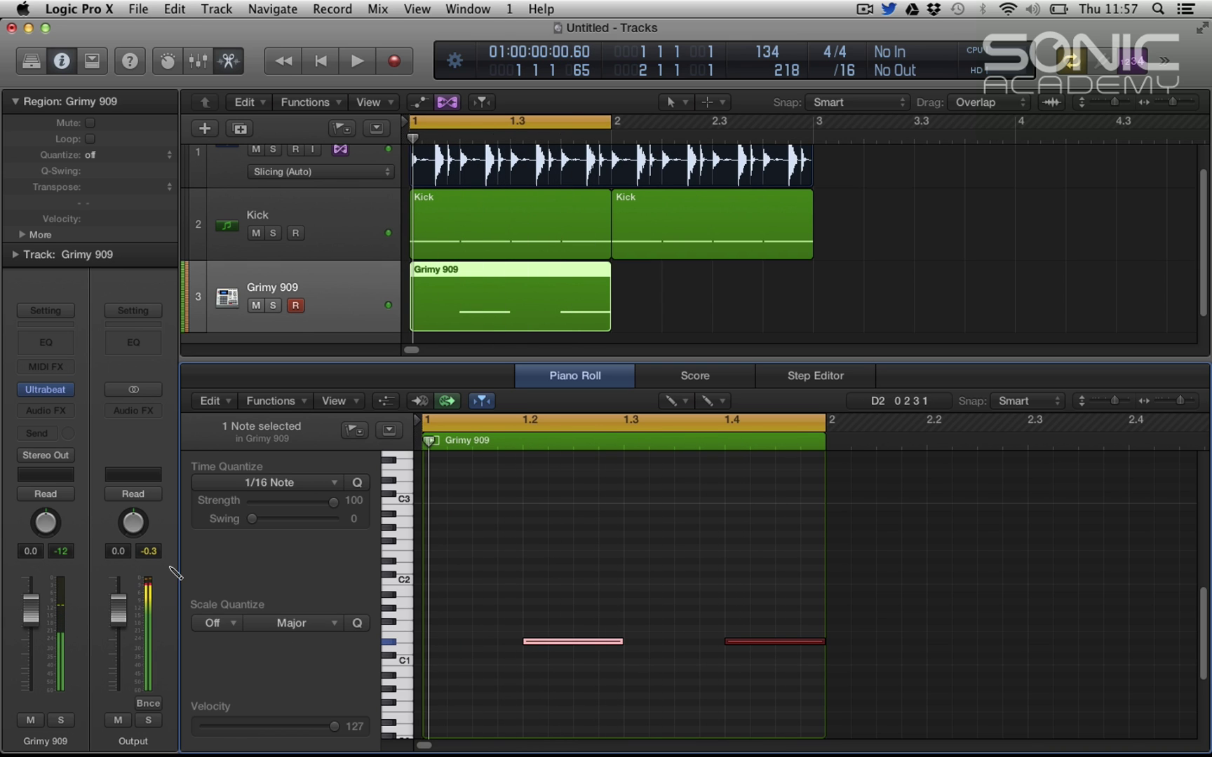
key(space)
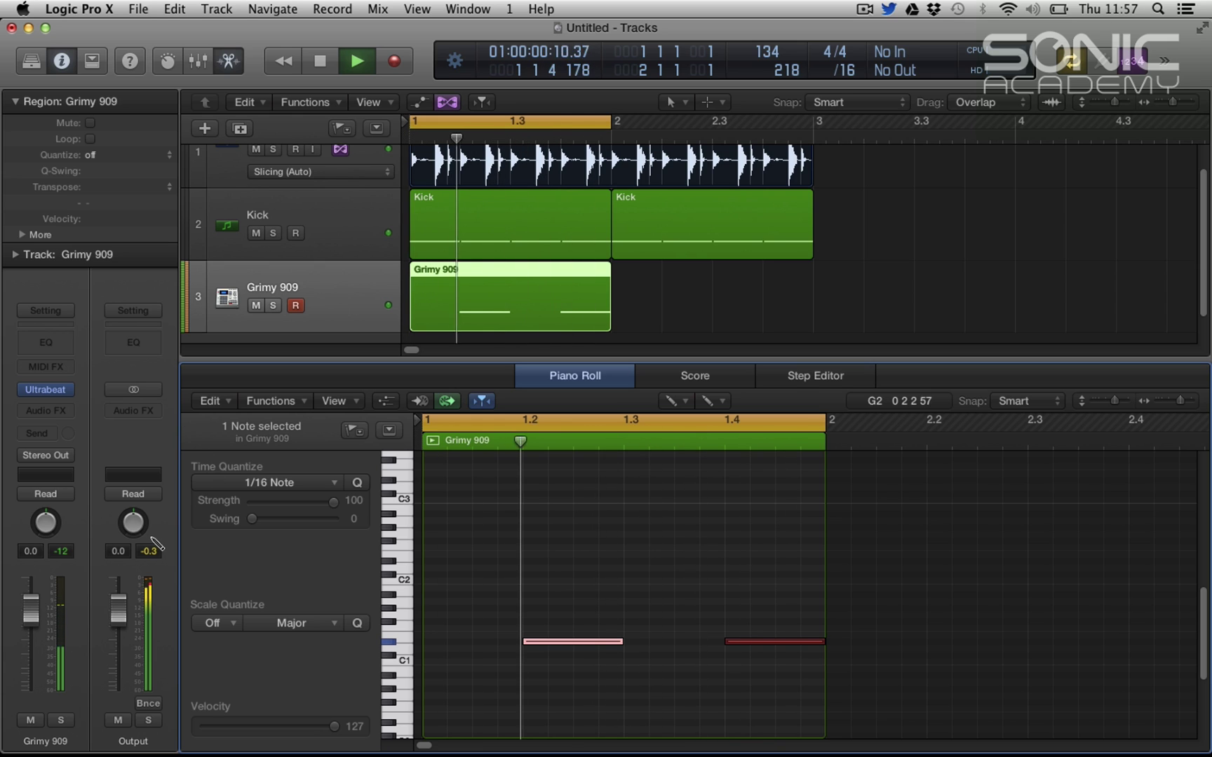
key(space)
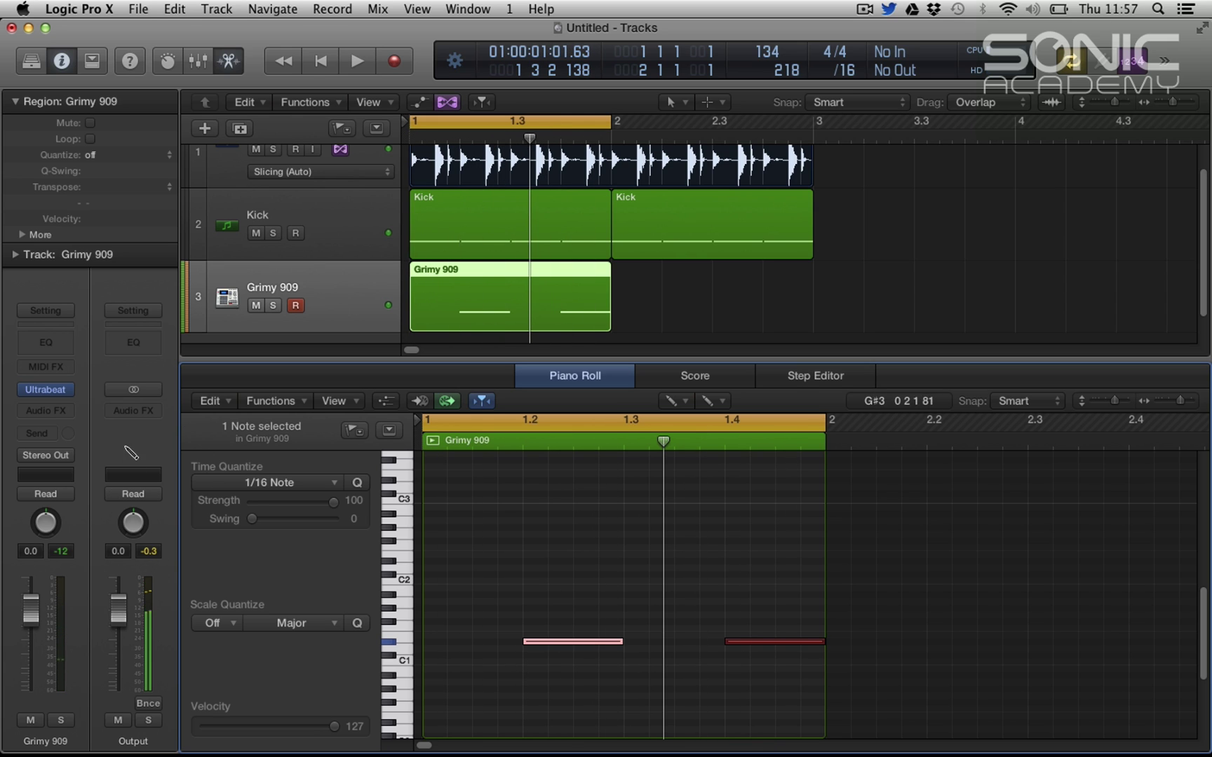
Insert a stereo EnVerb on the Grimy 909 track's Audio FX slot.
click(45, 410)
mouse_move(126, 578)
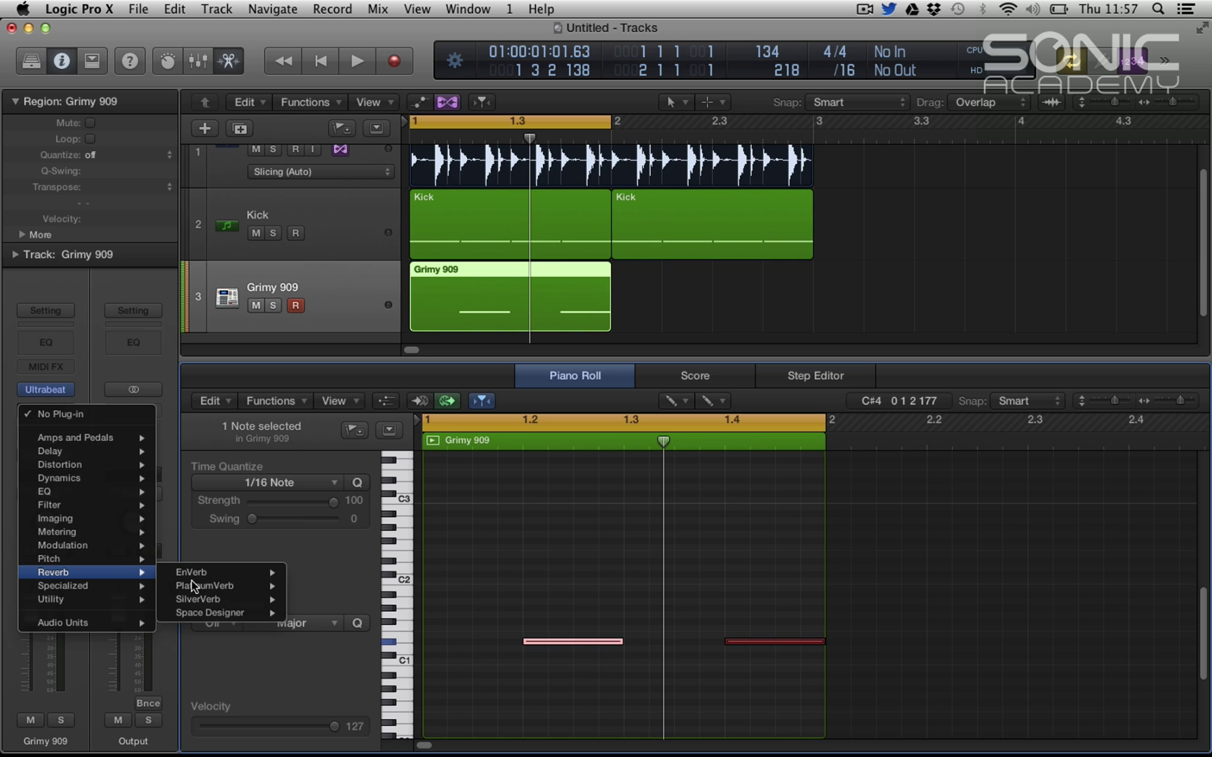
click(302, 573)
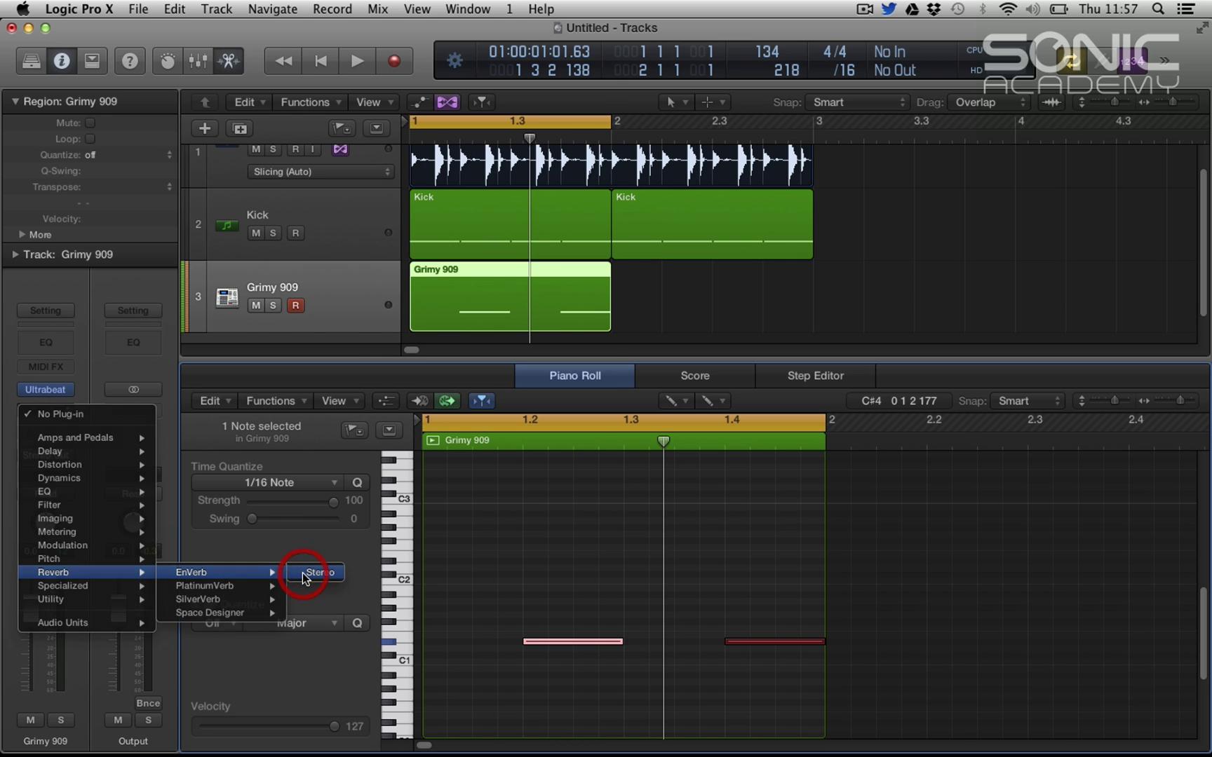
drag(347, 78, 815, 66)
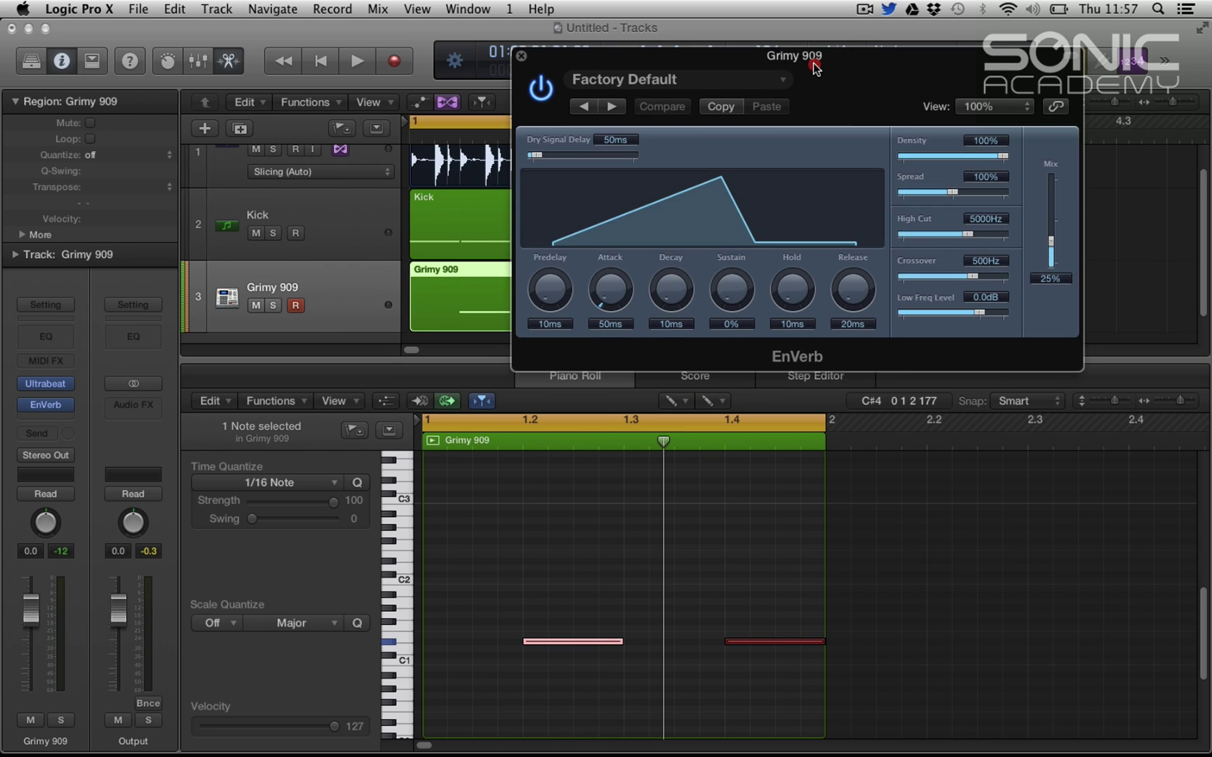
Set EnVerb mix to 13%, attack 10ms, hold 30ms and sustain 11%.
mouse_move(1052, 238)
mouse_down()
mouse_move(1059, 281)
mouse_move(1050, 256)
mouse_up()
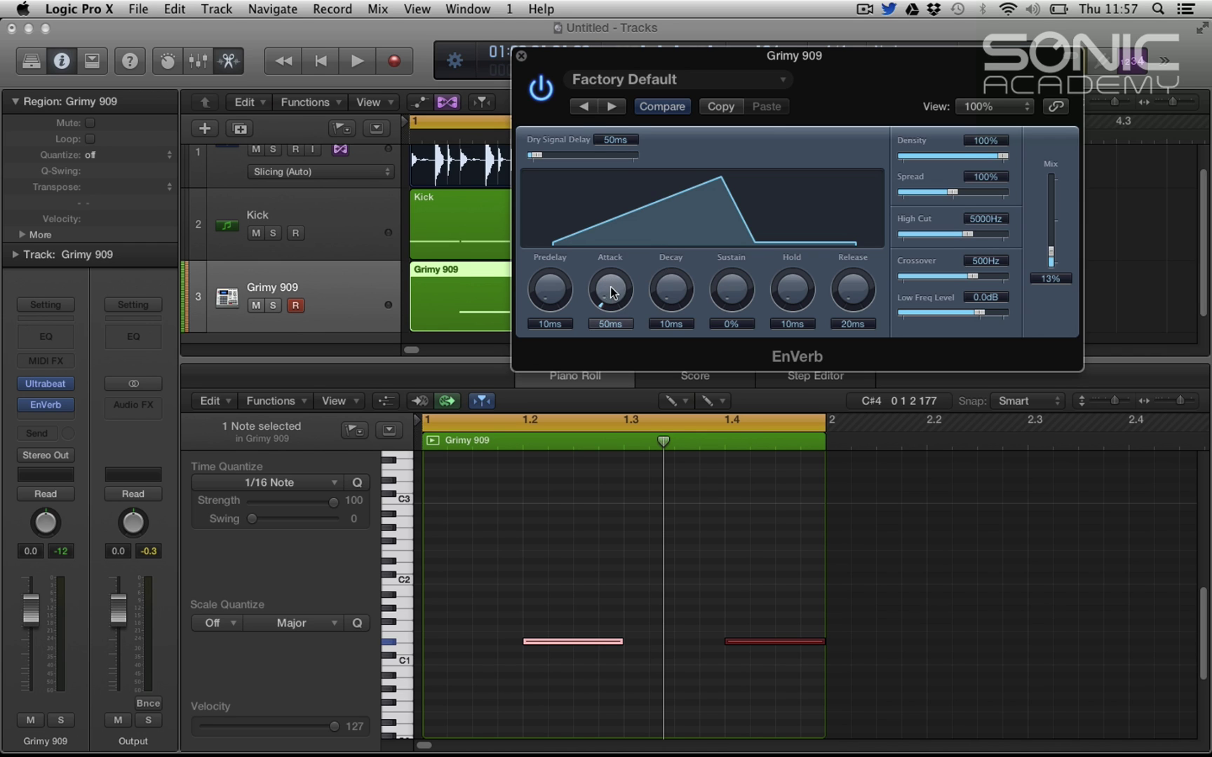
drag(611, 291, 710, 293)
drag(791, 289, 731, 273)
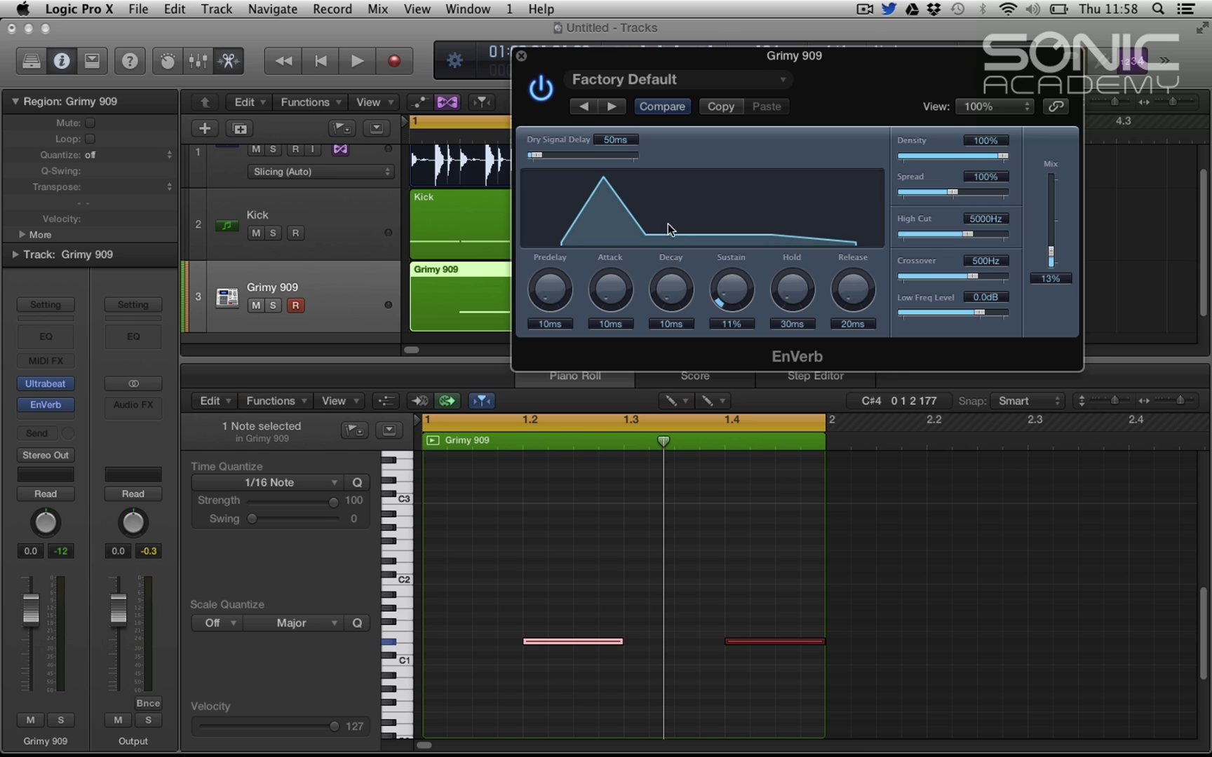
click(672, 166)
Solo Grimy 909 and audition the Aggressive Tale and Fast Reverse Verb presets.
click(273, 305)
key(space)
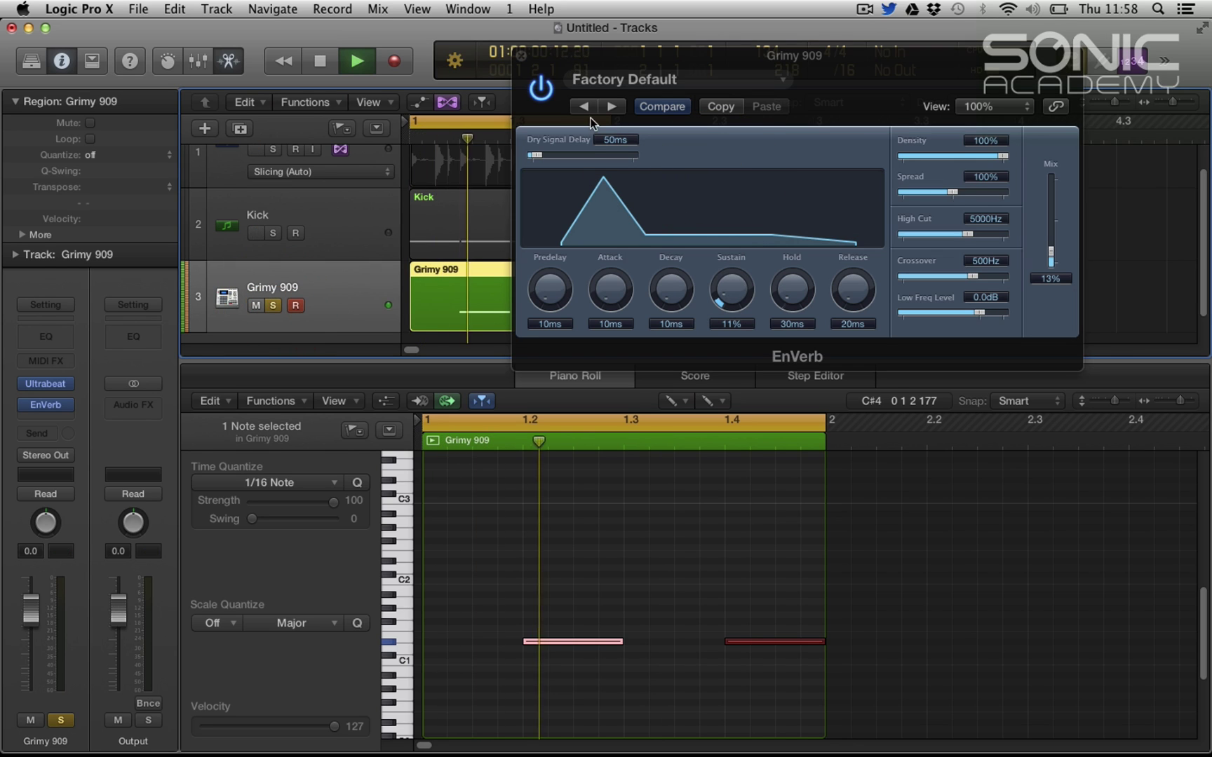
click(617, 107)
click(617, 106)
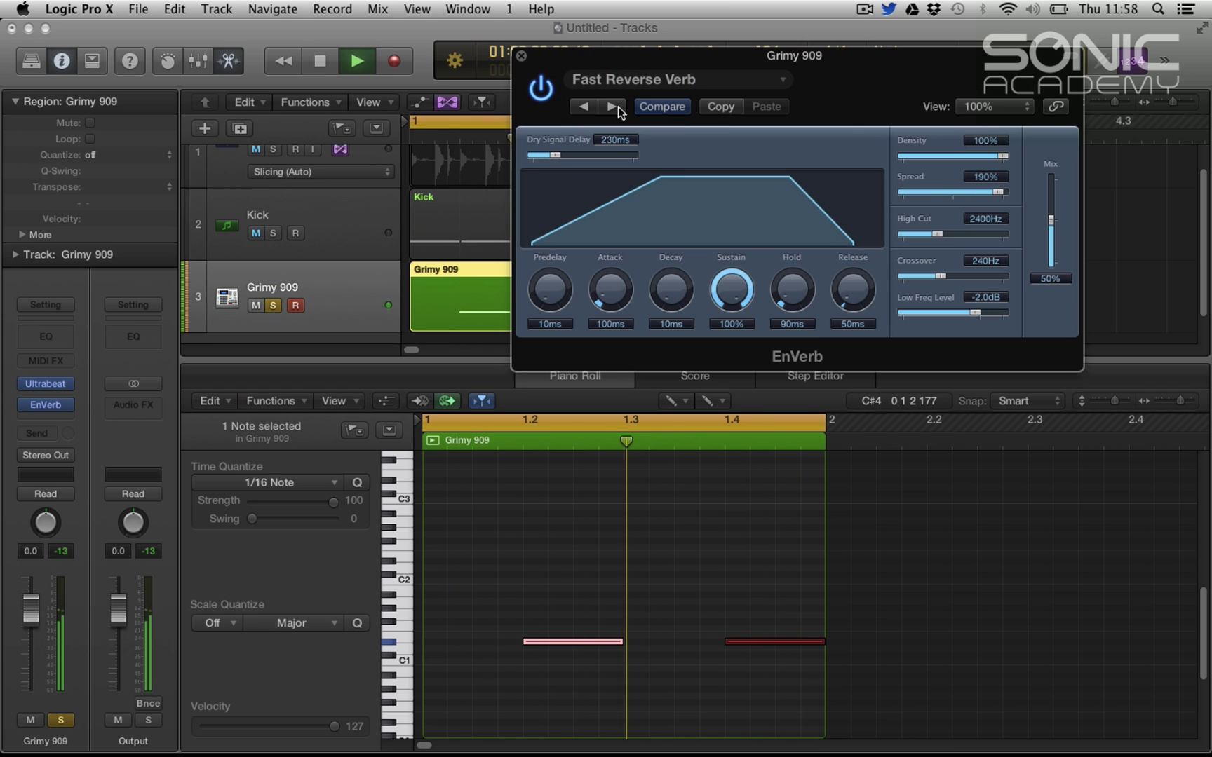
key(space)
Audition the Gated Drums preset, then reset EnVerb with Recall Default.
click(614, 106)
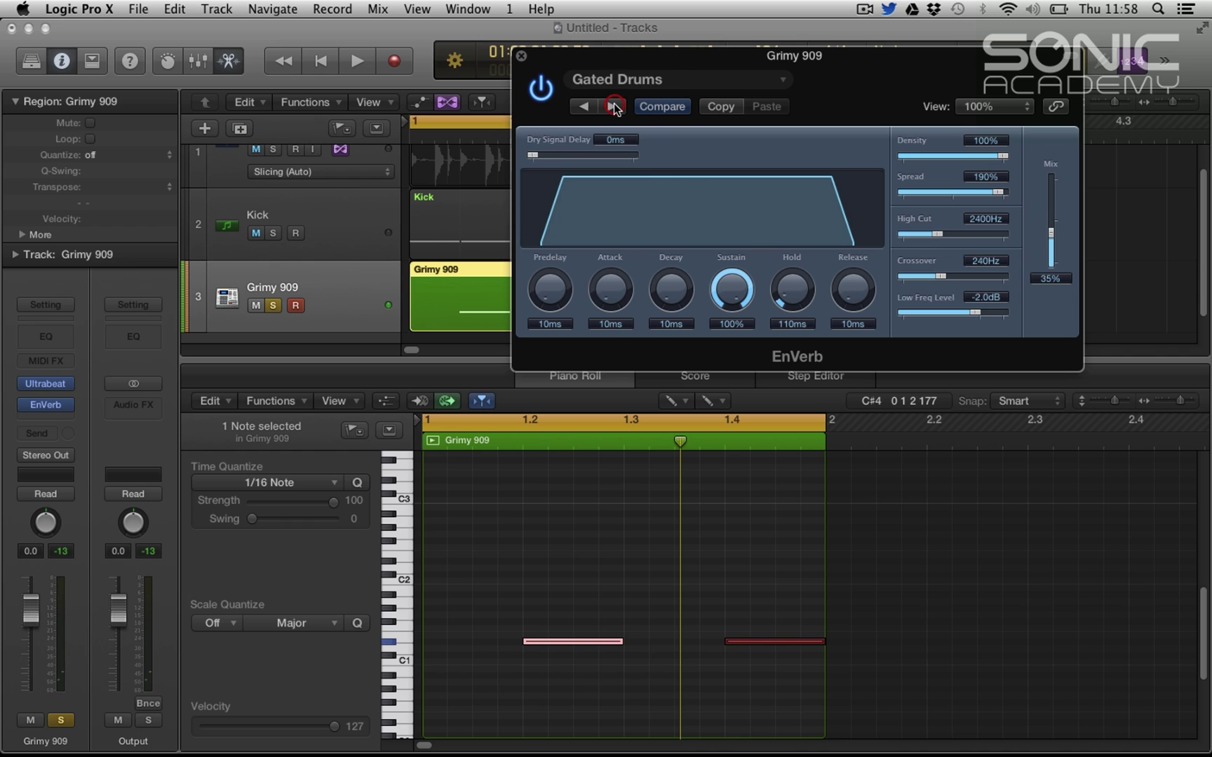
key(space)
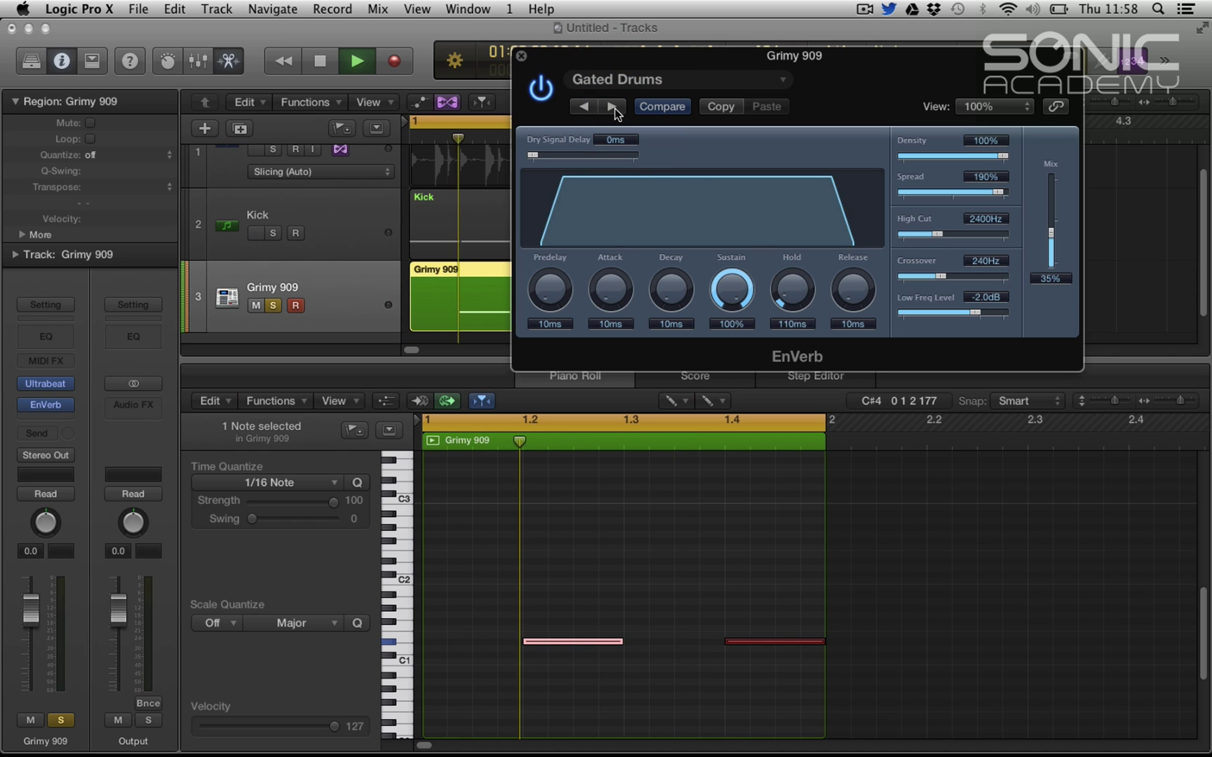
key(space)
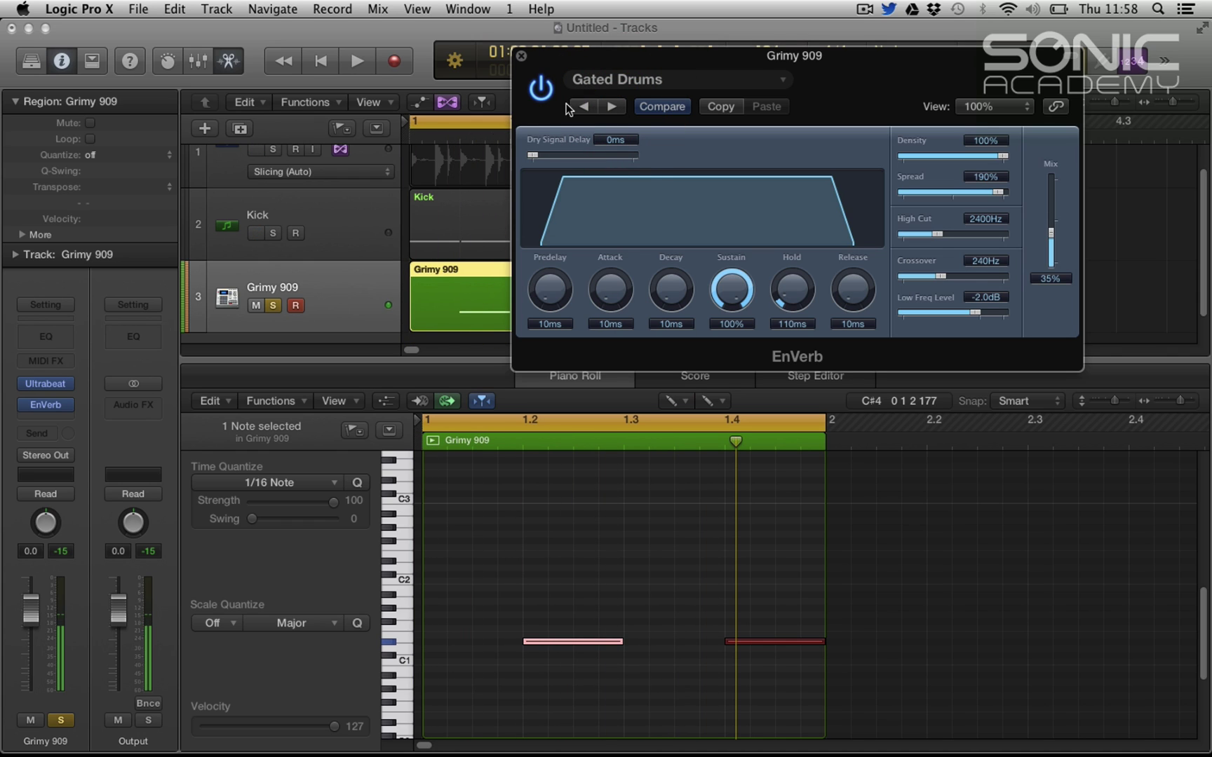
click(639, 85)
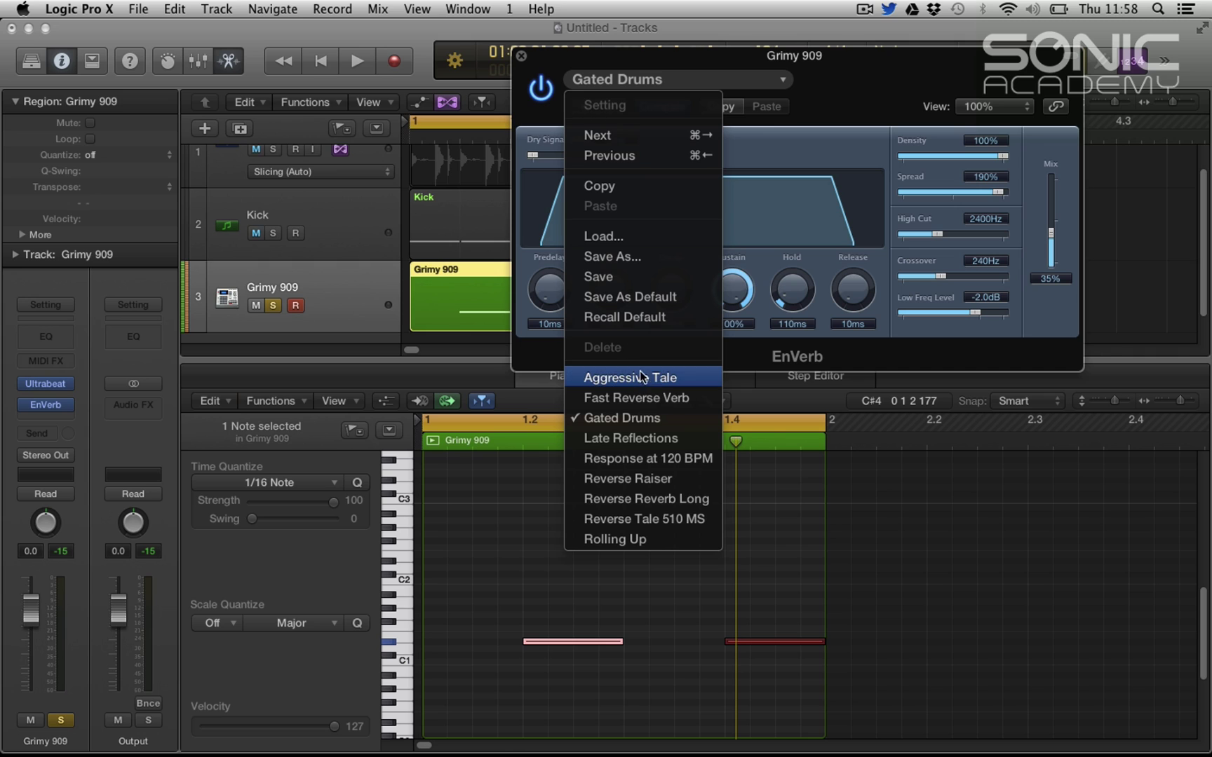
click(636, 319)
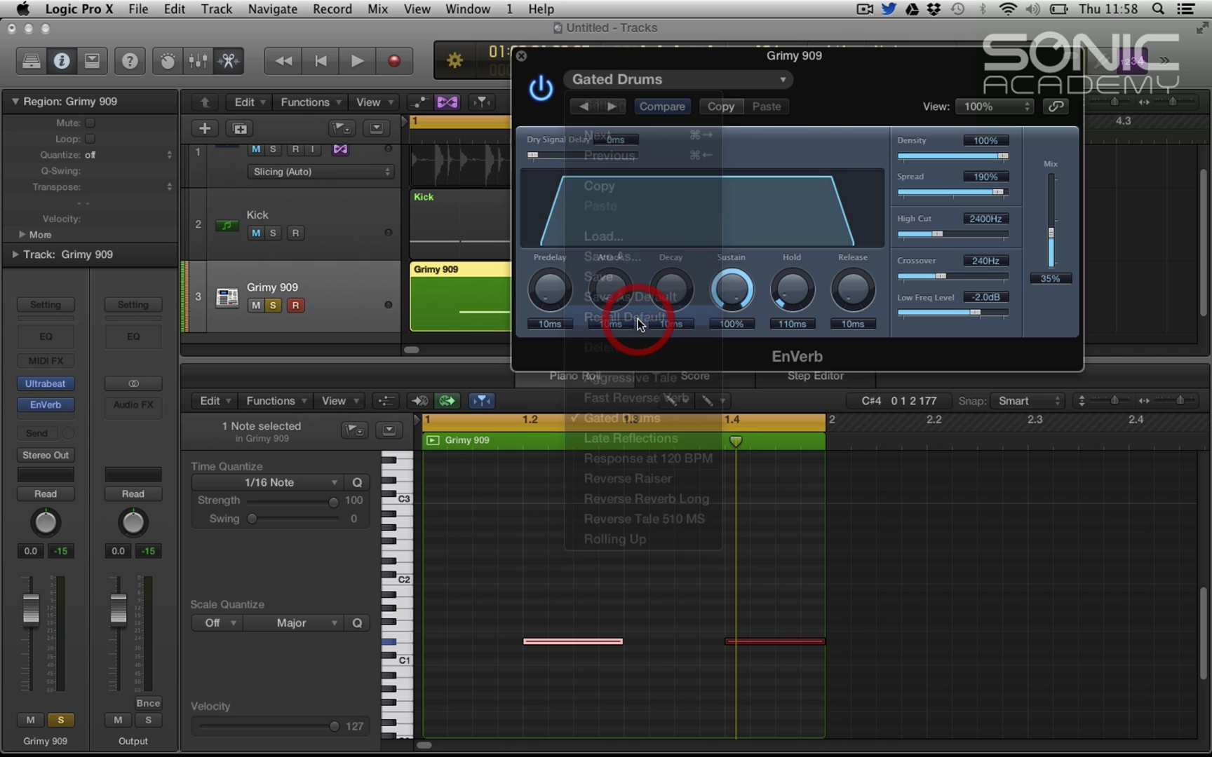
Experiment with the EnVerb attack, trying 10ms and a long 410ms.
key(space)
key(space)
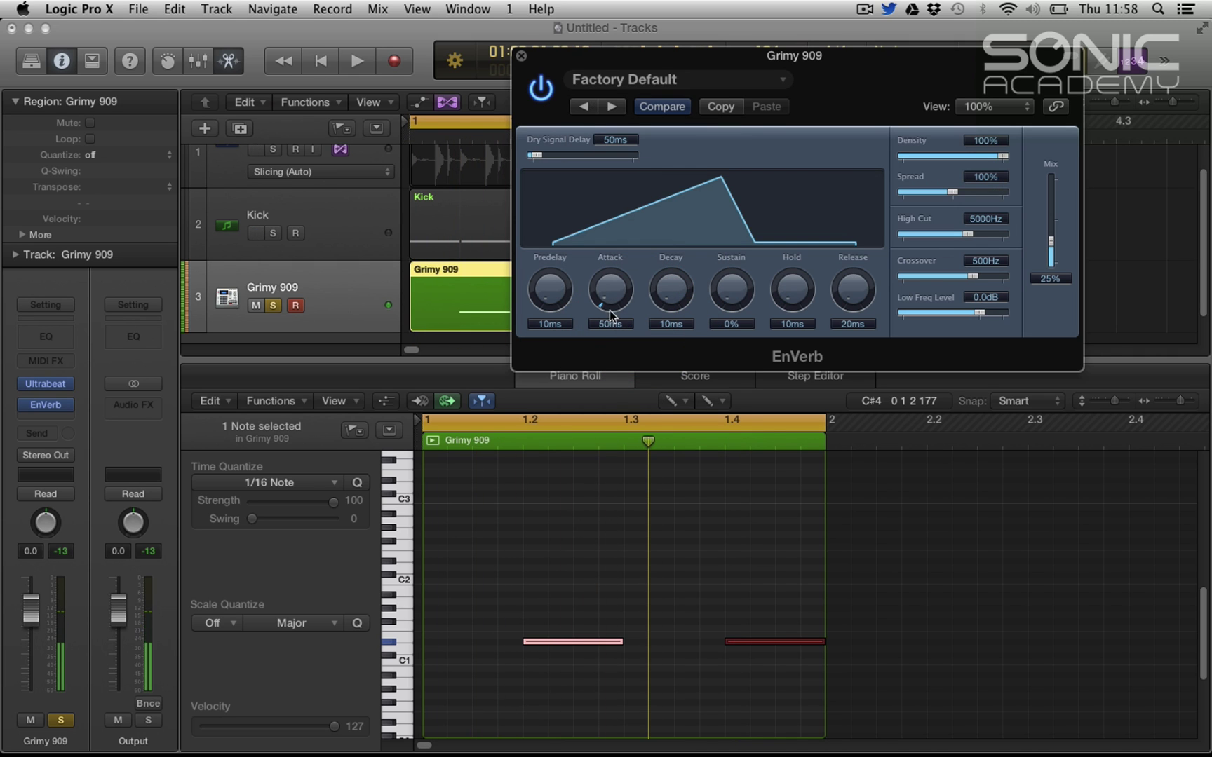
drag(607, 290, 609, 302)
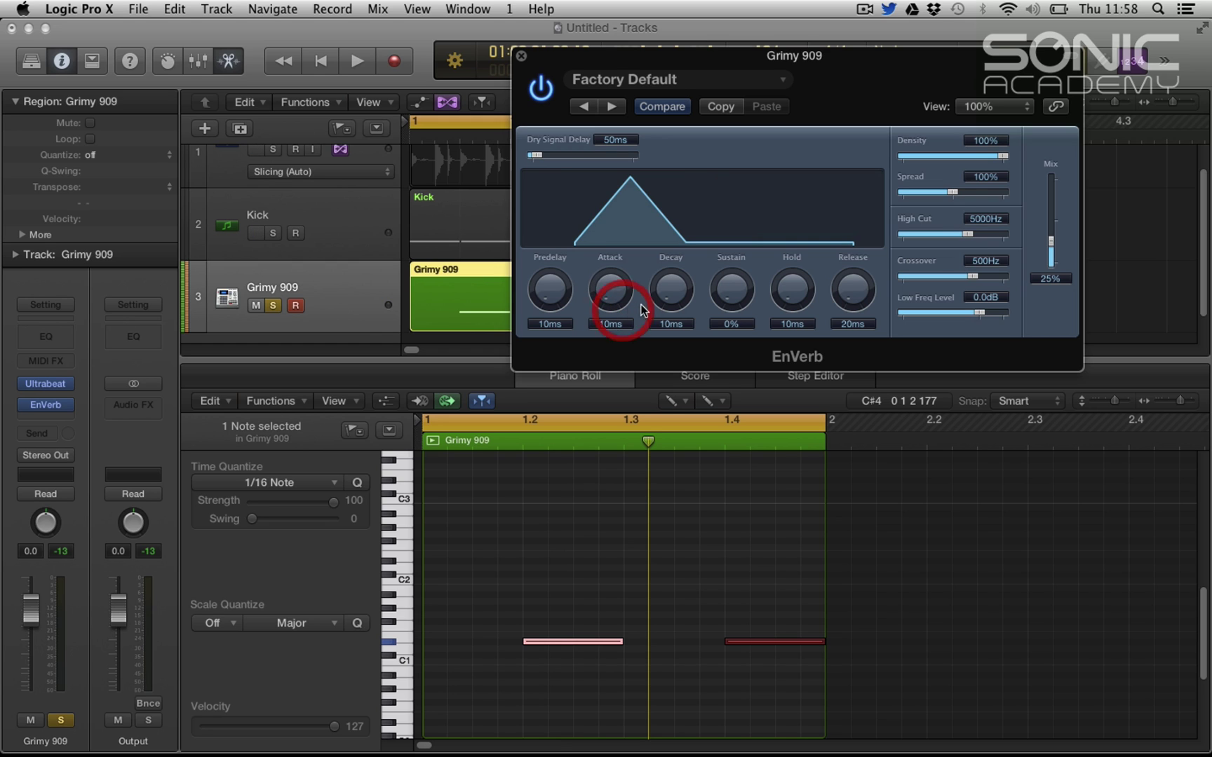
click(671, 324)
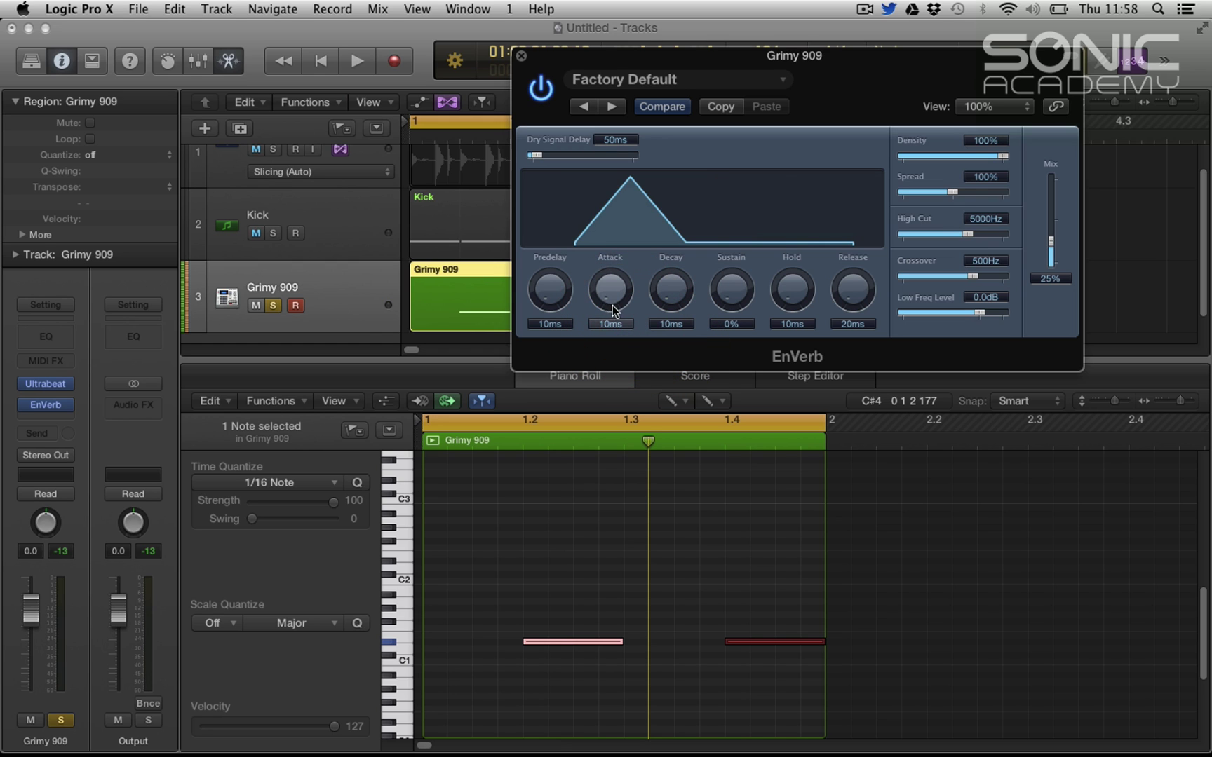
drag(608, 303, 772, 210)
Set EnVerb hold to 140ms and sustain to 100%, then audition the envelope.
drag(801, 300, 789, 268)
drag(666, 294, 753, 357)
drag(790, 286, 729, 351)
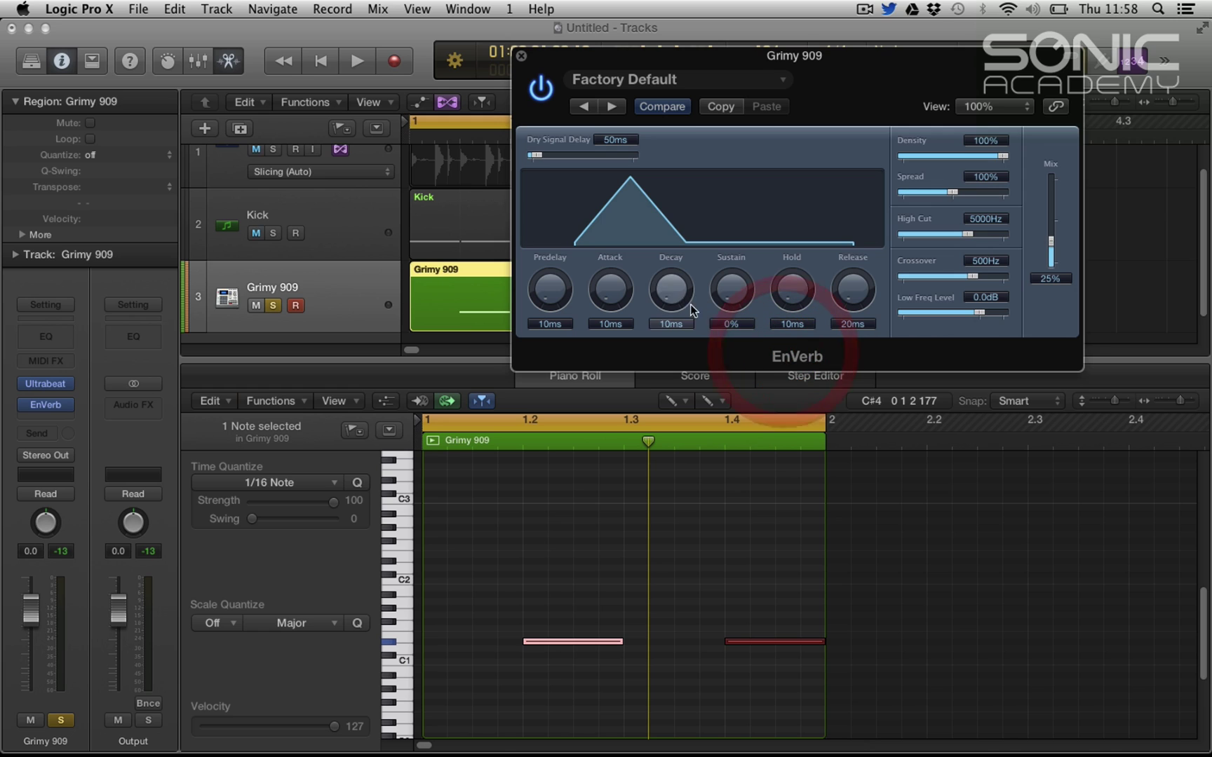
drag(725, 242, 725, 178)
drag(790, 288, 794, 274)
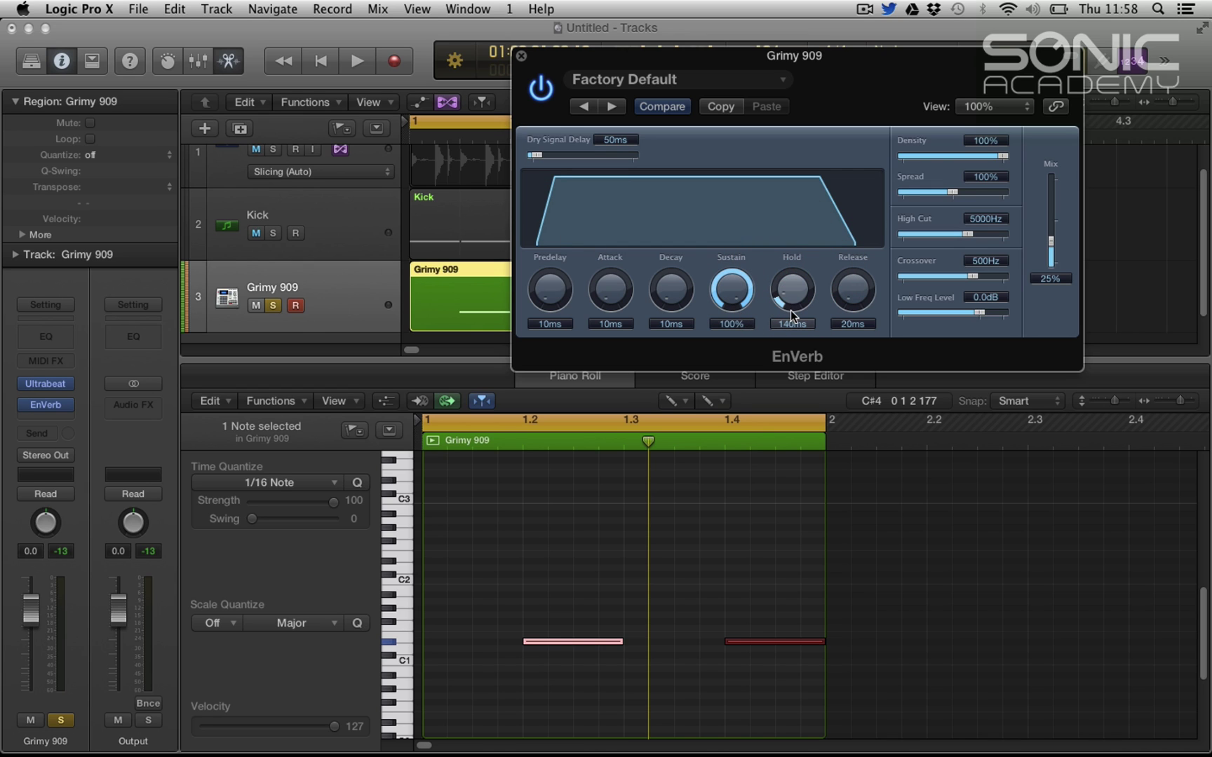
key(space)
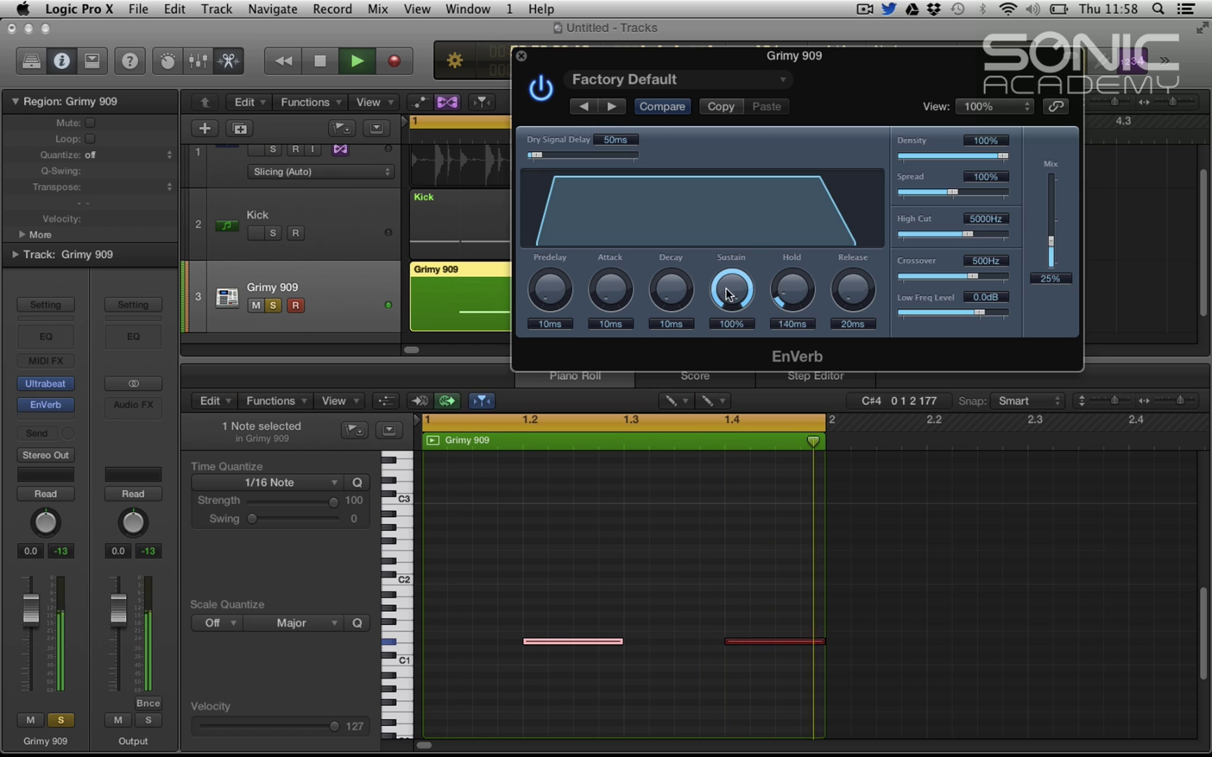
key(space)
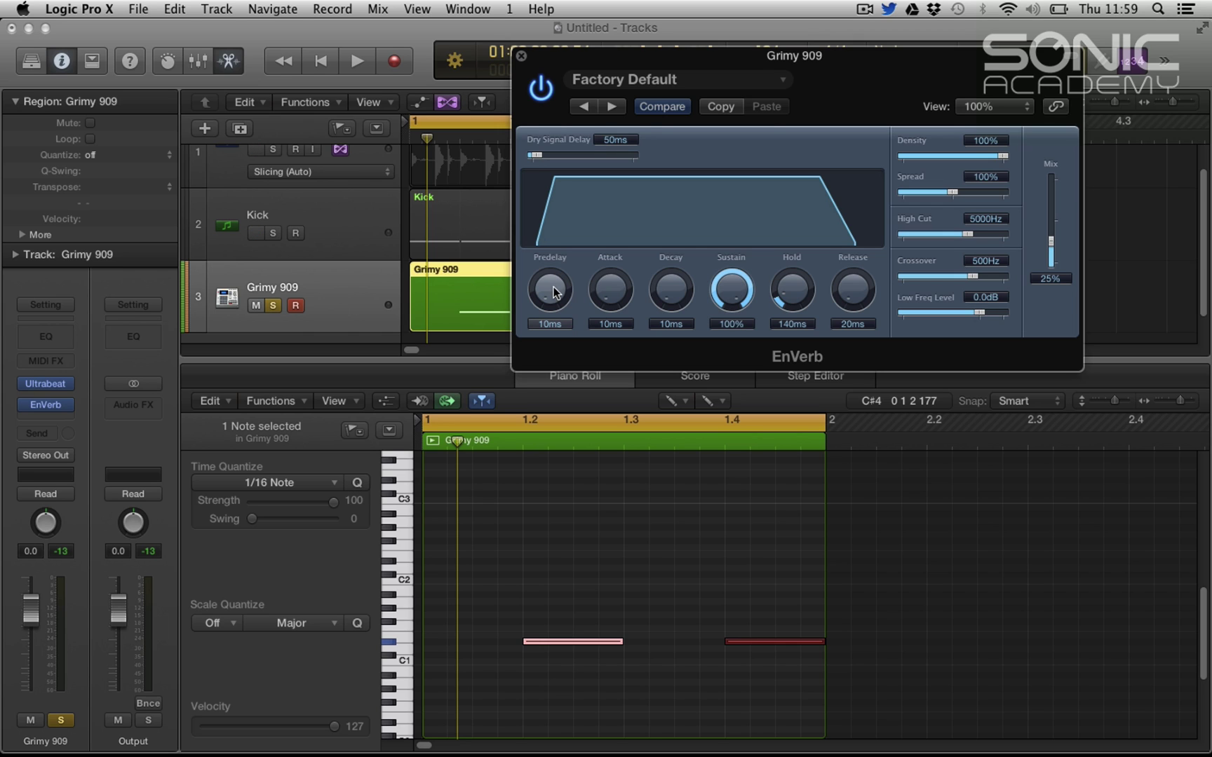
Raise the EnVerb predelay to 140ms and audition the clap.
drag(552, 294, 553, 286)
key(space)
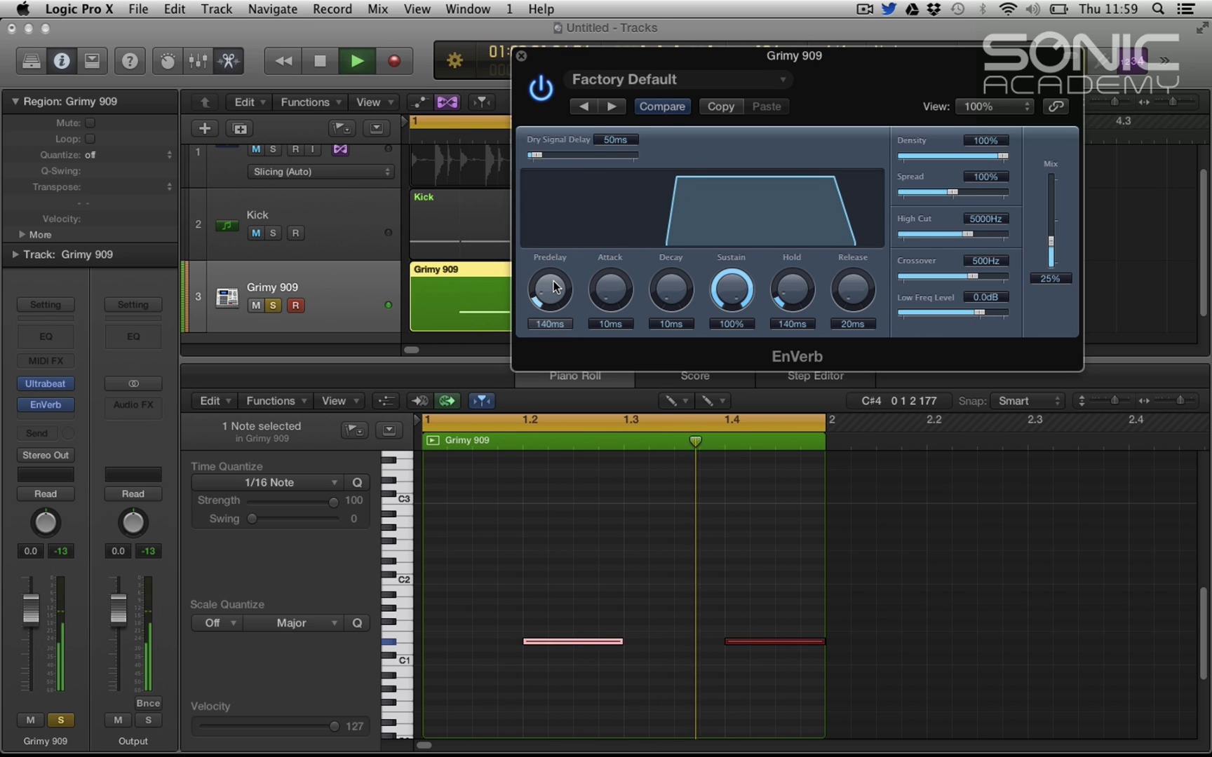
key(space)
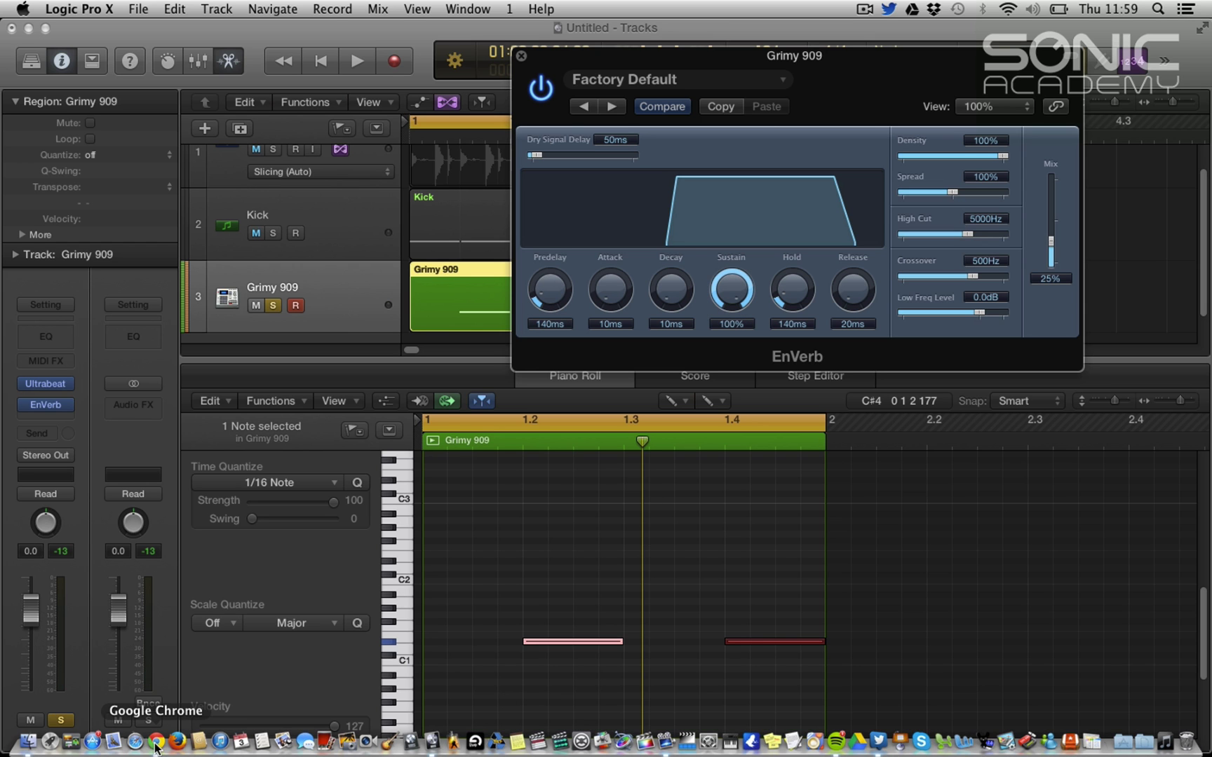
Switch to Chrome's BPM delay calculator showing 223 ms for an eighth note at 134 BPM.
click(156, 741)
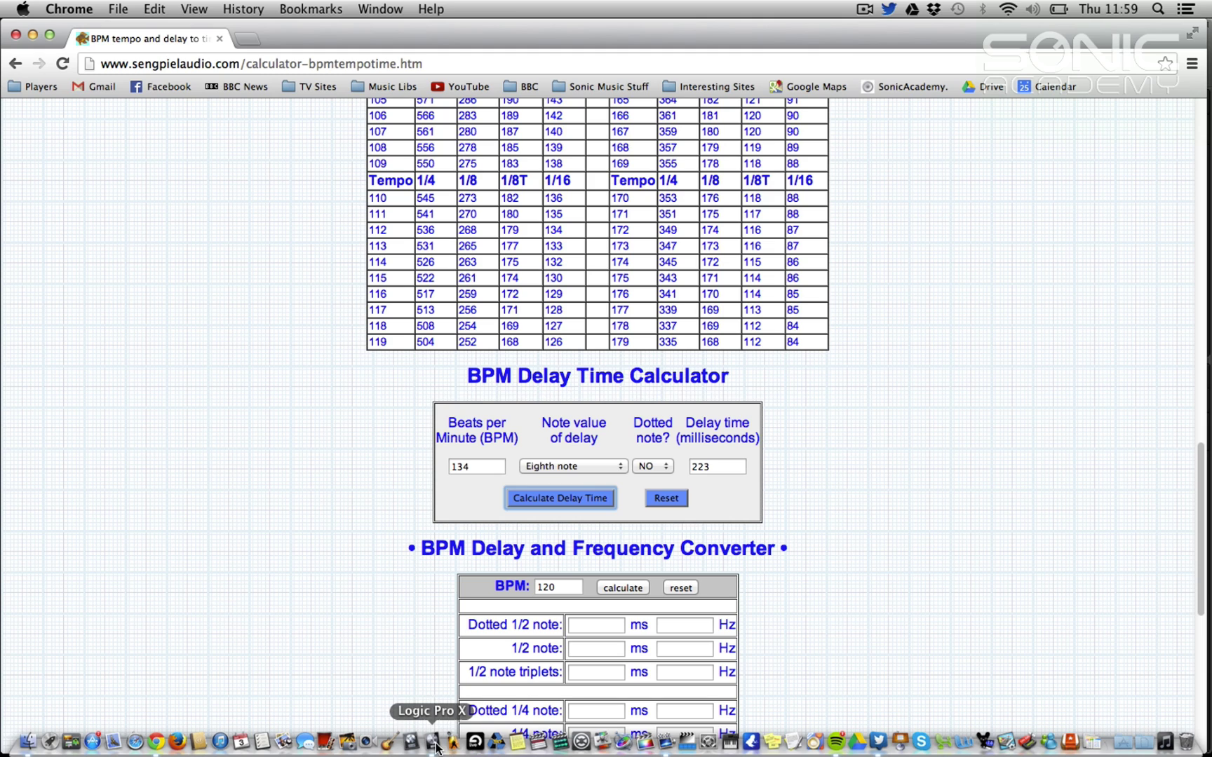
Back in Logic, set the EnVerb hold to exactly 230ms and audition the clap.
click(438, 749)
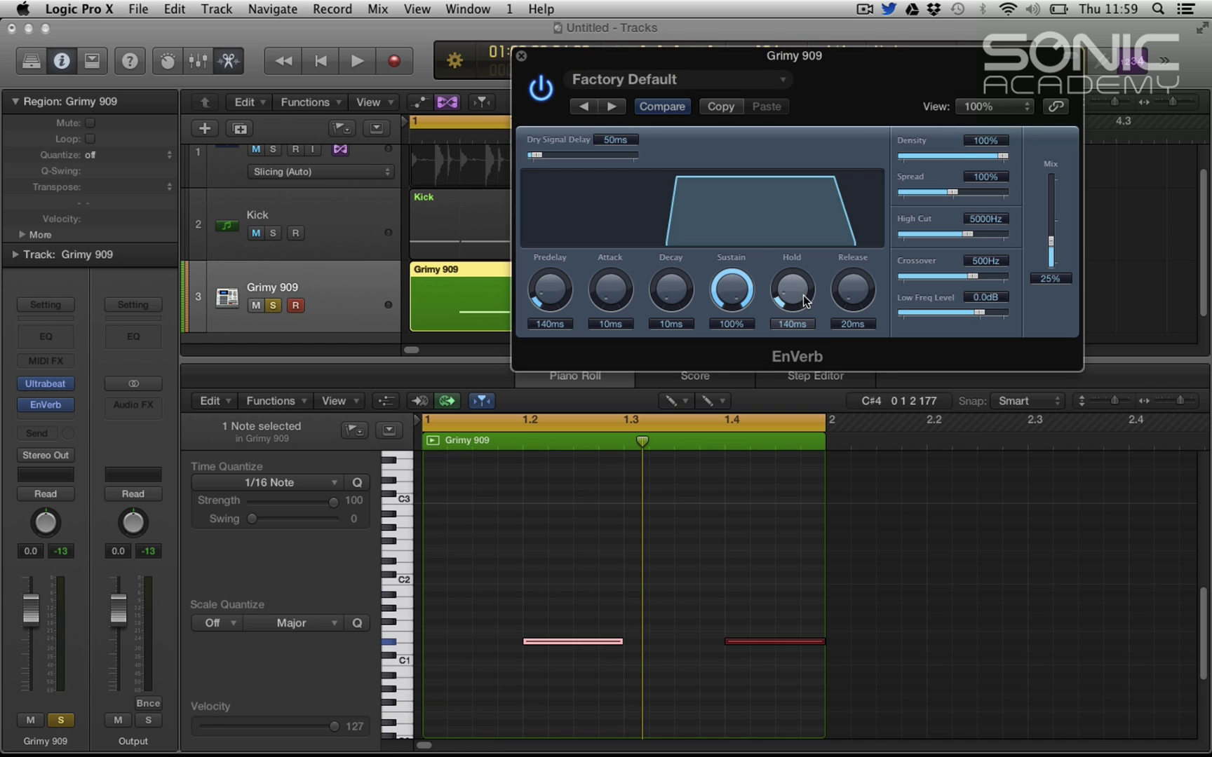
drag(793, 298, 795, 295)
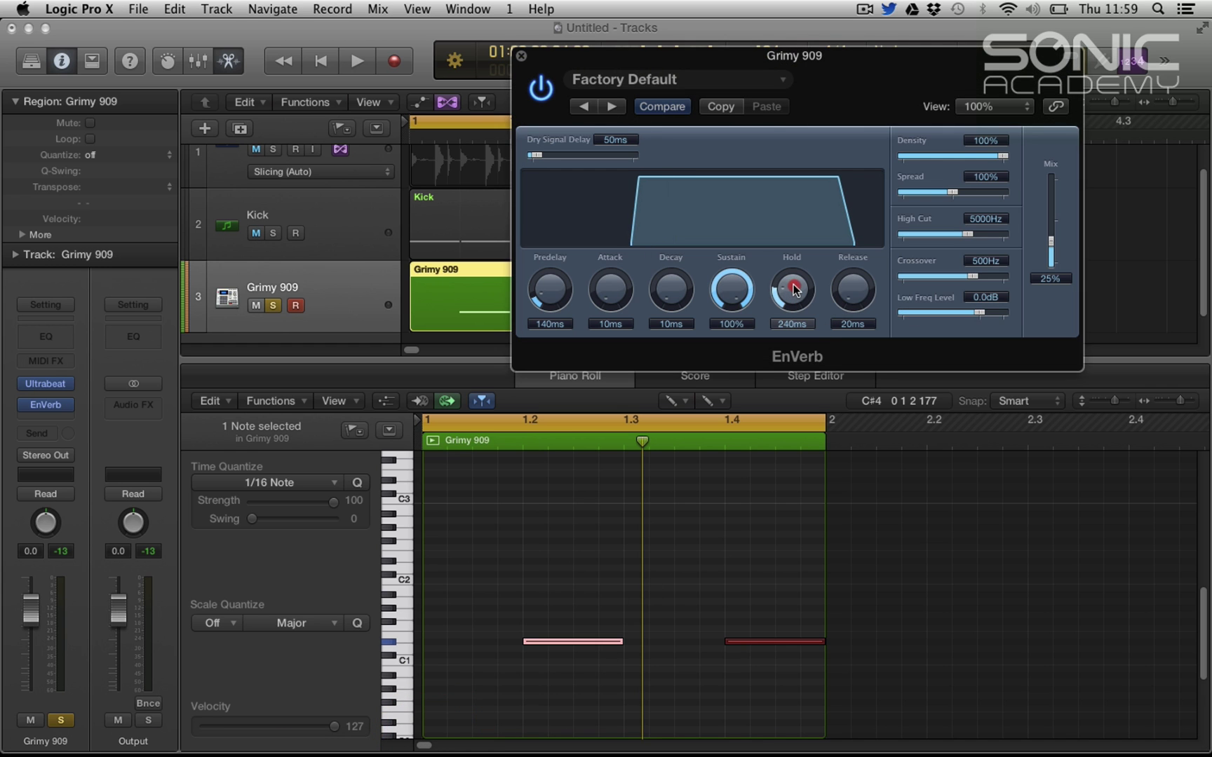
double_click(792, 324)
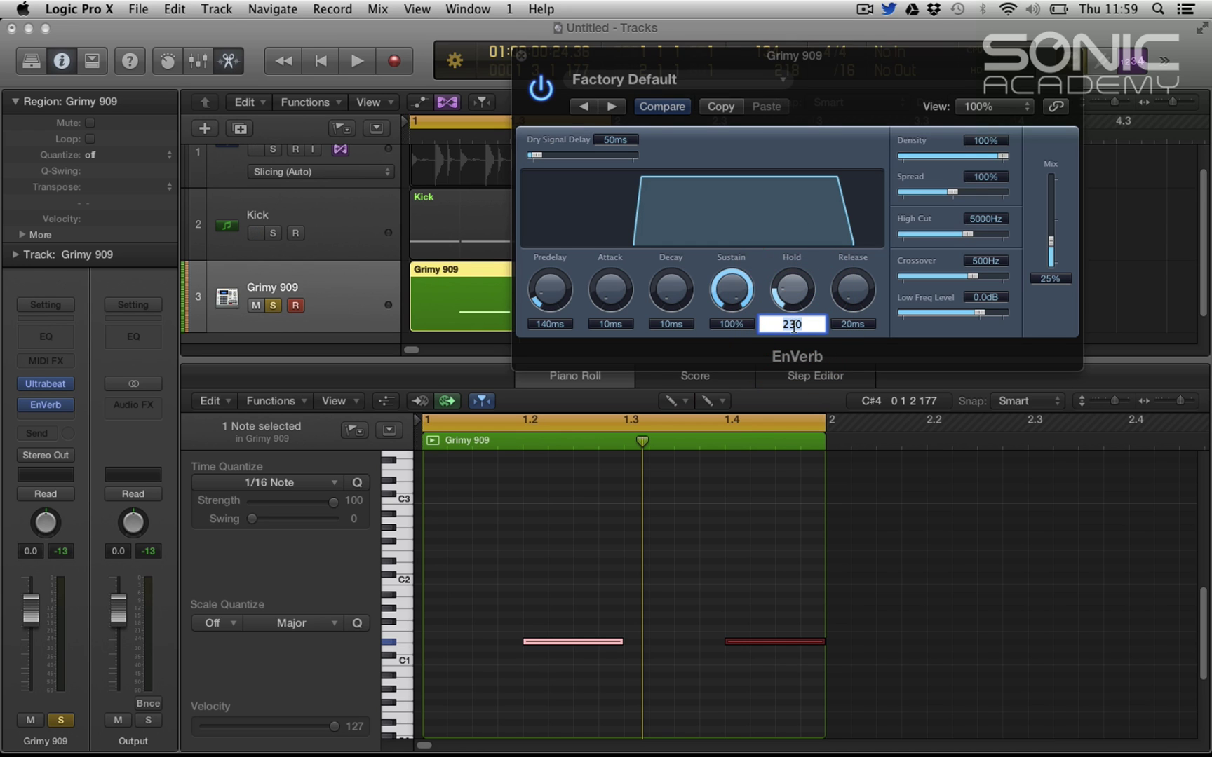
key(Return)
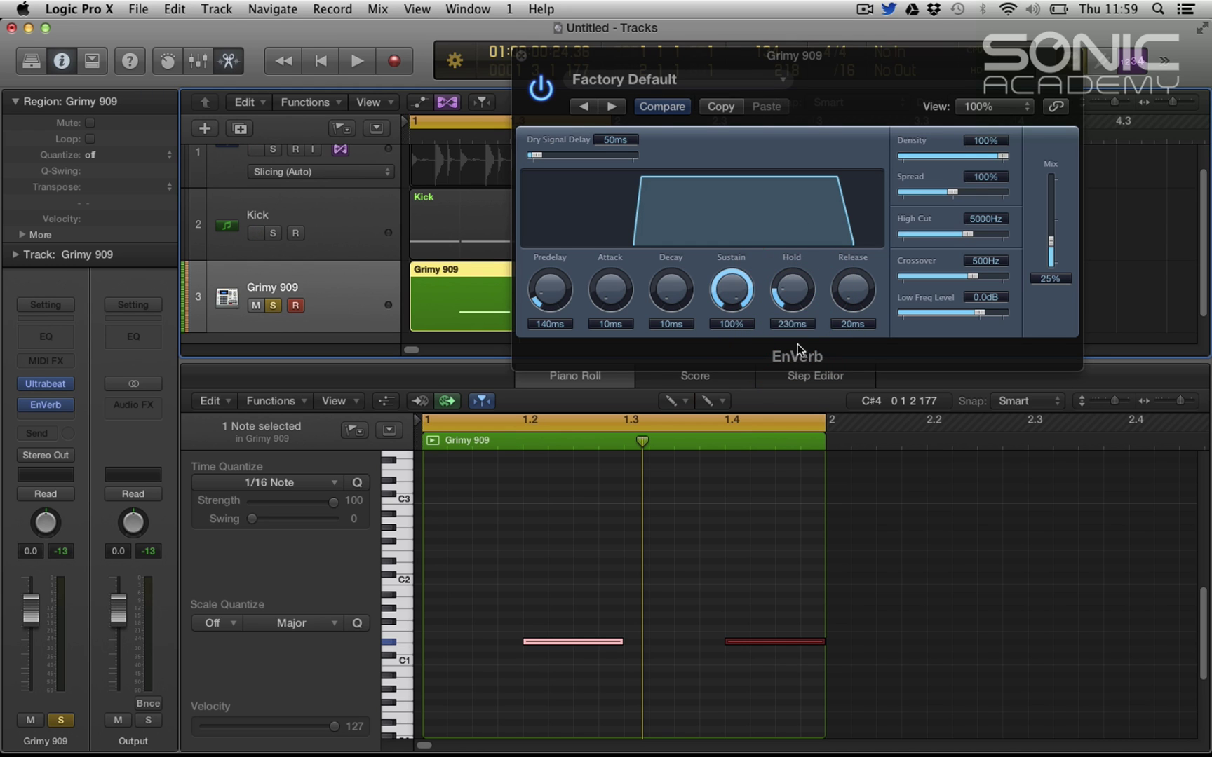
key(space)
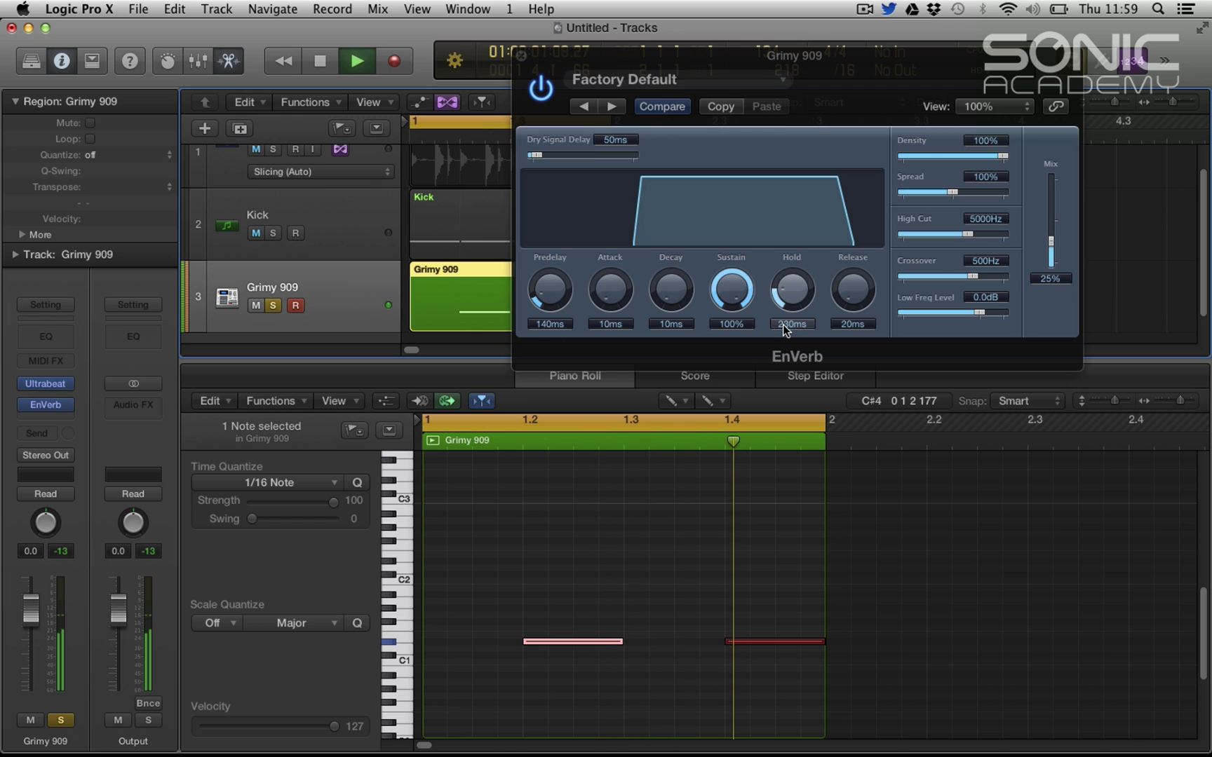
key(space)
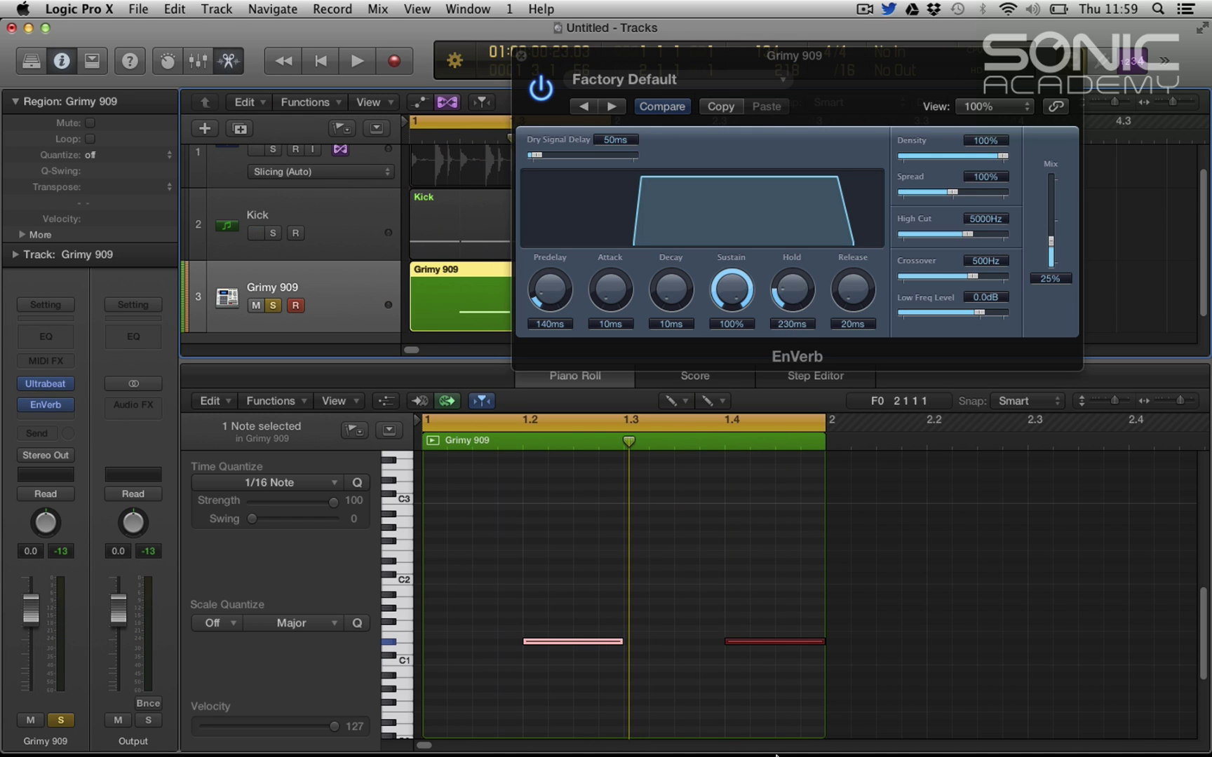
Calculate the 16th-note delay at 134 BPM in Chrome, giving 111 ms.
click(162, 740)
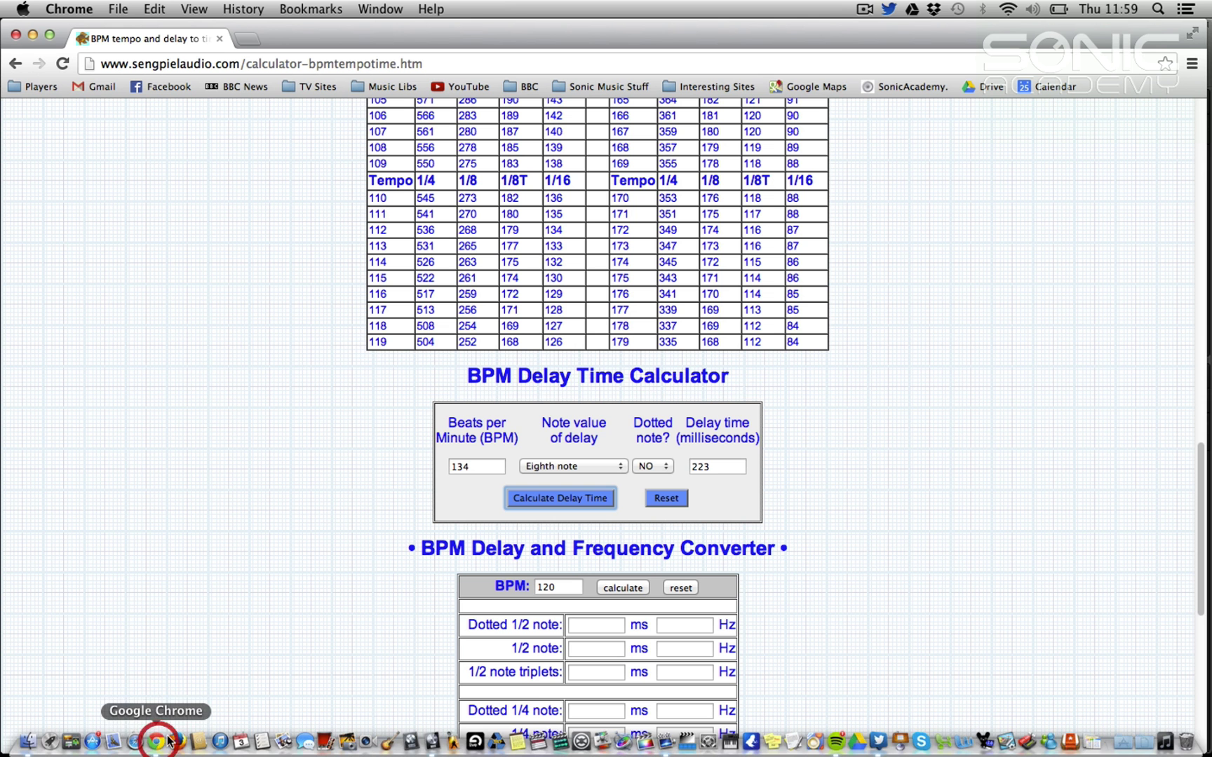
click(620, 471)
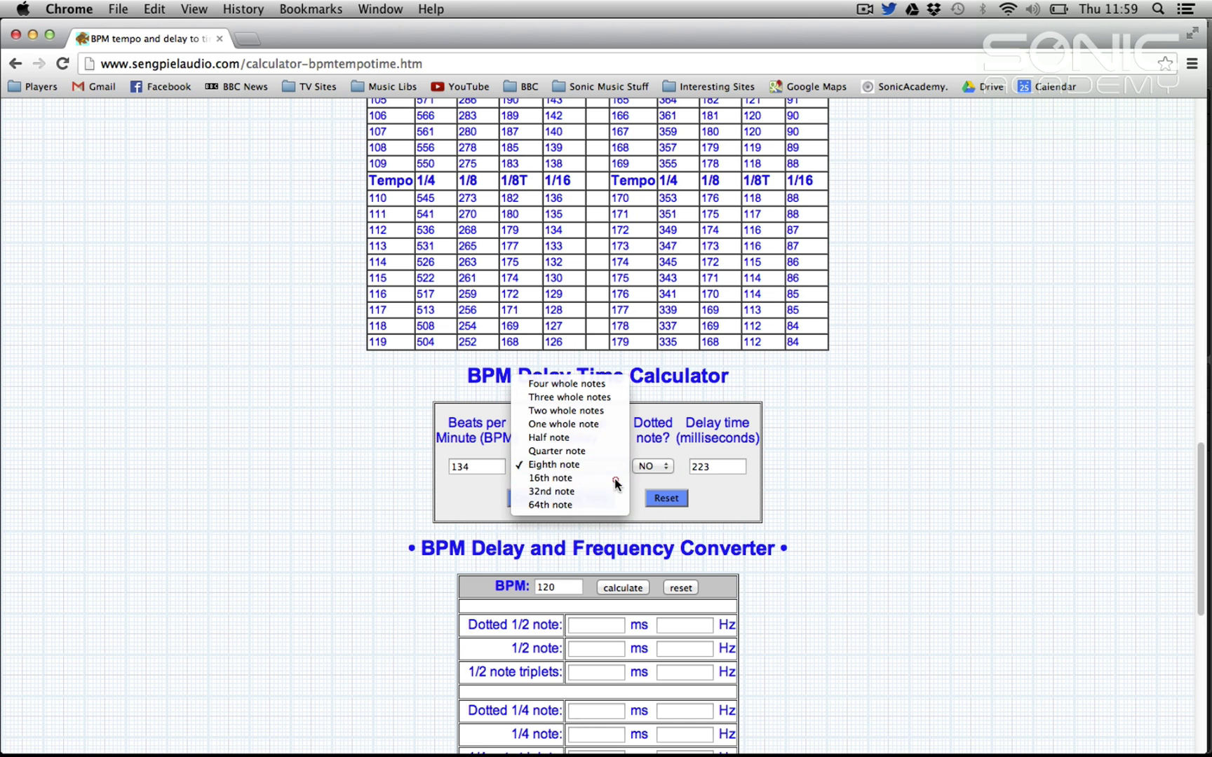
click(617, 479)
click(548, 500)
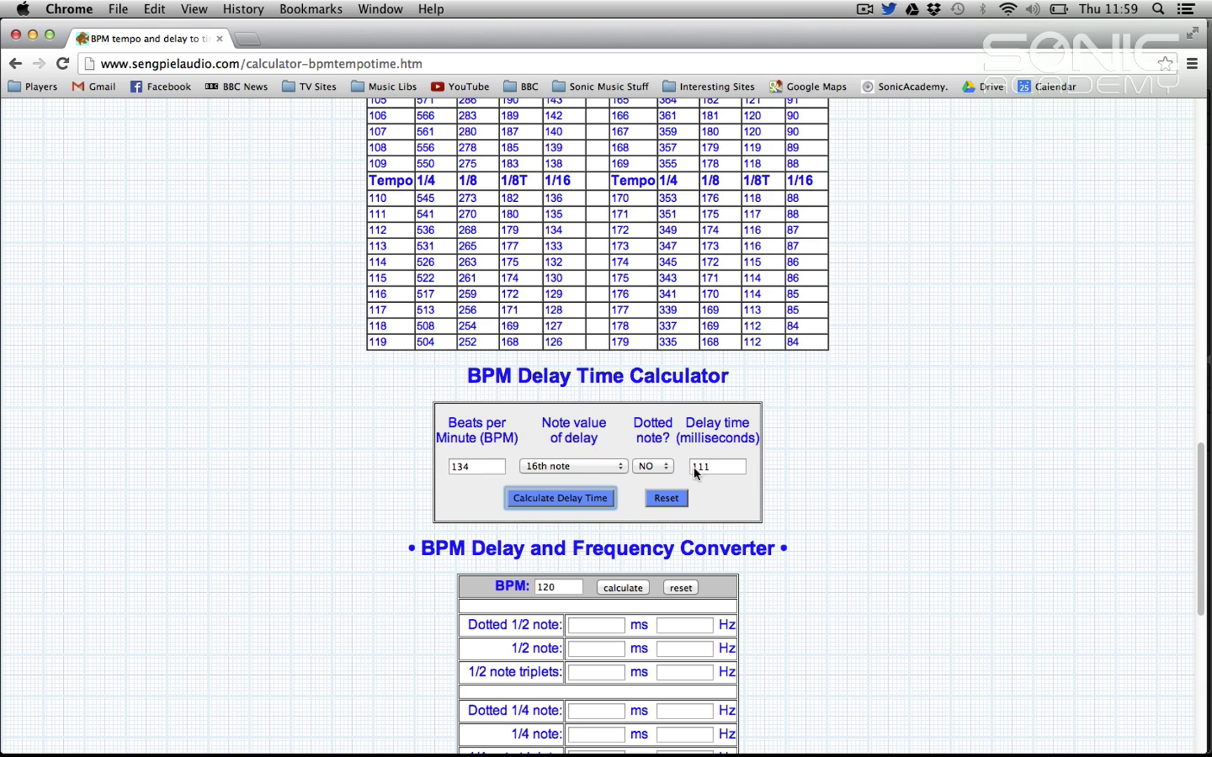
Back in Logic, lengthen the EnVerb predelay to about 230ms while auditioning.
mouse_move(602, 743)
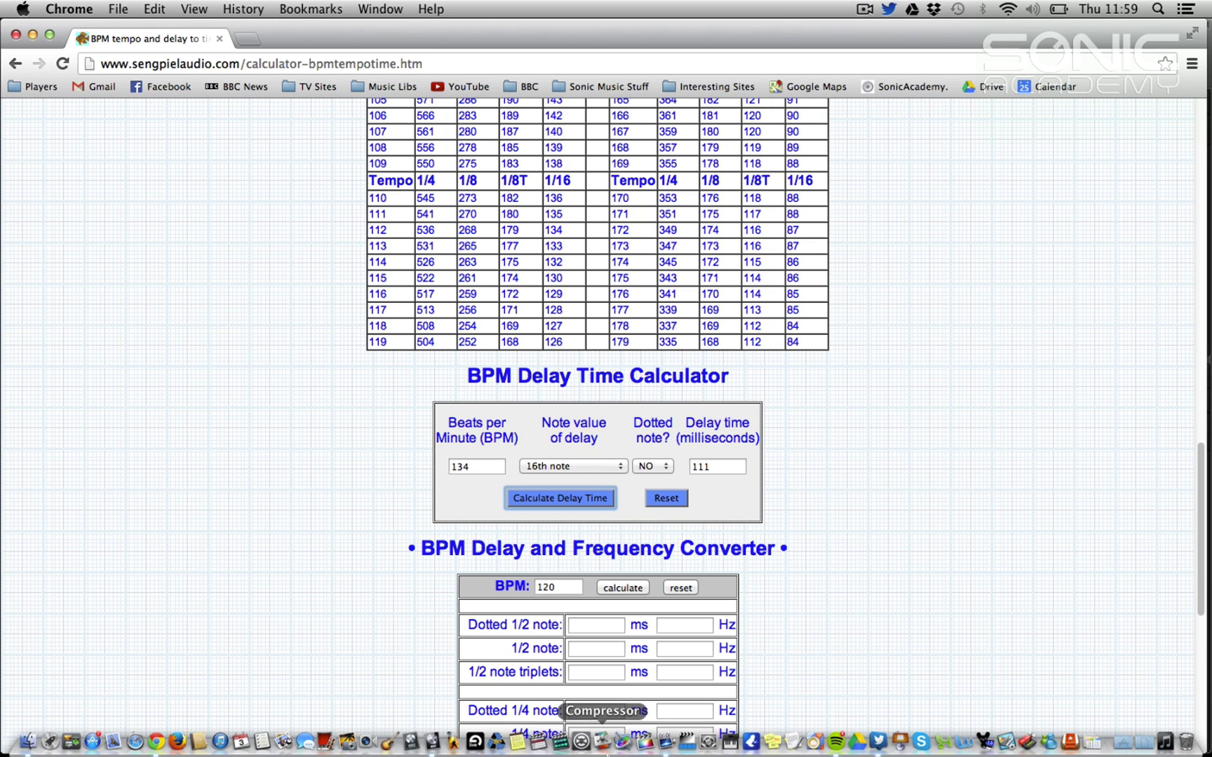
click(434, 744)
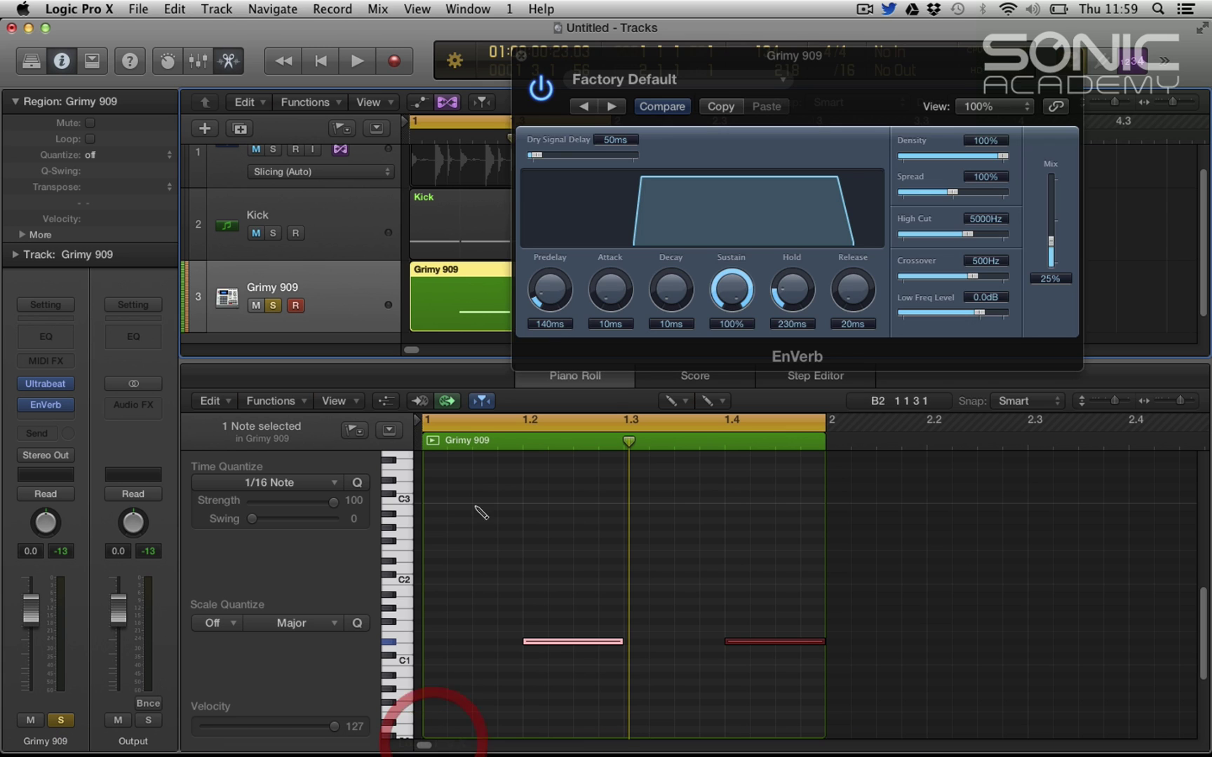
drag(559, 304, 559, 305)
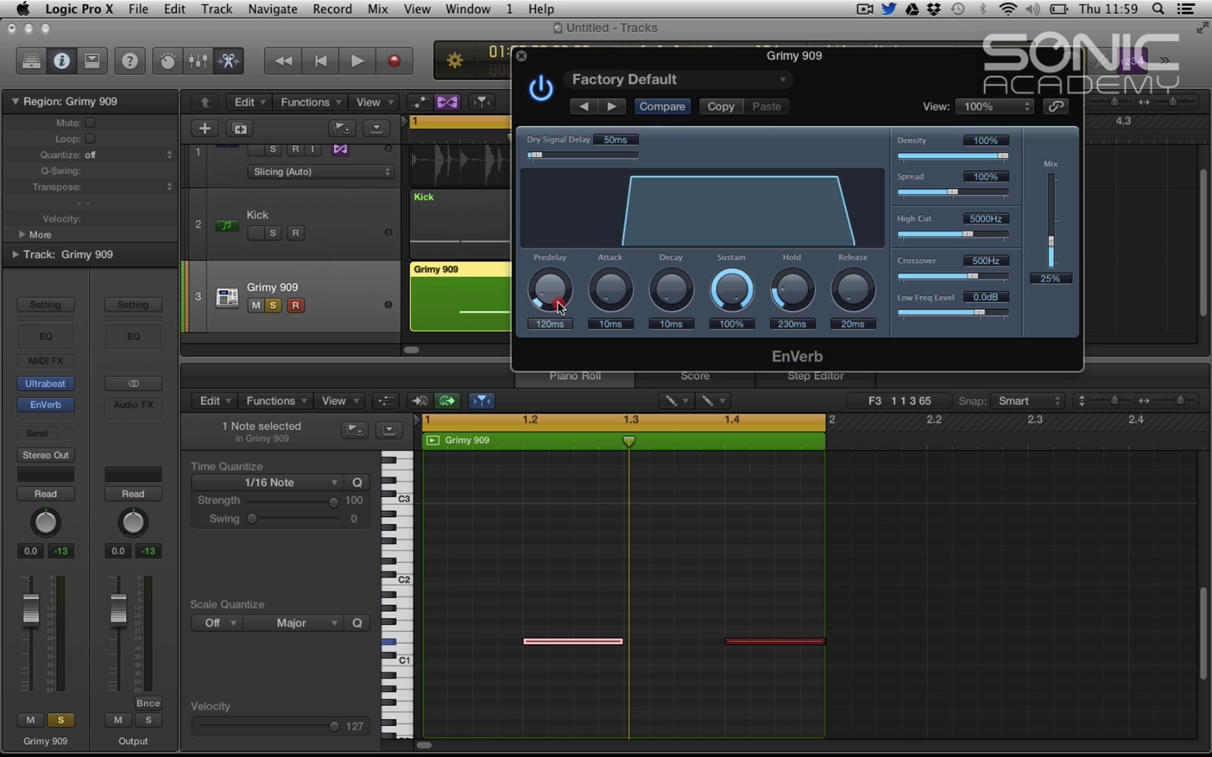
key(space)
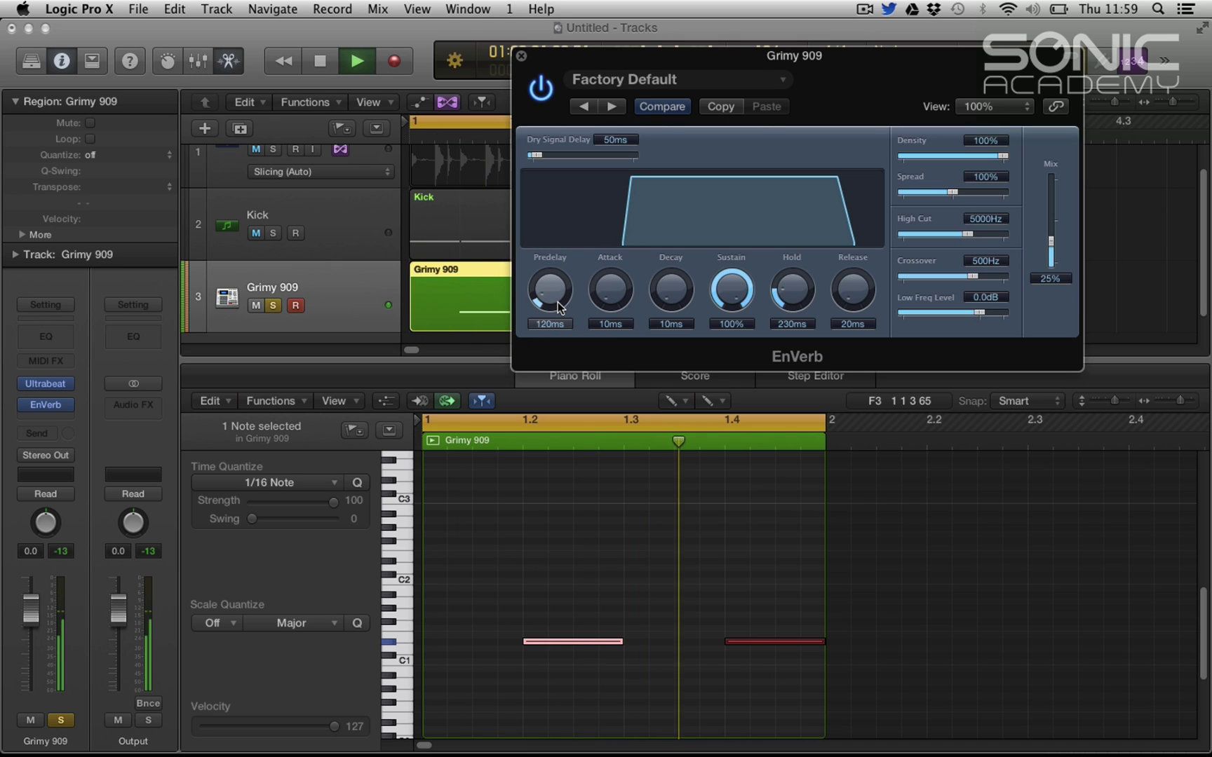
key(space)
drag(558, 302, 554, 293)
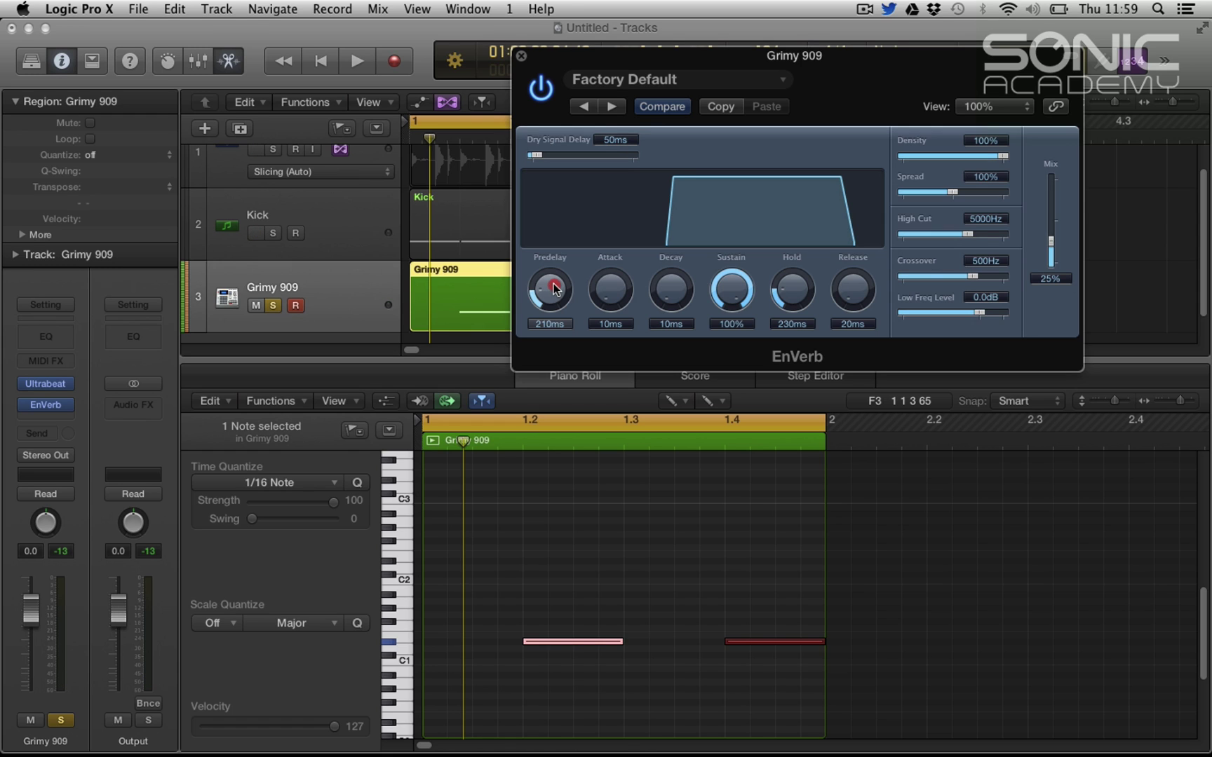
drag(554, 288, 554, 289)
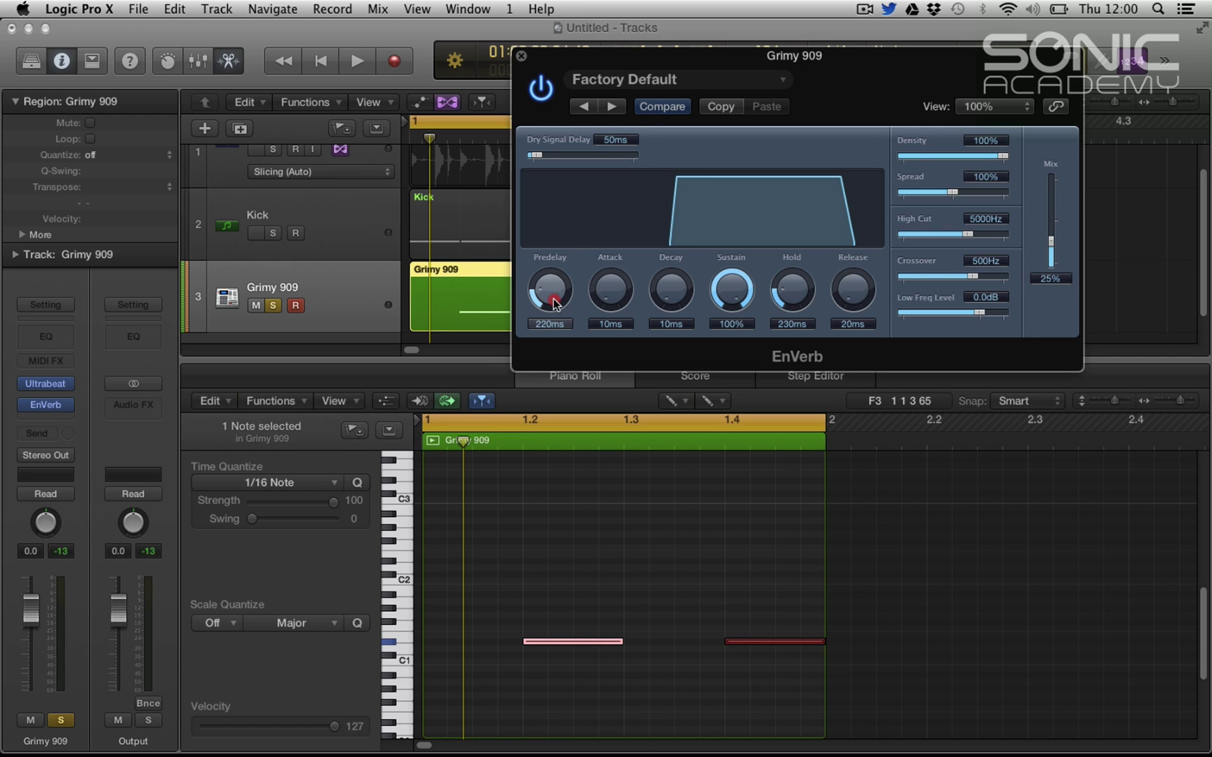
key(space)
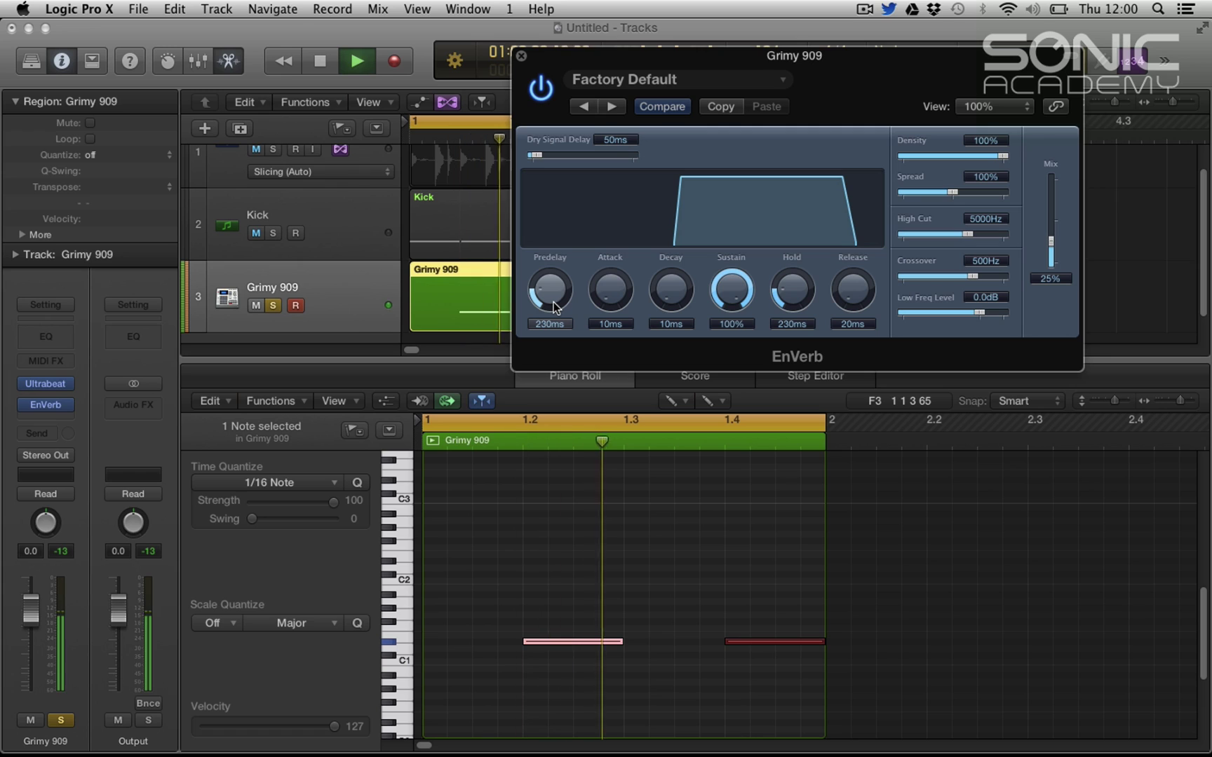
key(space)
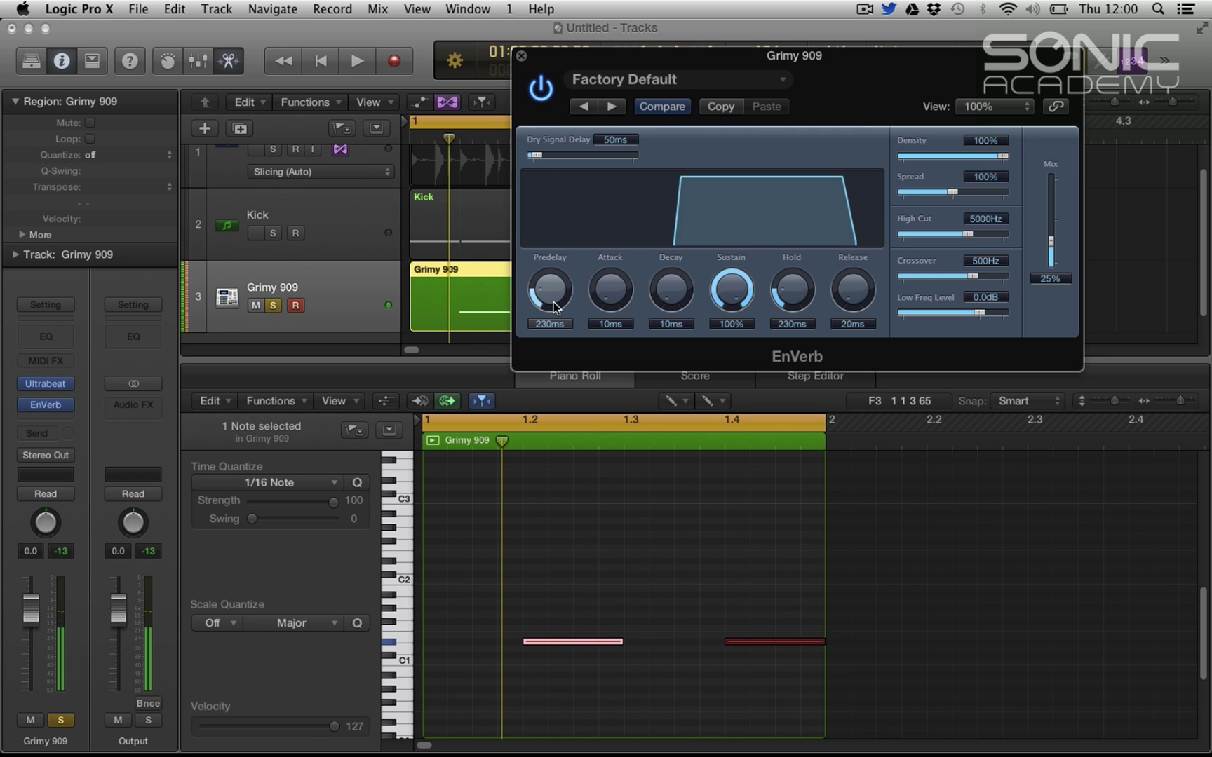
Unsolo the Grimy 909 channel and play the full beat with the clap.
click(63, 722)
key(space)
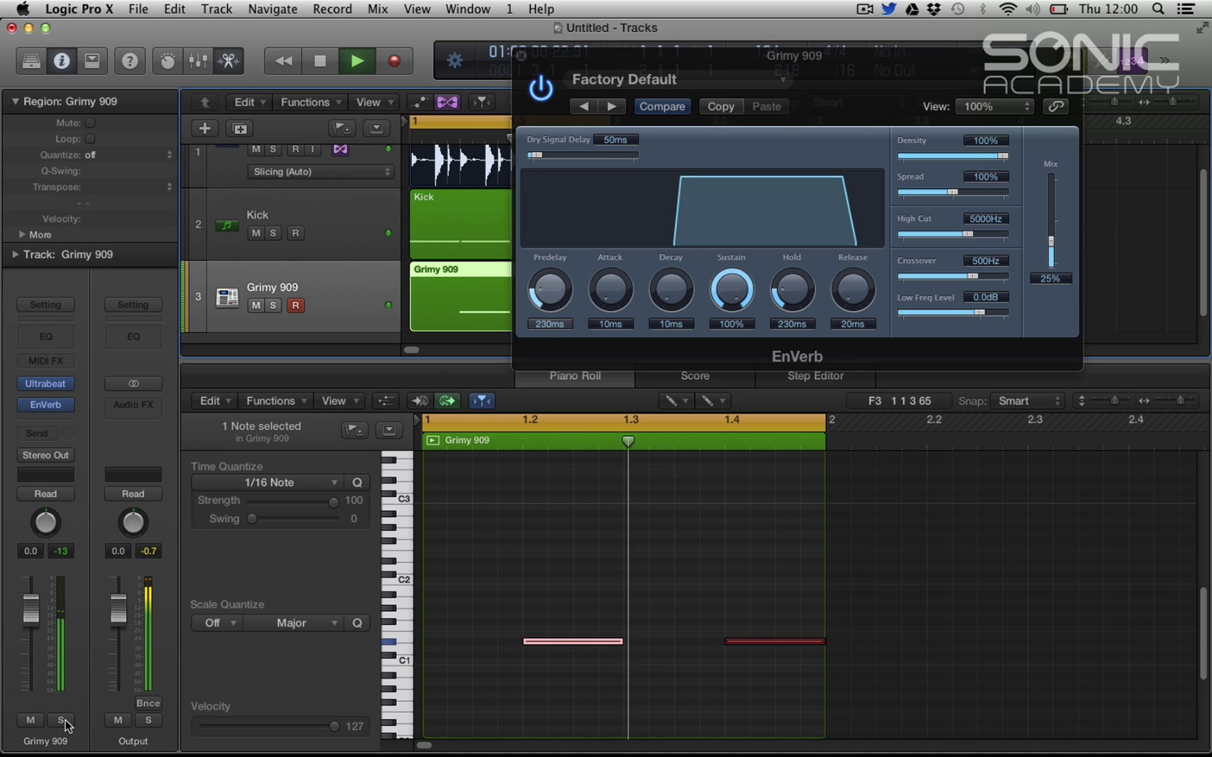
key(space)
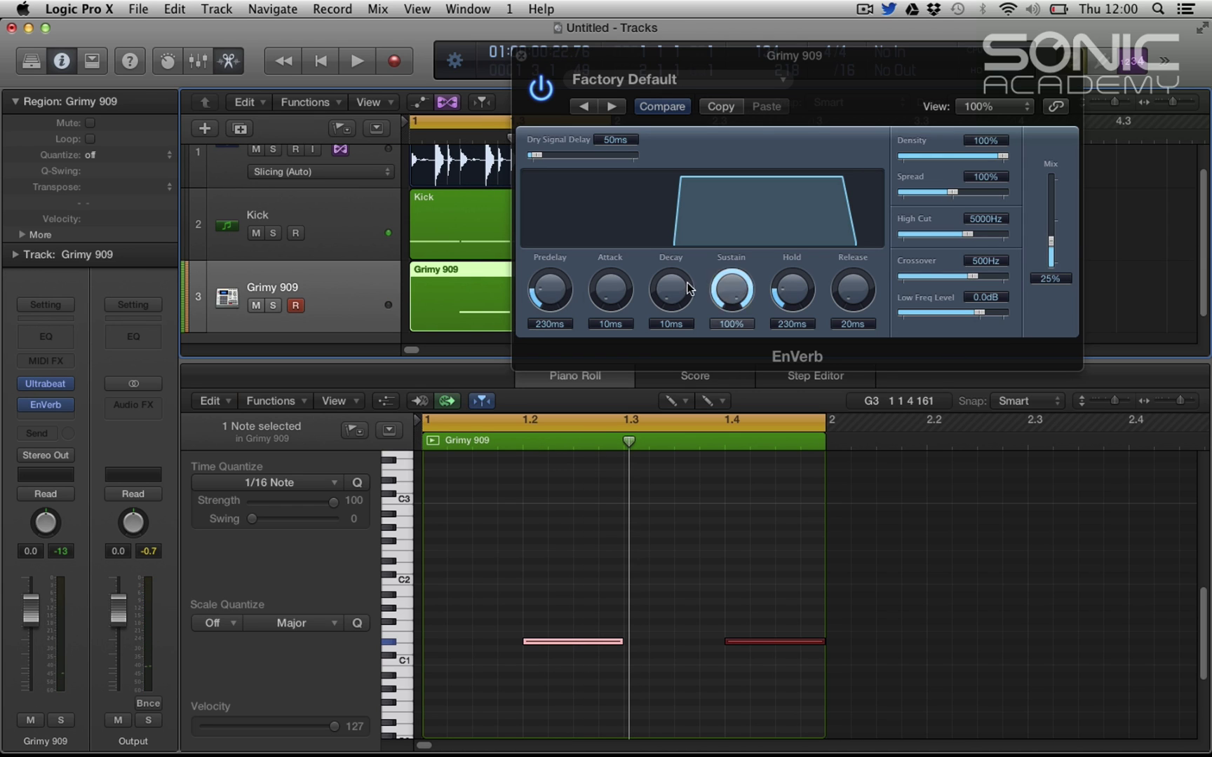
Insert a stereo Compressor in the slot after EnVerb.
click(45, 421)
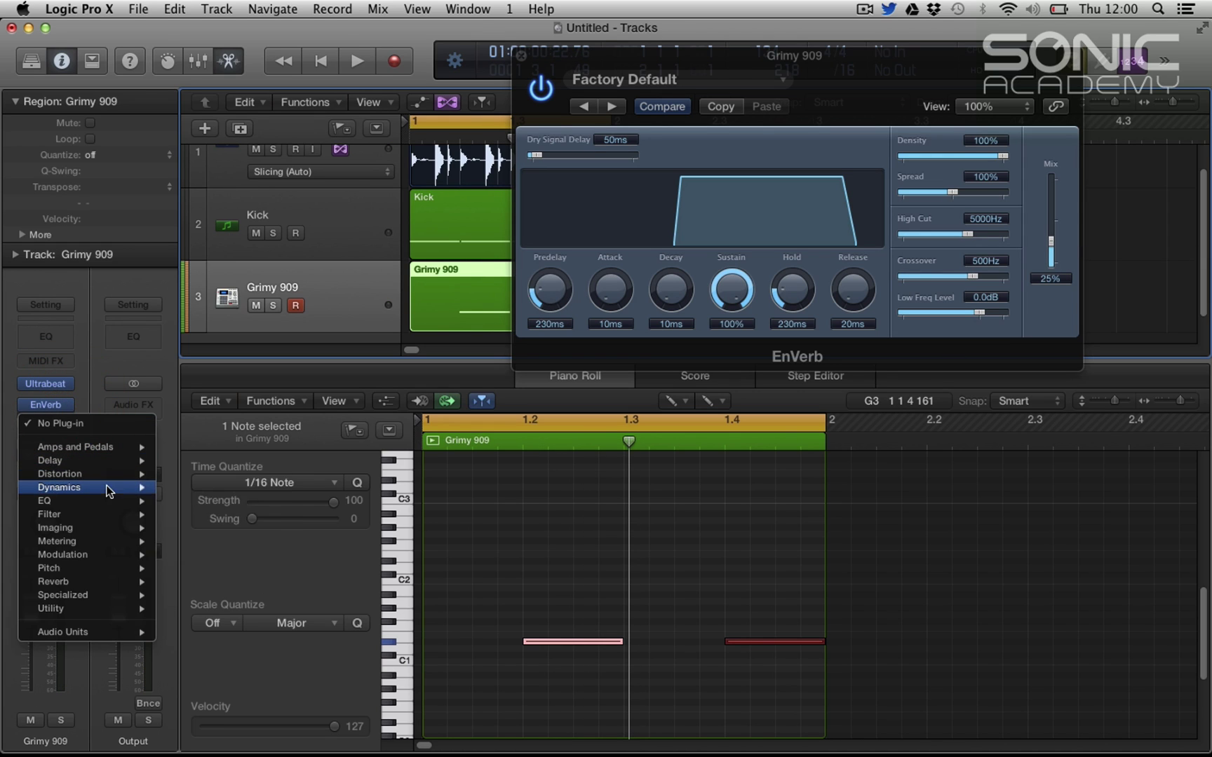
mouse_move(106, 487)
mouse_move(226, 500)
click(322, 501)
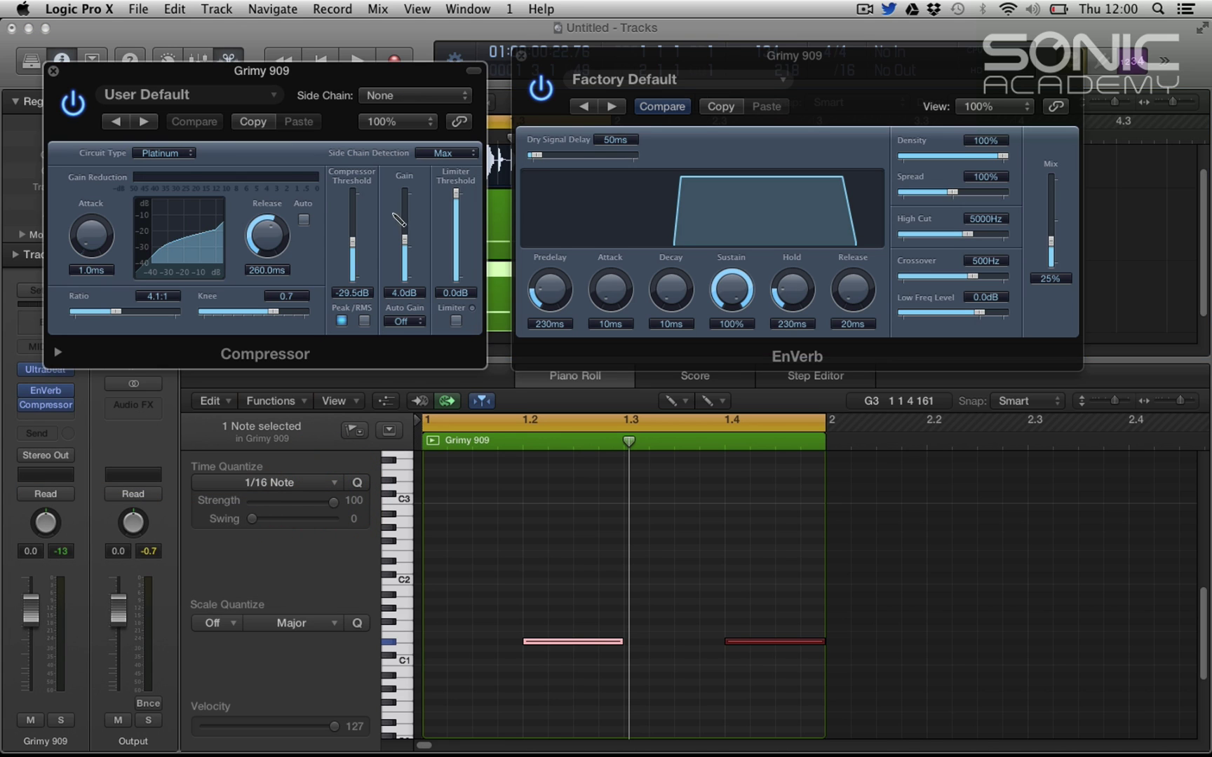
key(space)
Load the Drums > Opto Drum Kit preset into the clap Compressor.
click(256, 97)
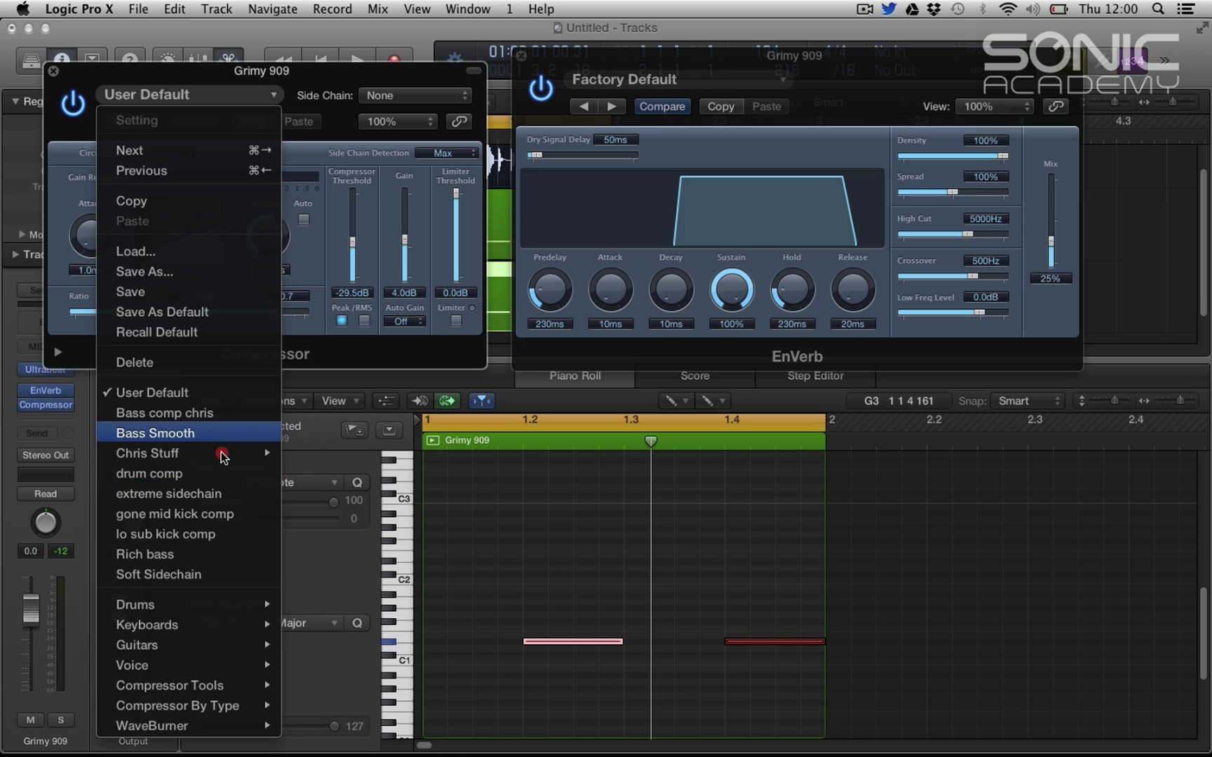
click(230, 473)
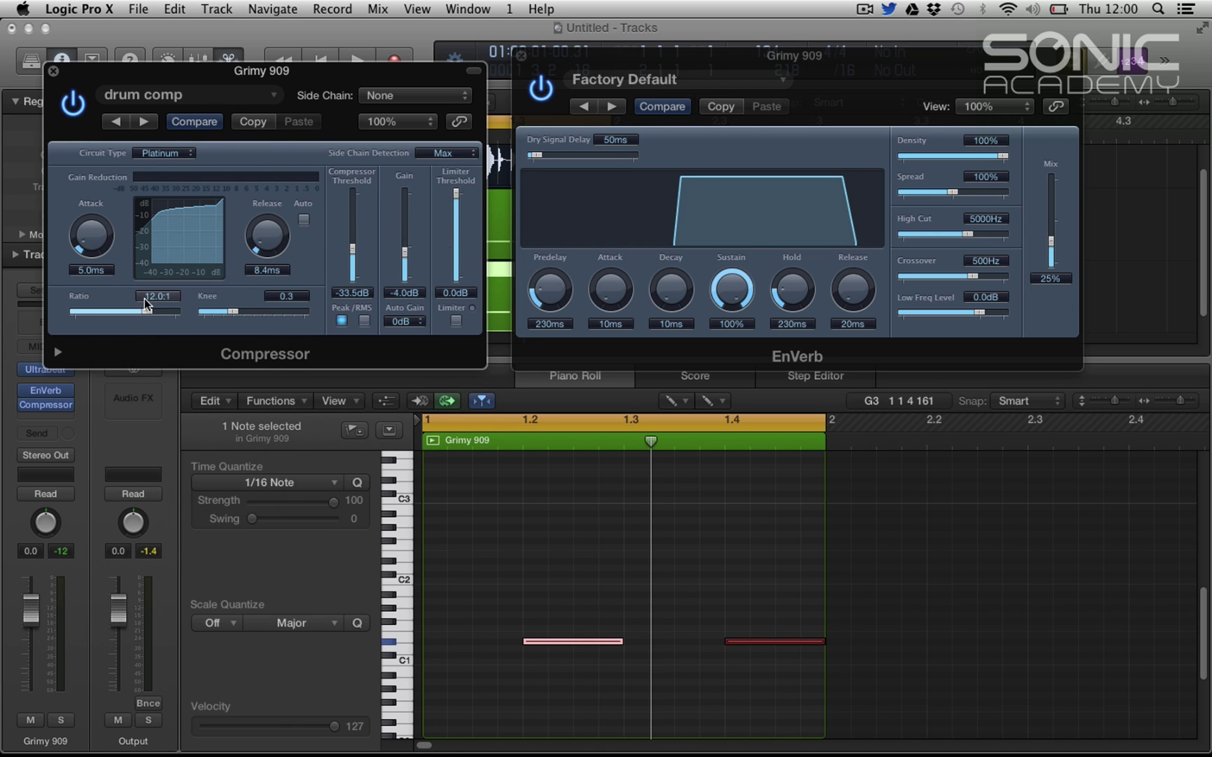
click(268, 99)
mouse_move(176, 604)
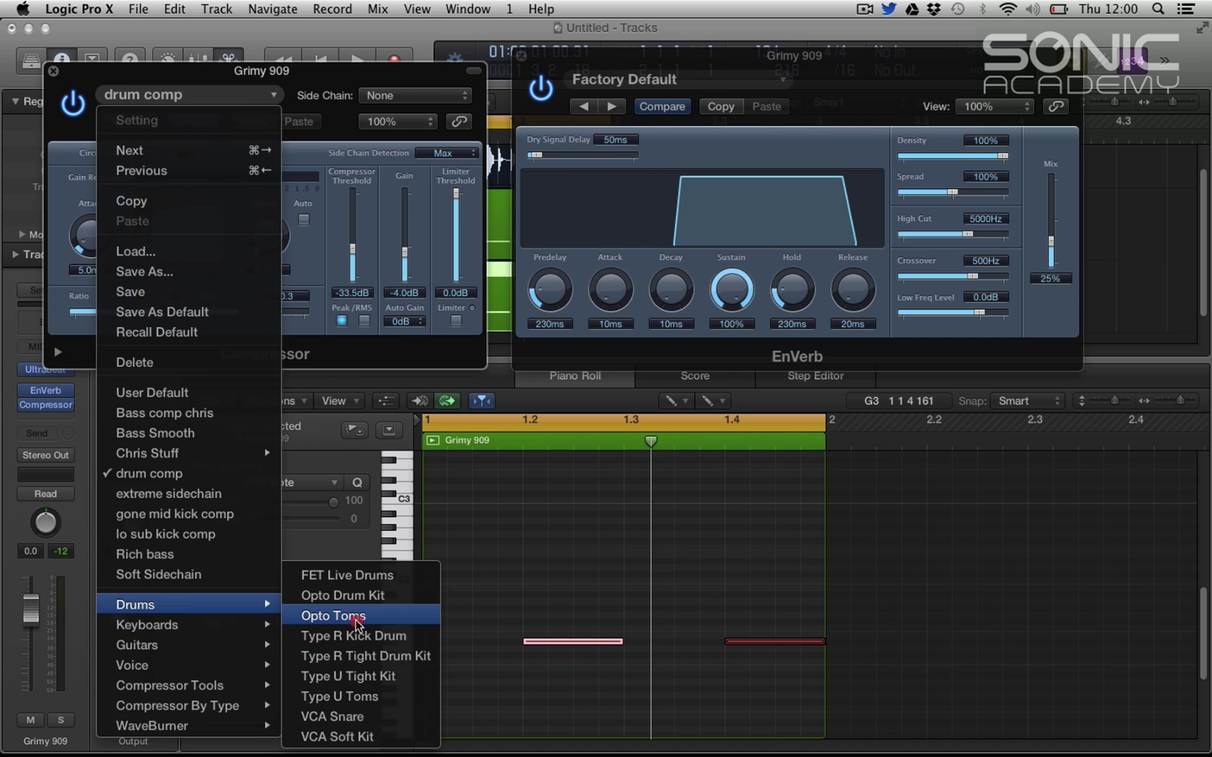
click(382, 596)
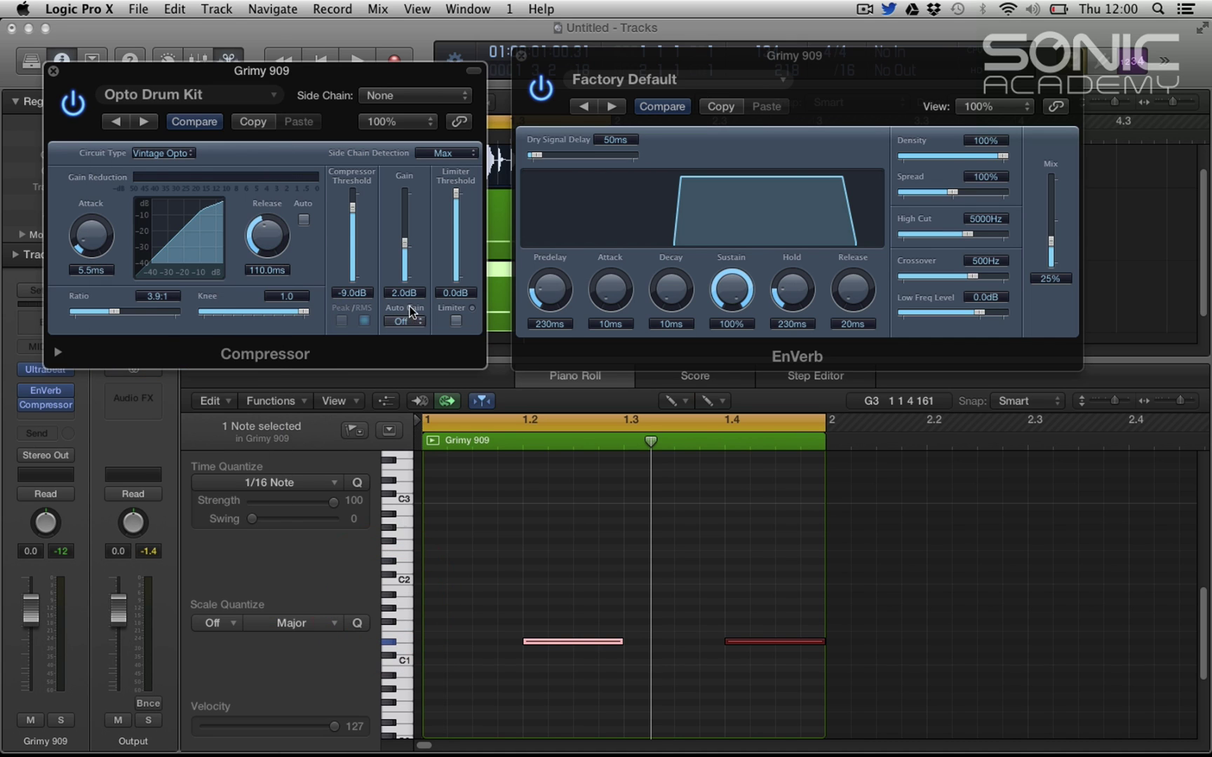
key(space)
Lower the compressor threshold to -28.5dB and raise EnVerb mix to 32%.
drag(352, 209, 405, 247)
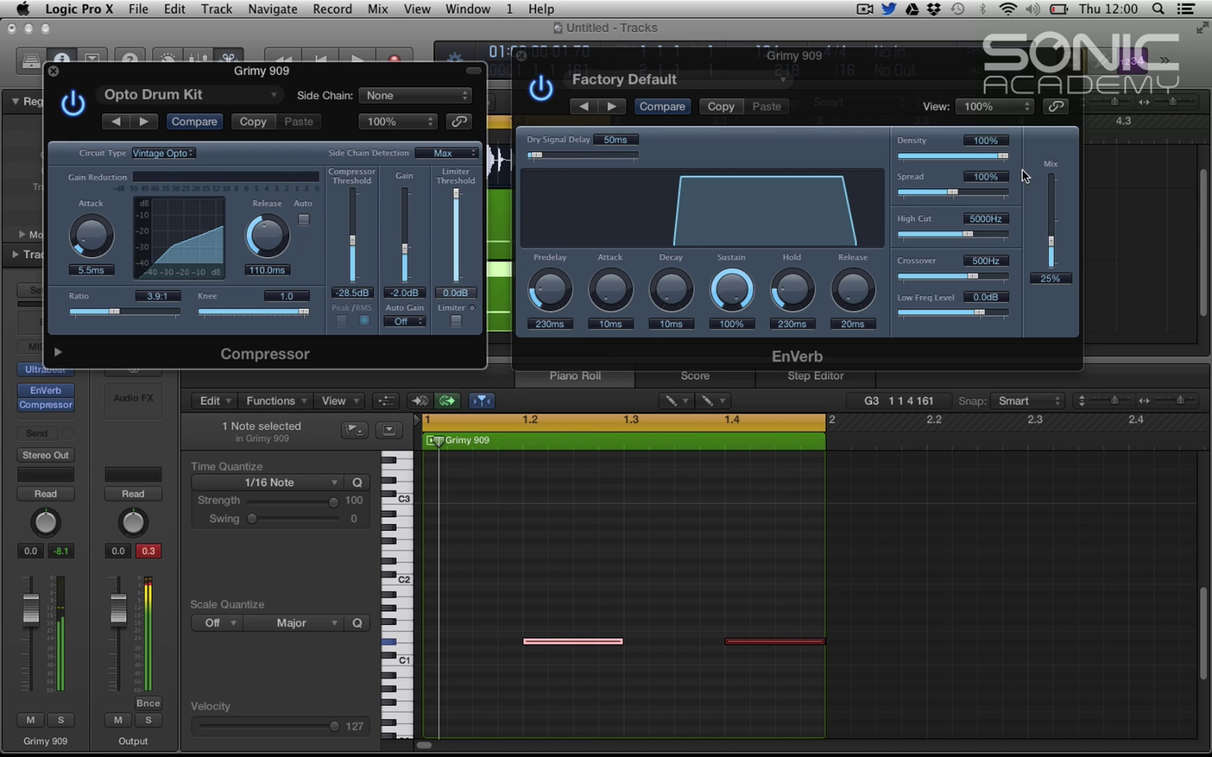
key(space)
mouse_move(1051, 251)
mouse_down()
mouse_move(1054, 219)
mouse_move(1051, 234)
mouse_up()
key(space)
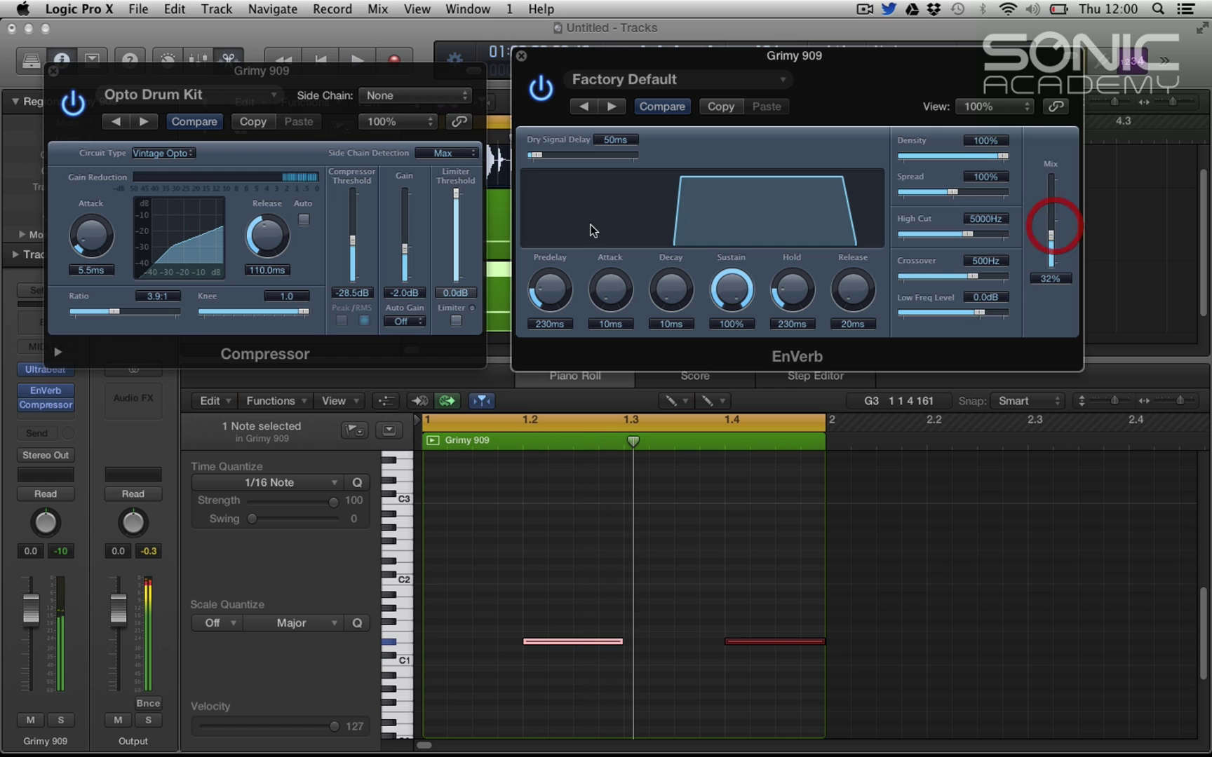
Load the Soft Sidechain compressor preset and set its circuit type to Platinum.
click(259, 98)
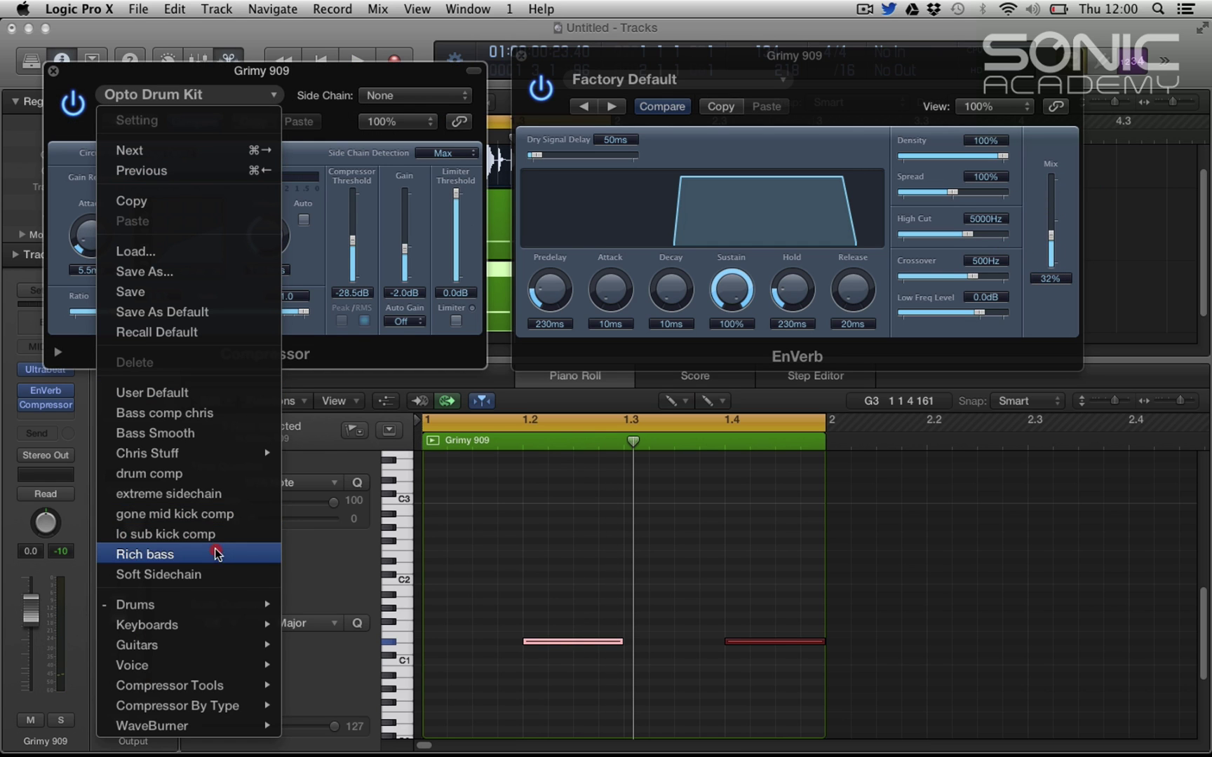
click(253, 574)
click(163, 153)
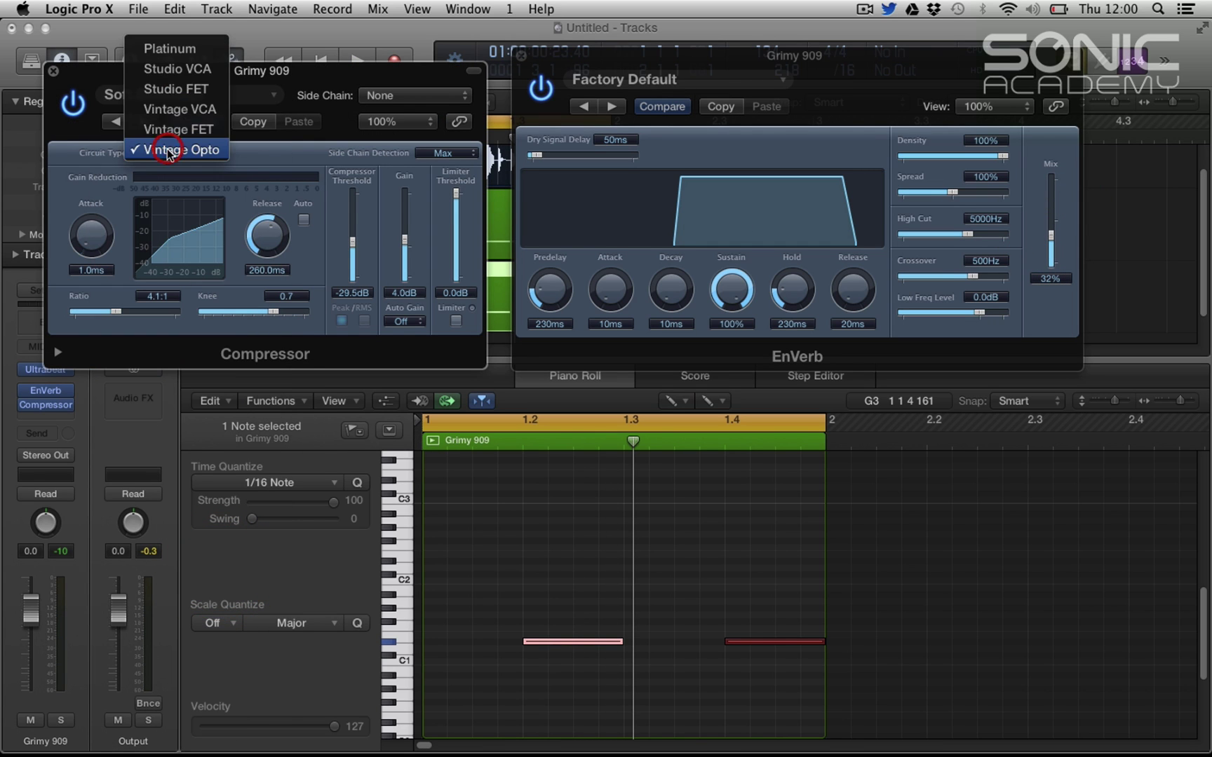
click(168, 46)
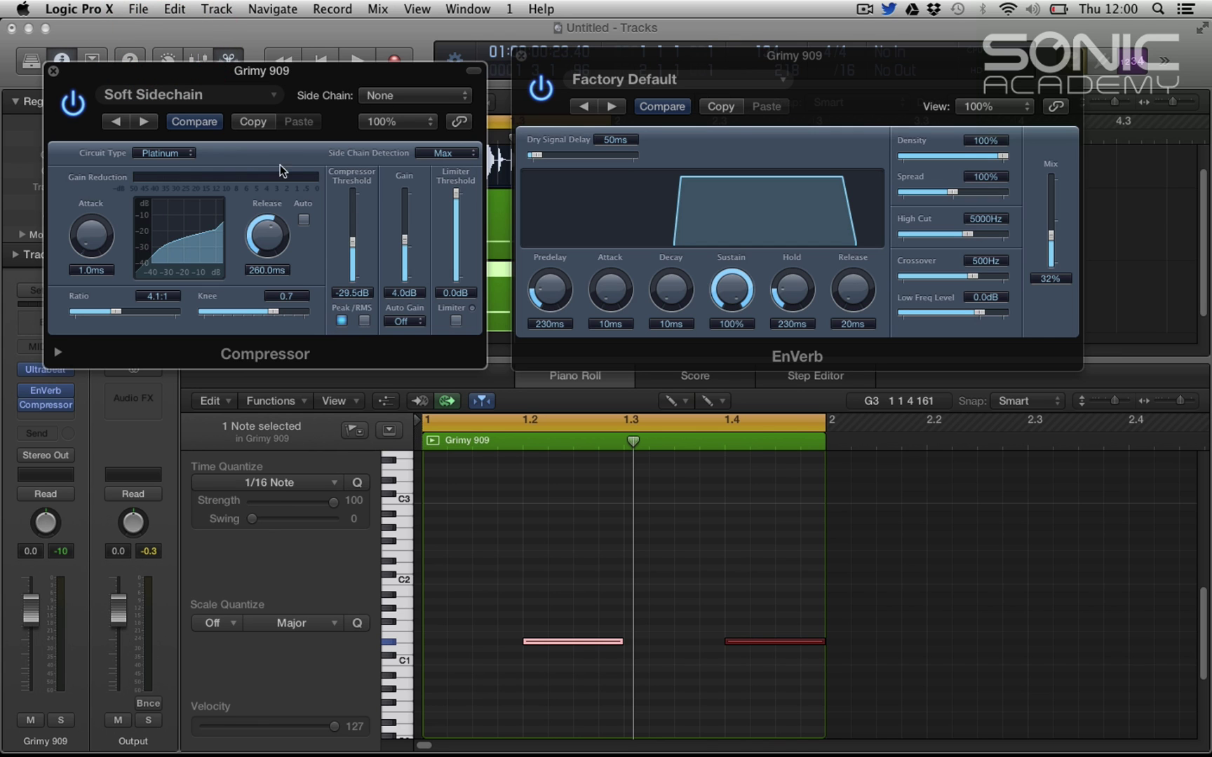
Add a Bus 11 send on the Kick and set its auxiliary's output to No Output.
drag(284, 75, 582, 366)
key(Up)
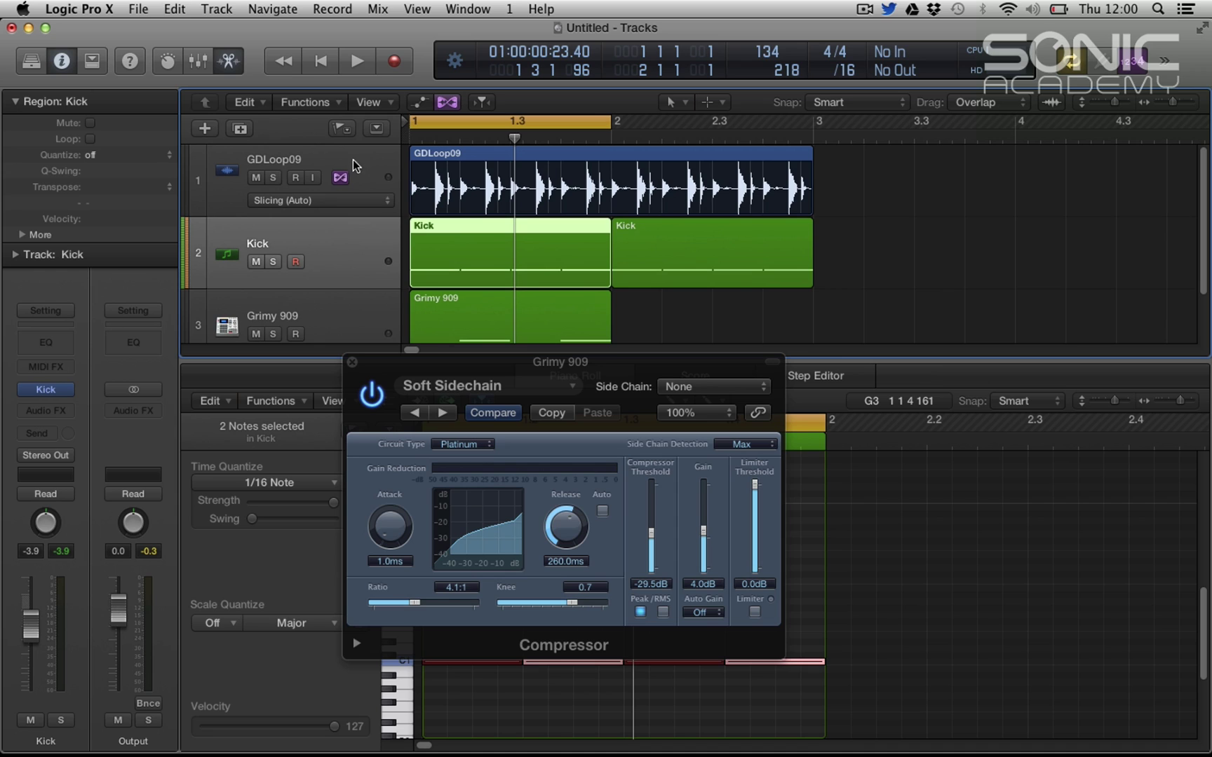
click(41, 433)
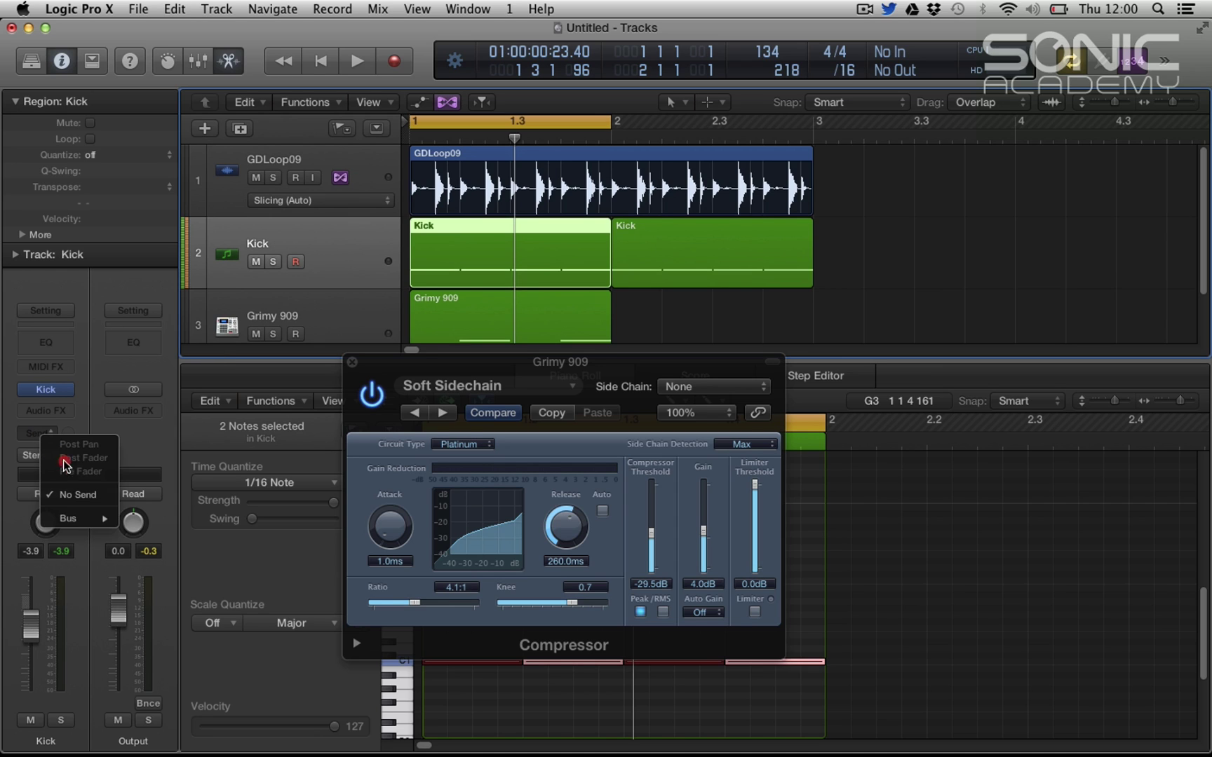
click(97, 514)
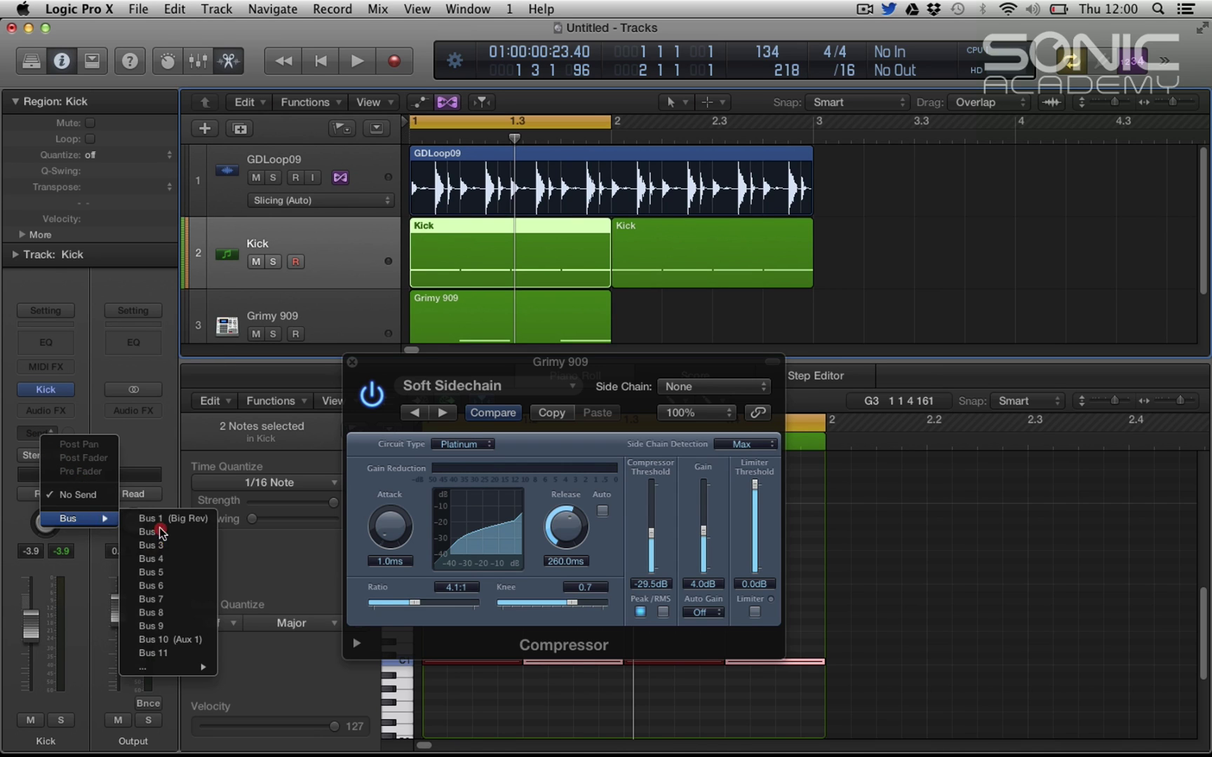
click(197, 653)
click(149, 464)
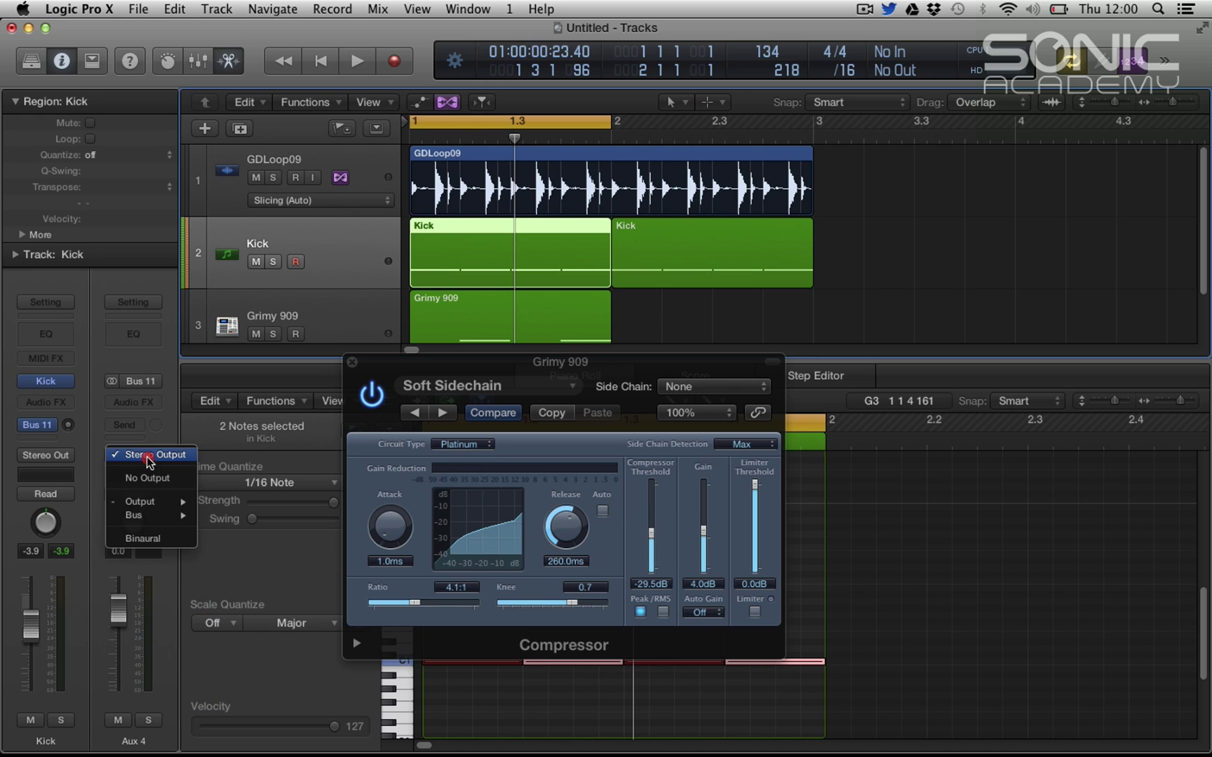
click(160, 479)
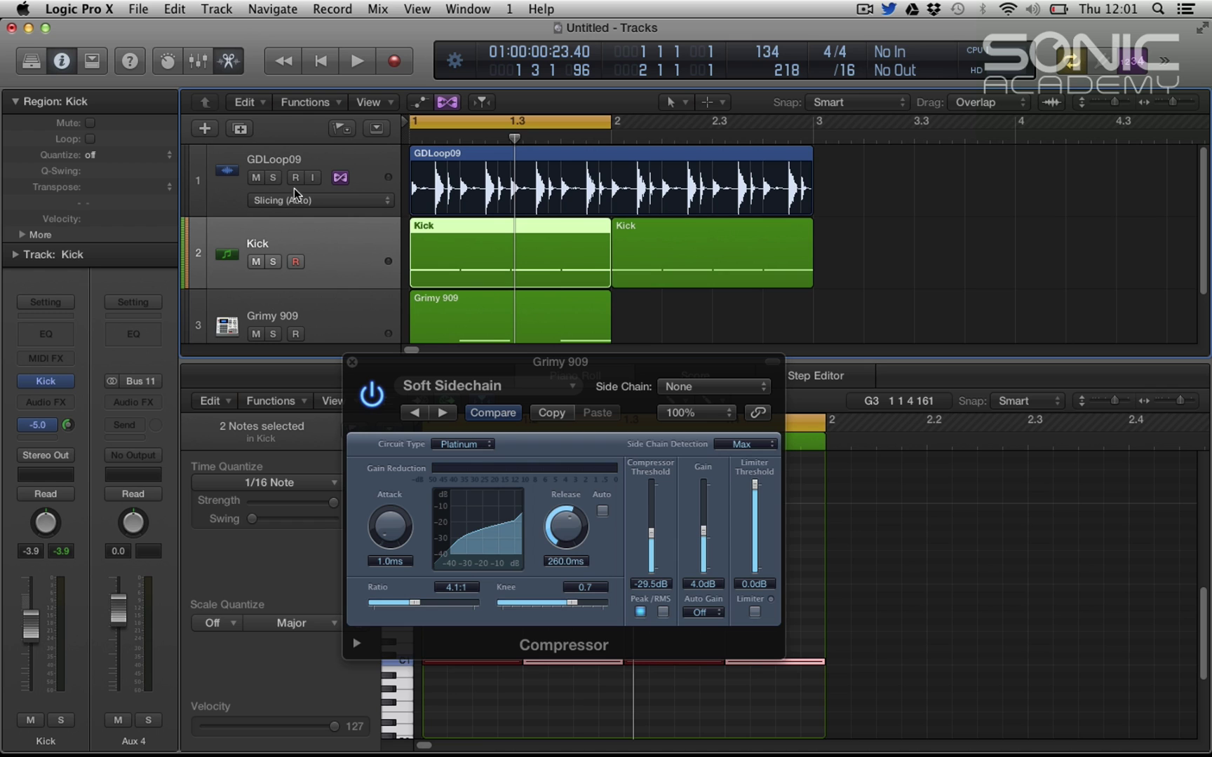
Key the Grimy 909 compressor's side chain from Bus 11 and raise its threshold to about -21 dB.
click(293, 316)
key(space)
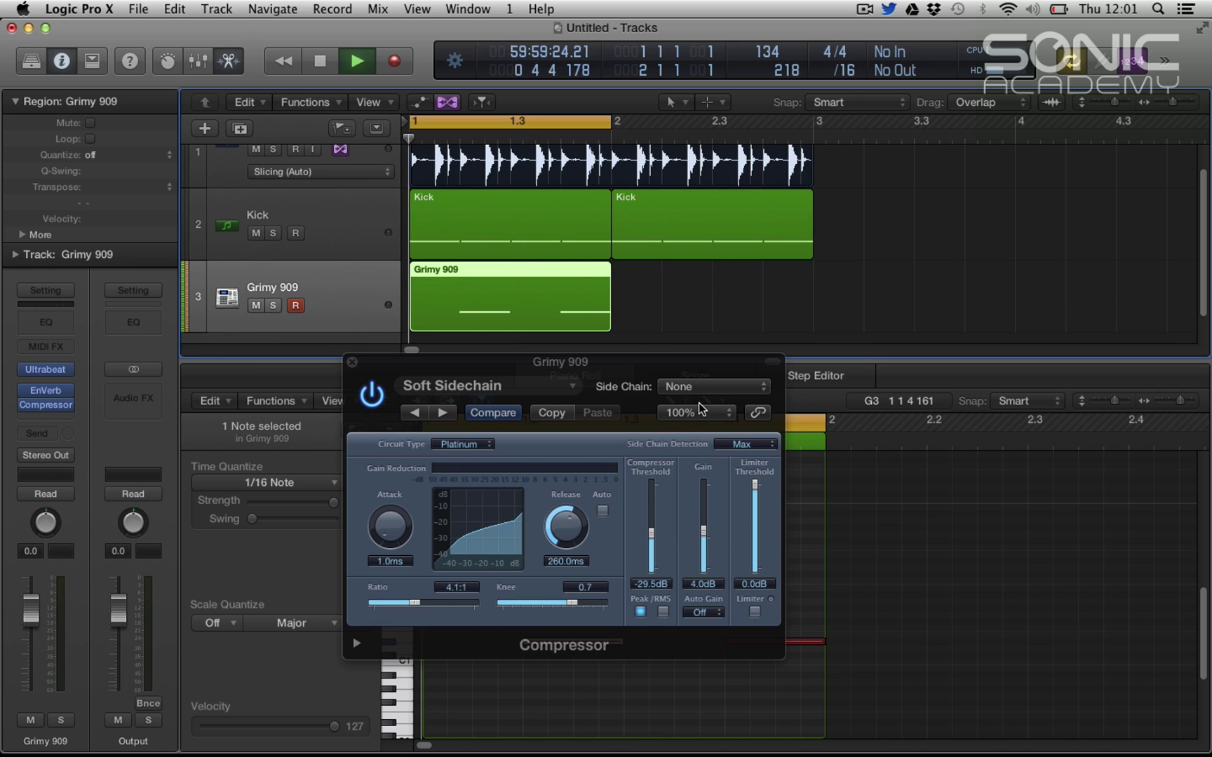
click(714, 386)
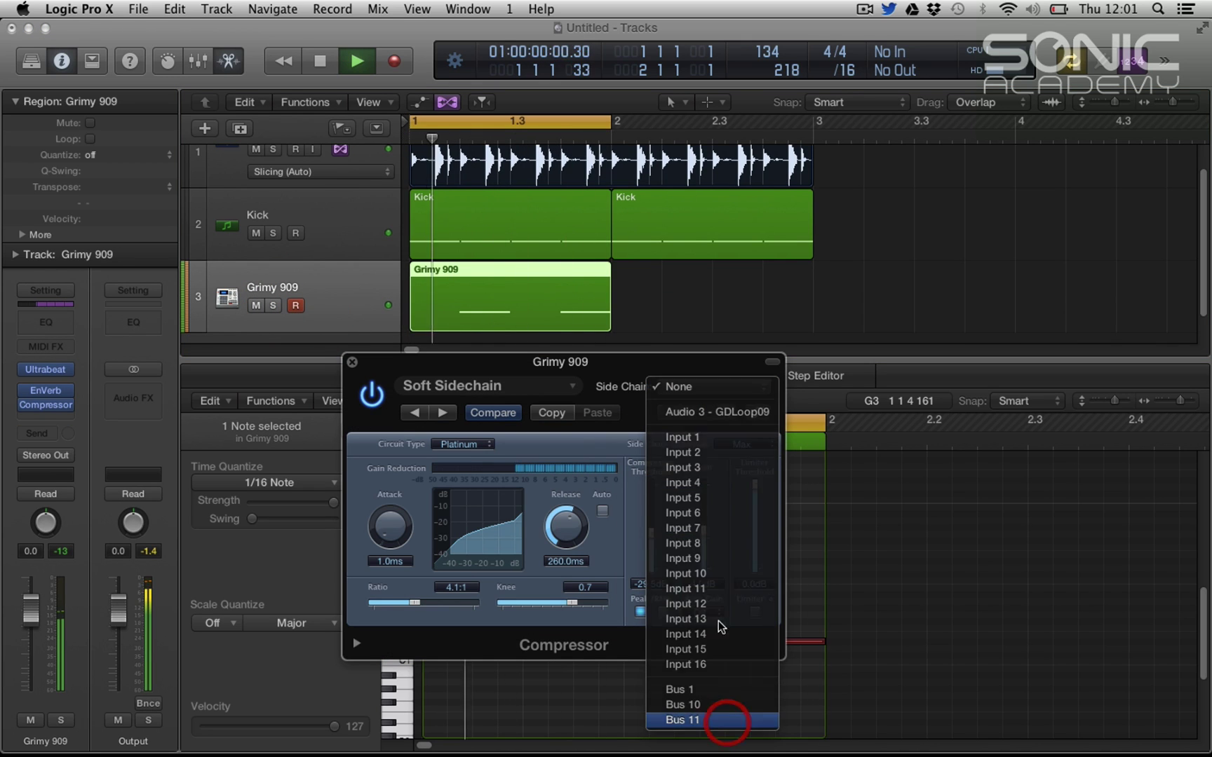
click(718, 720)
drag(650, 531, 704, 525)
key(space)
Insert a stereo Compressor on GDLoop09 with its side chain keyed from Bus 11.
scroll(301, 203, up, 2)
click(297, 169)
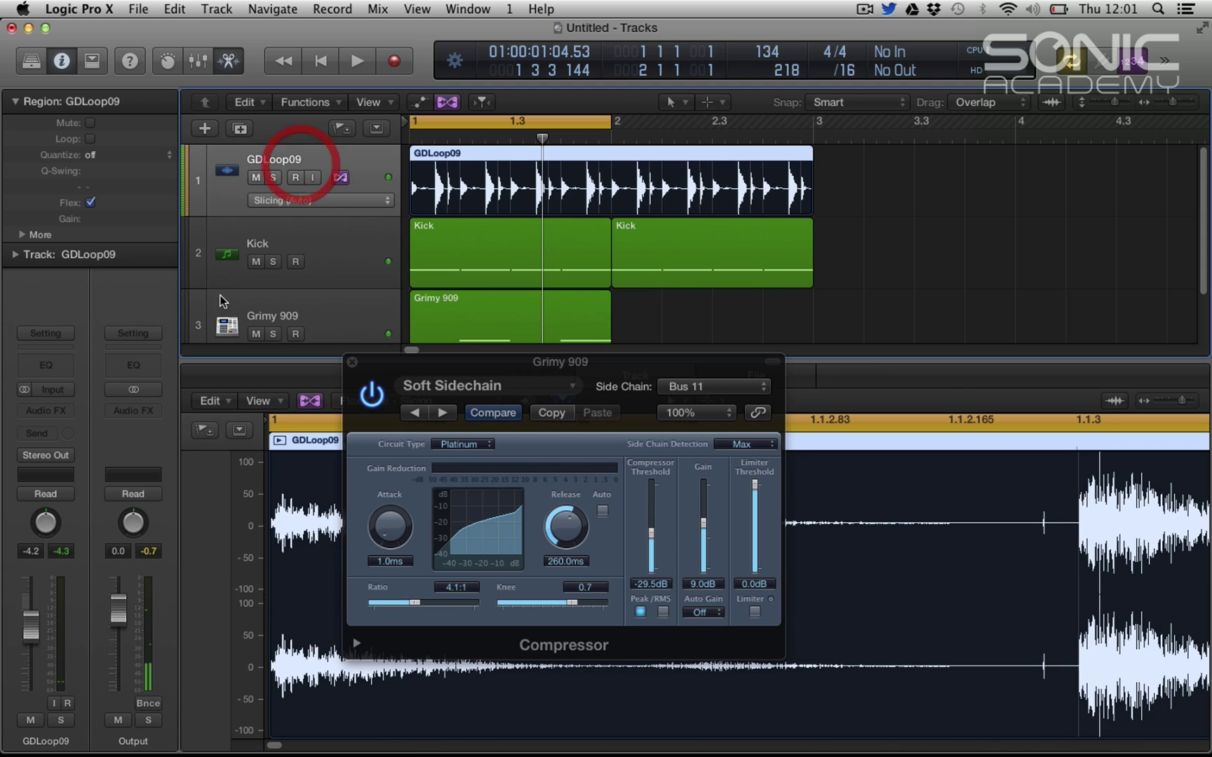
click(61, 414)
mouse_move(105, 478)
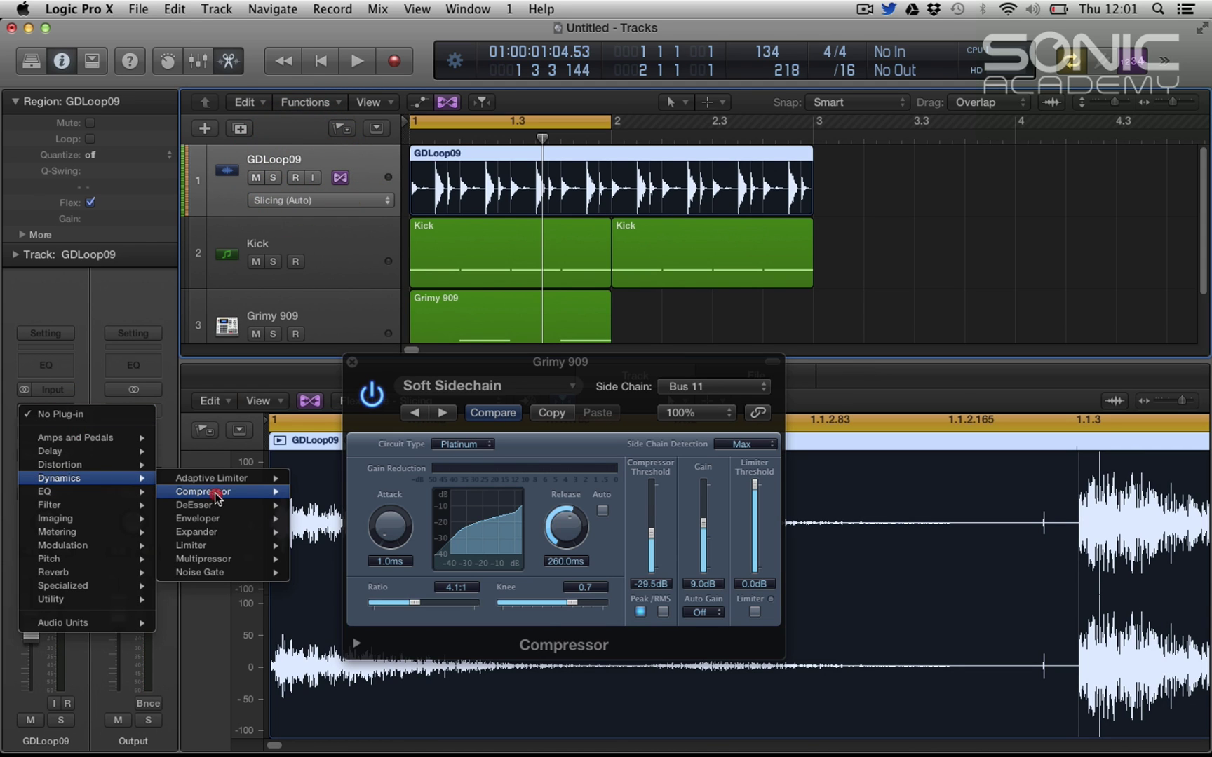
click(312, 491)
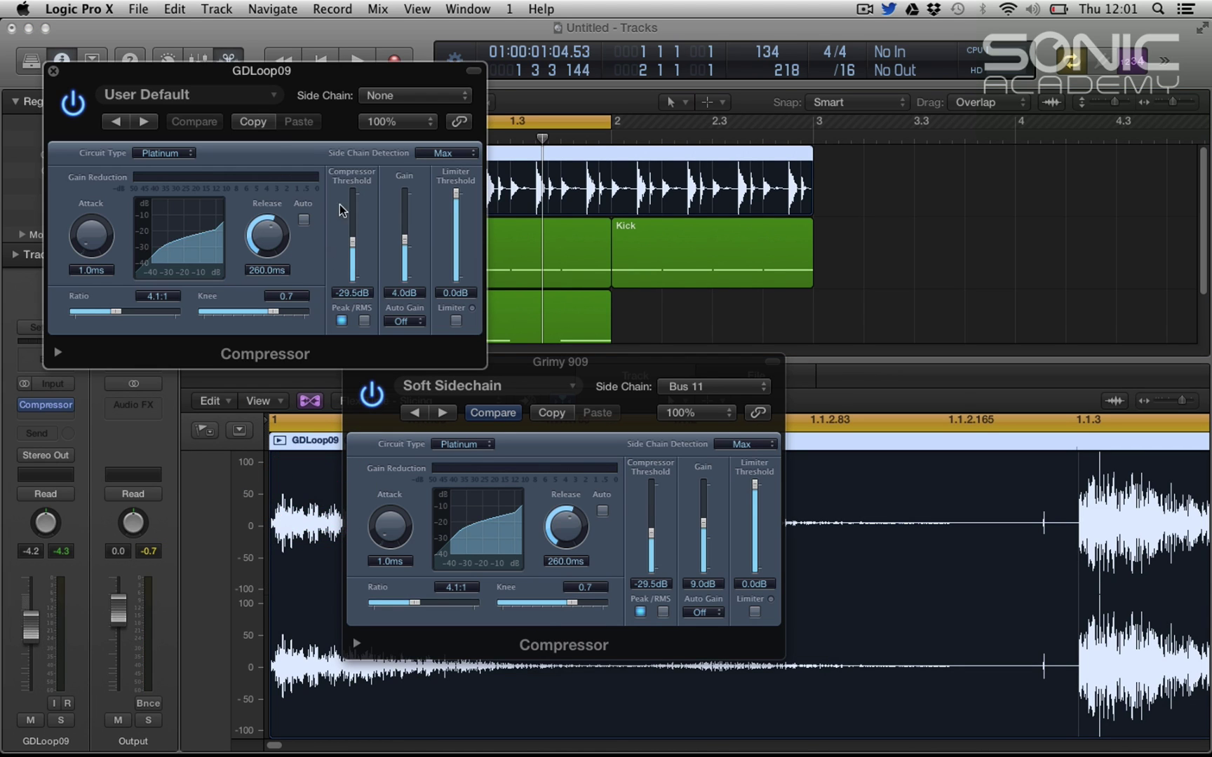
click(390, 99)
click(401, 422)
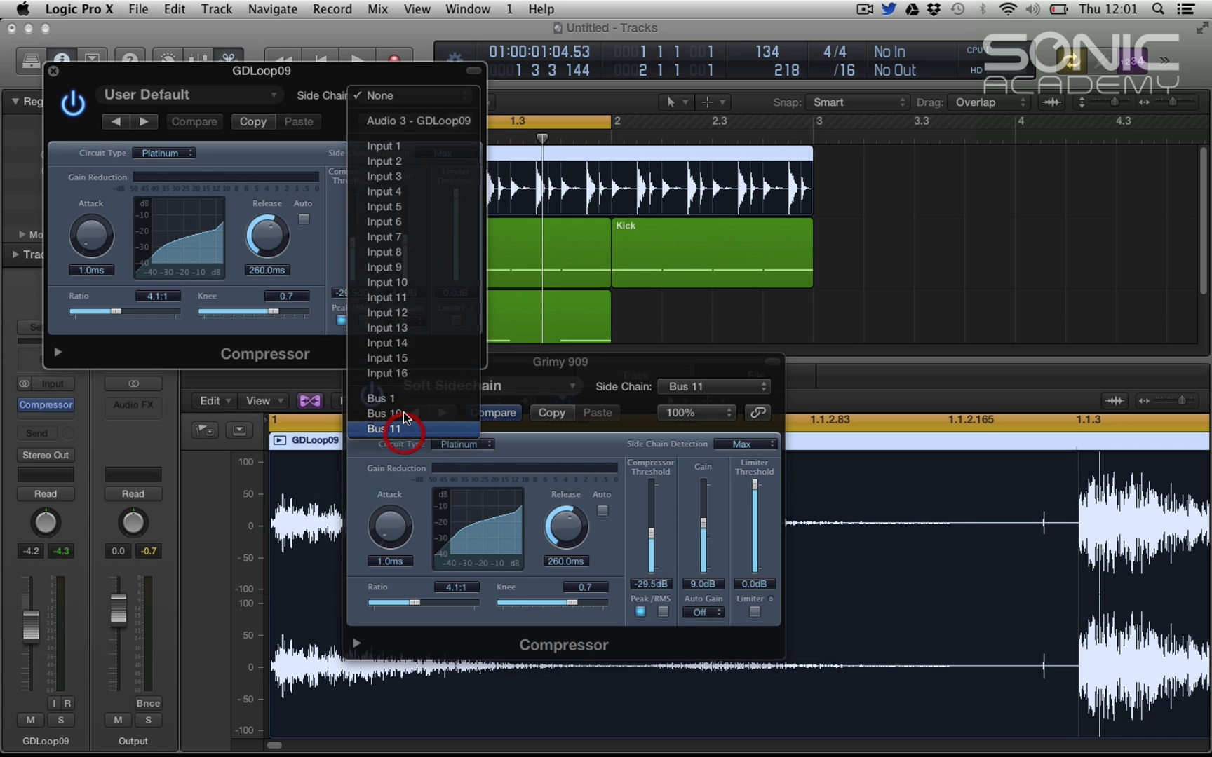
Raise the GDLoop09 compressor threshold to -20.5 dB and close both compressor windows.
key(space)
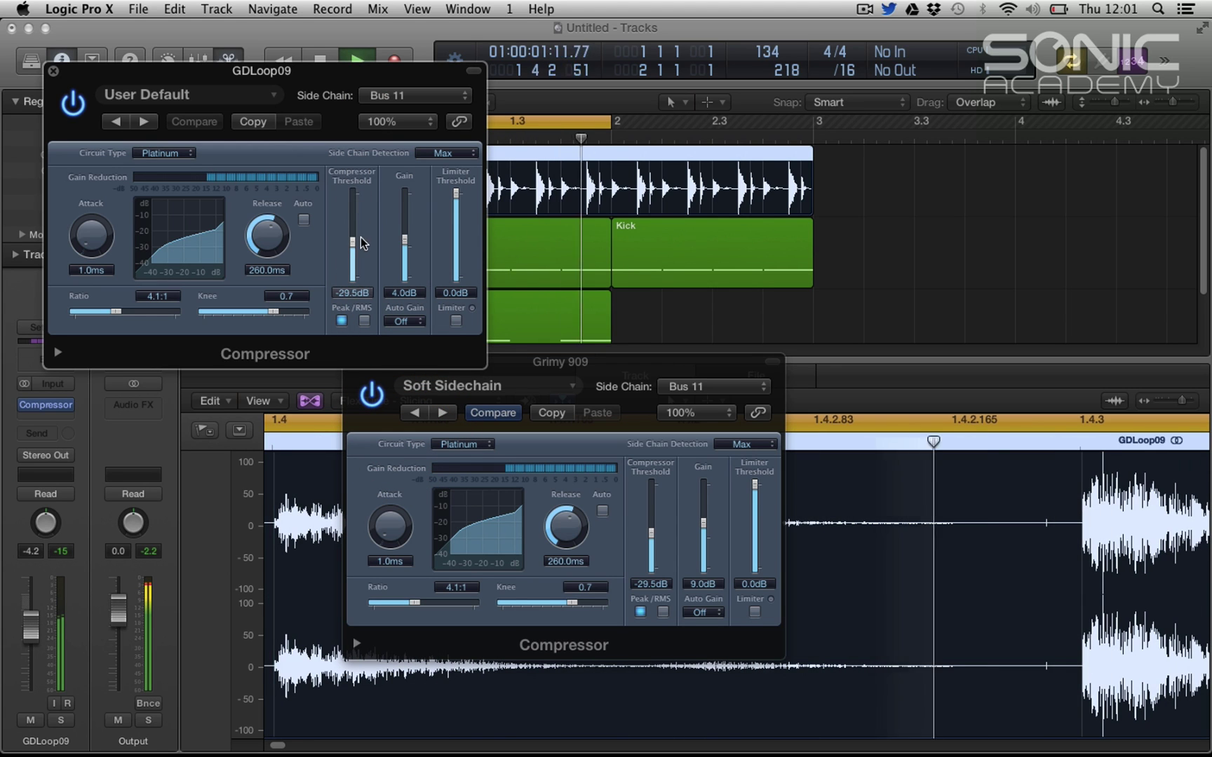
click(351, 240)
drag(352, 240, 351, 226)
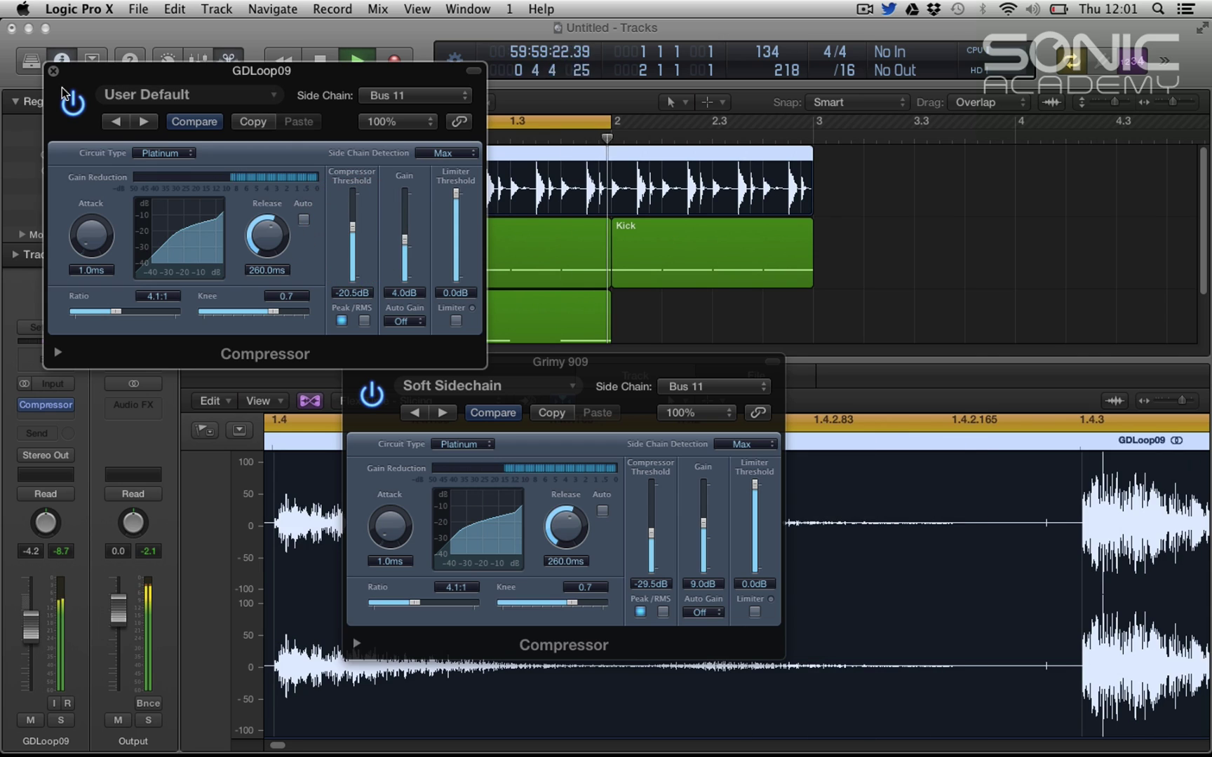
click(52, 72)
click(350, 361)
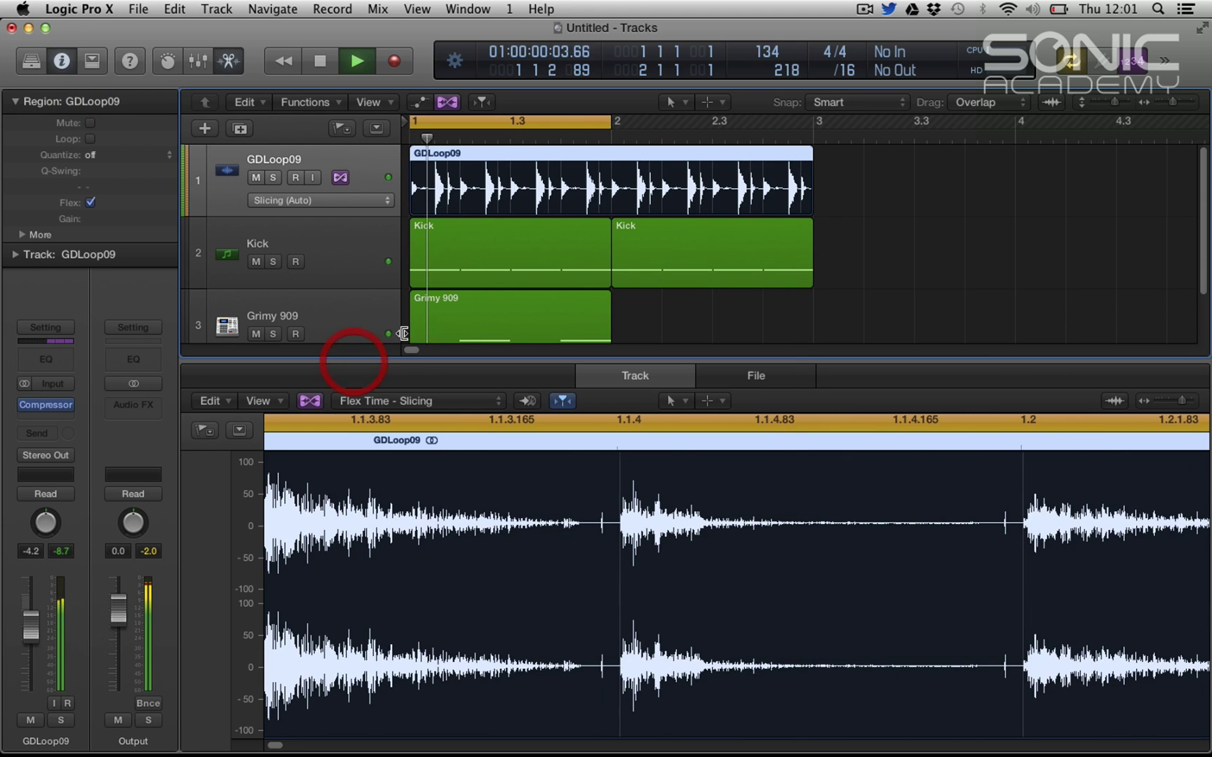
scroll(344, 296, down, 2)
Lower the Grimy 909 EnVerb mix to 18%, then to 11%, auditioning with playback.
click(343, 289)
key(space)
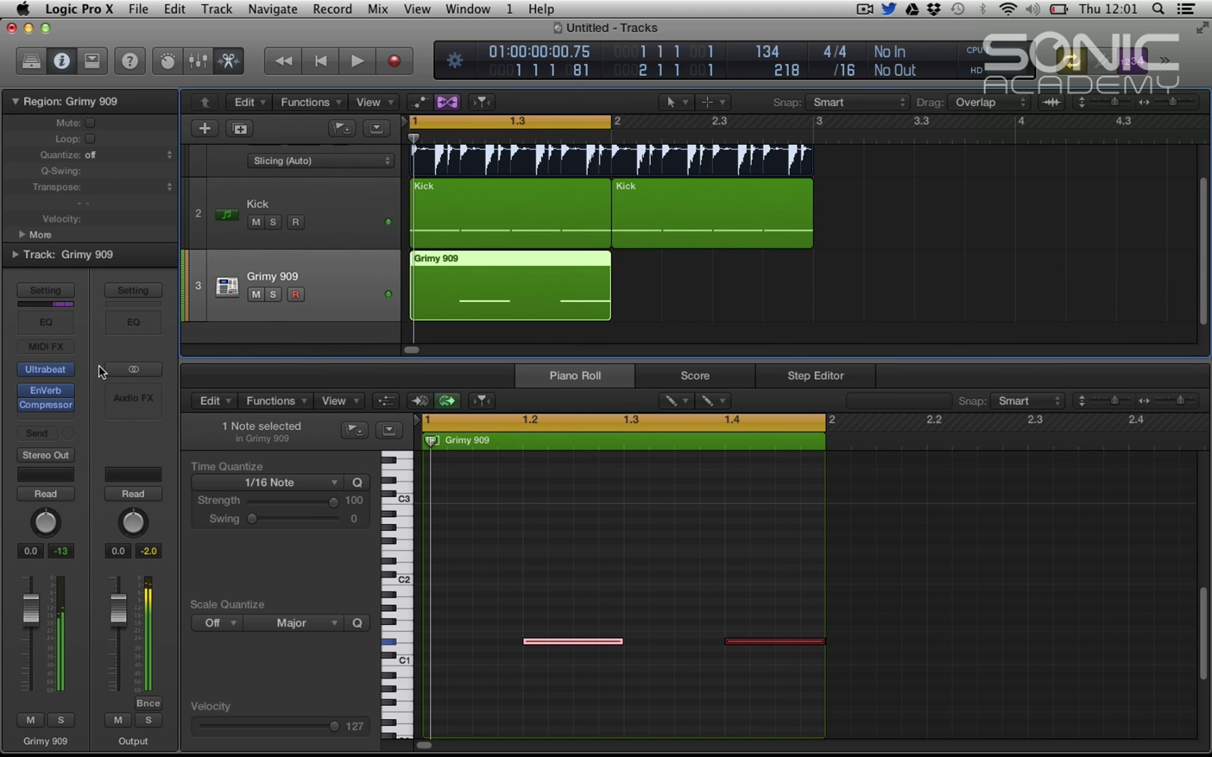
click(51, 389)
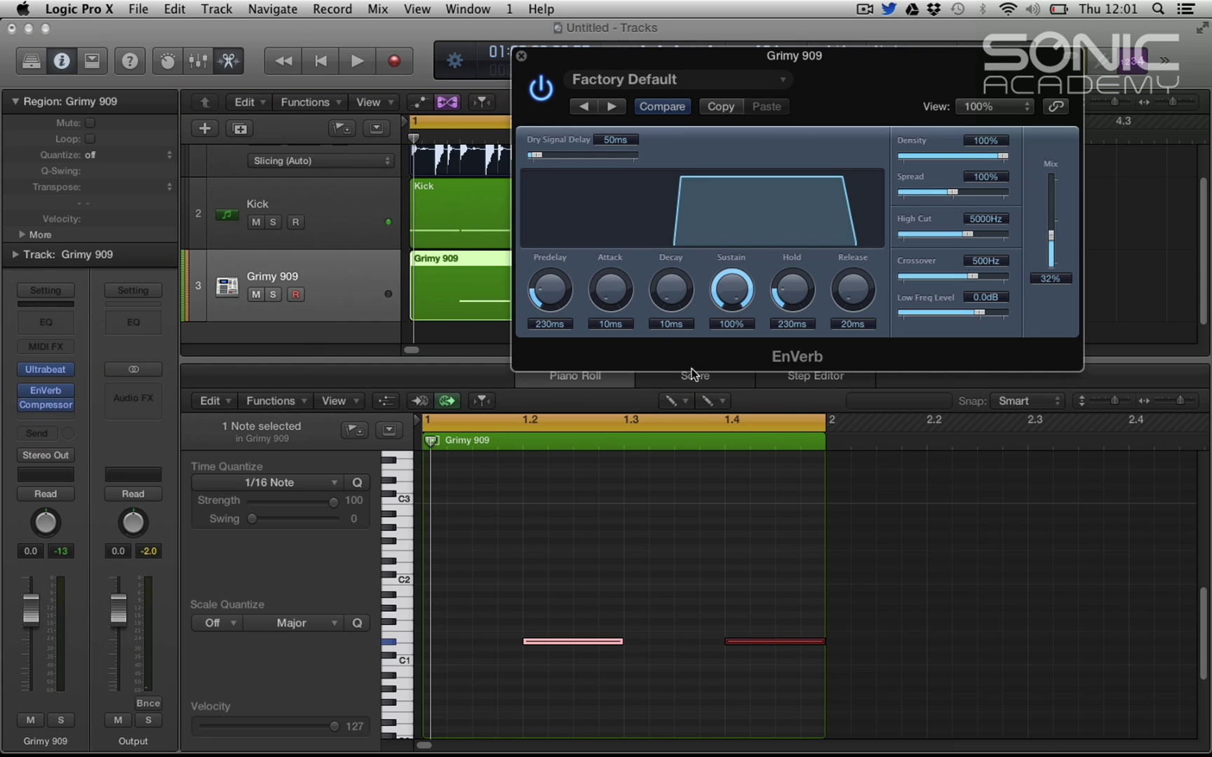
key(space)
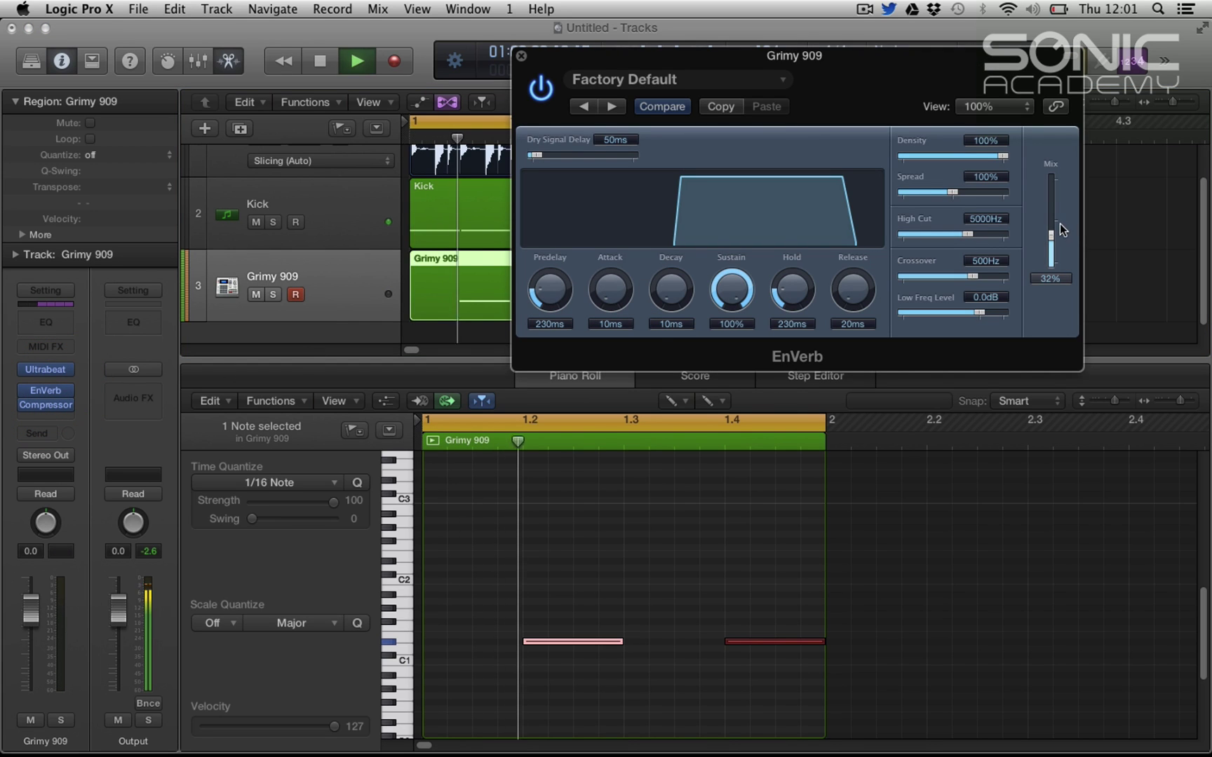
key(space)
drag(1051, 232, 1052, 246)
key(space)
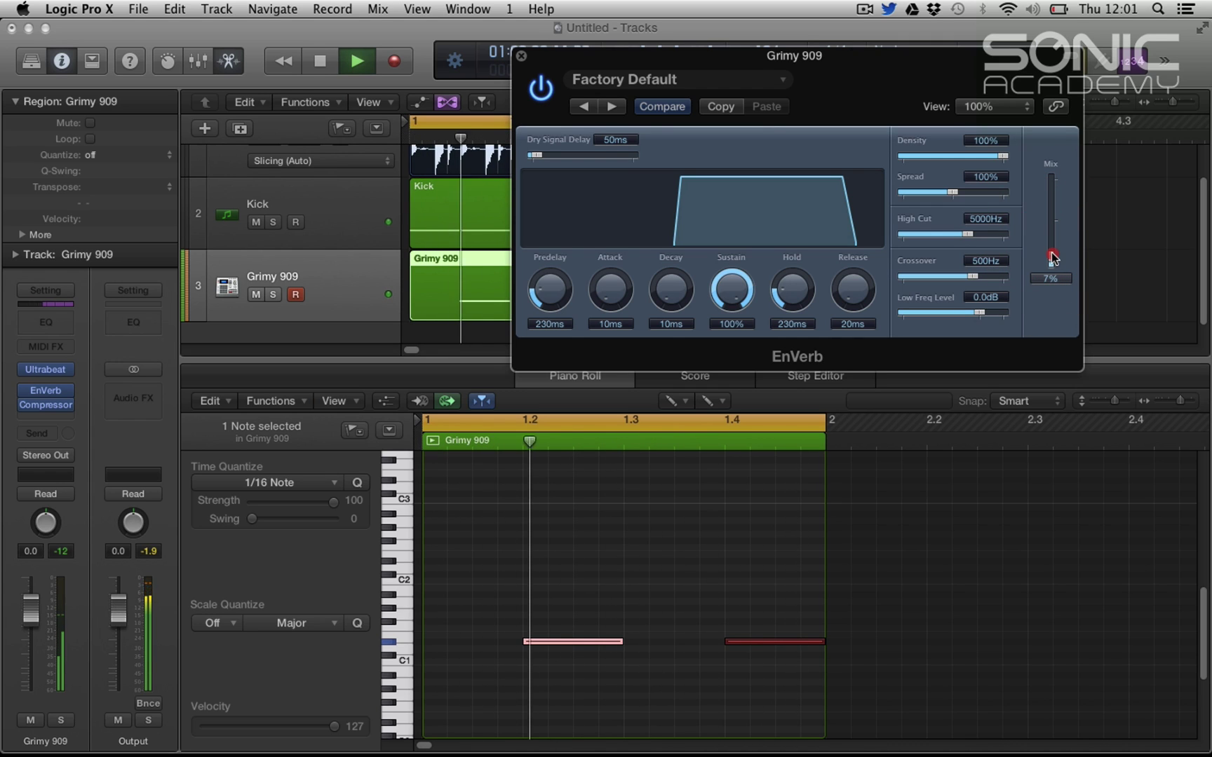
drag(1050, 243, 1052, 254)
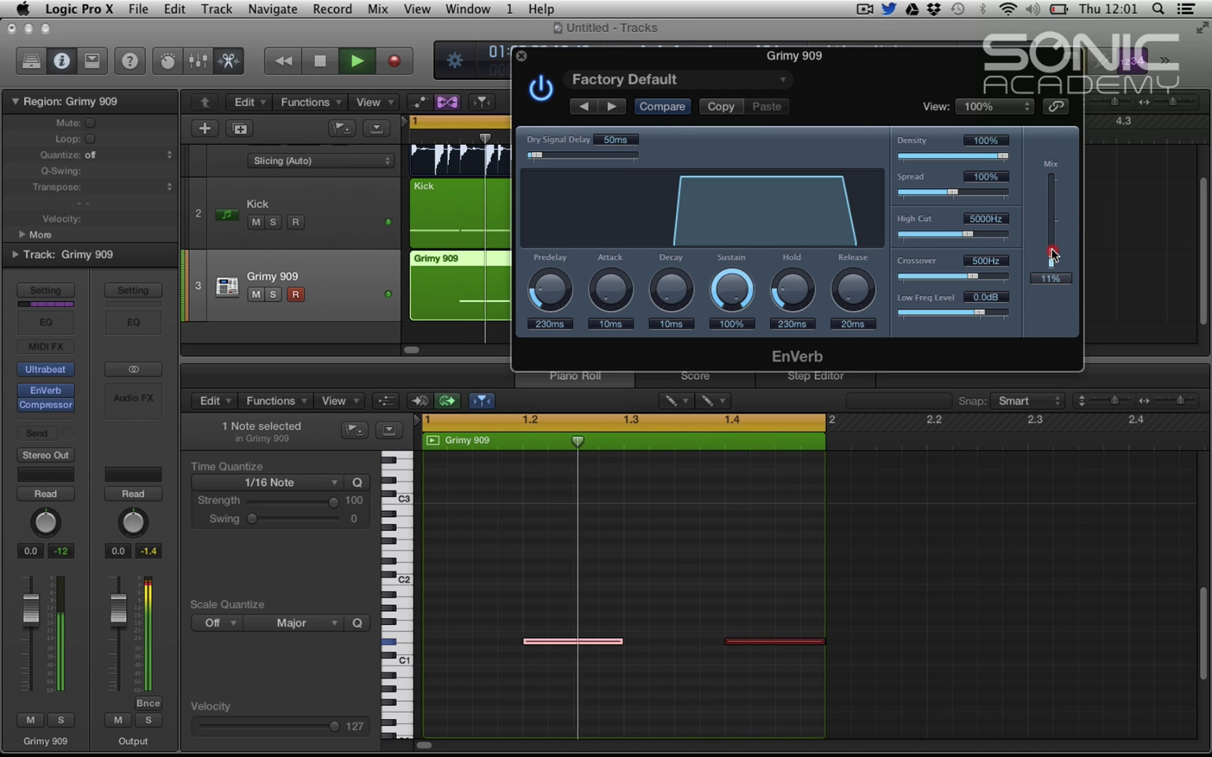
key(space)
Set the Grimy 909 compressor to -26.0 dB threshold and 10.0 dB gain, moving its window top-left.
click(45, 406)
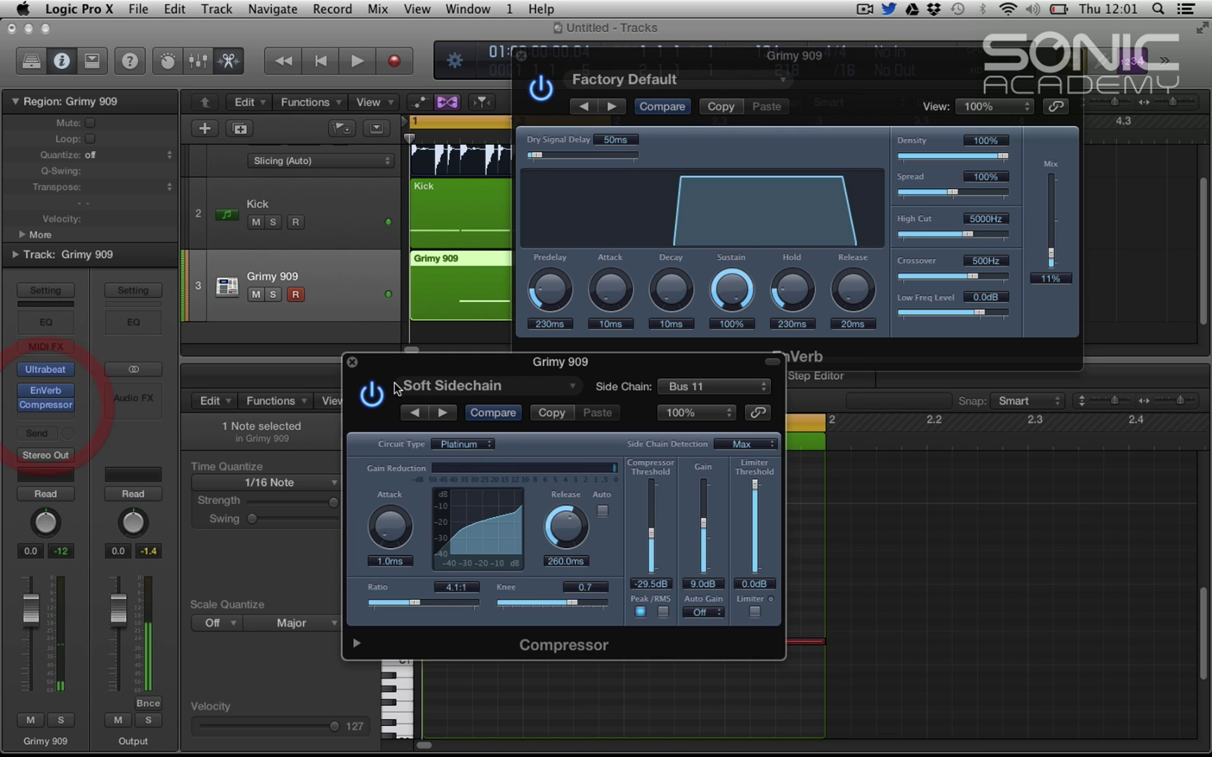
key(space)
drag(653, 542, 706, 527)
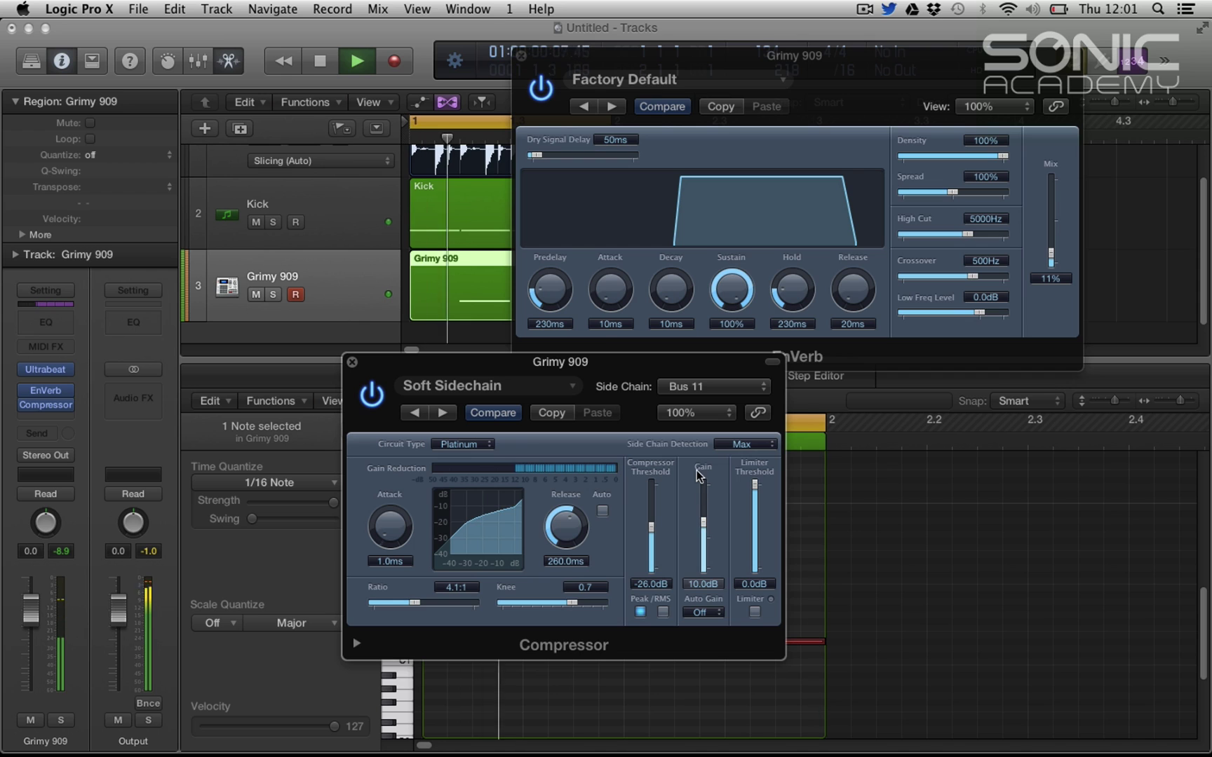
key(space)
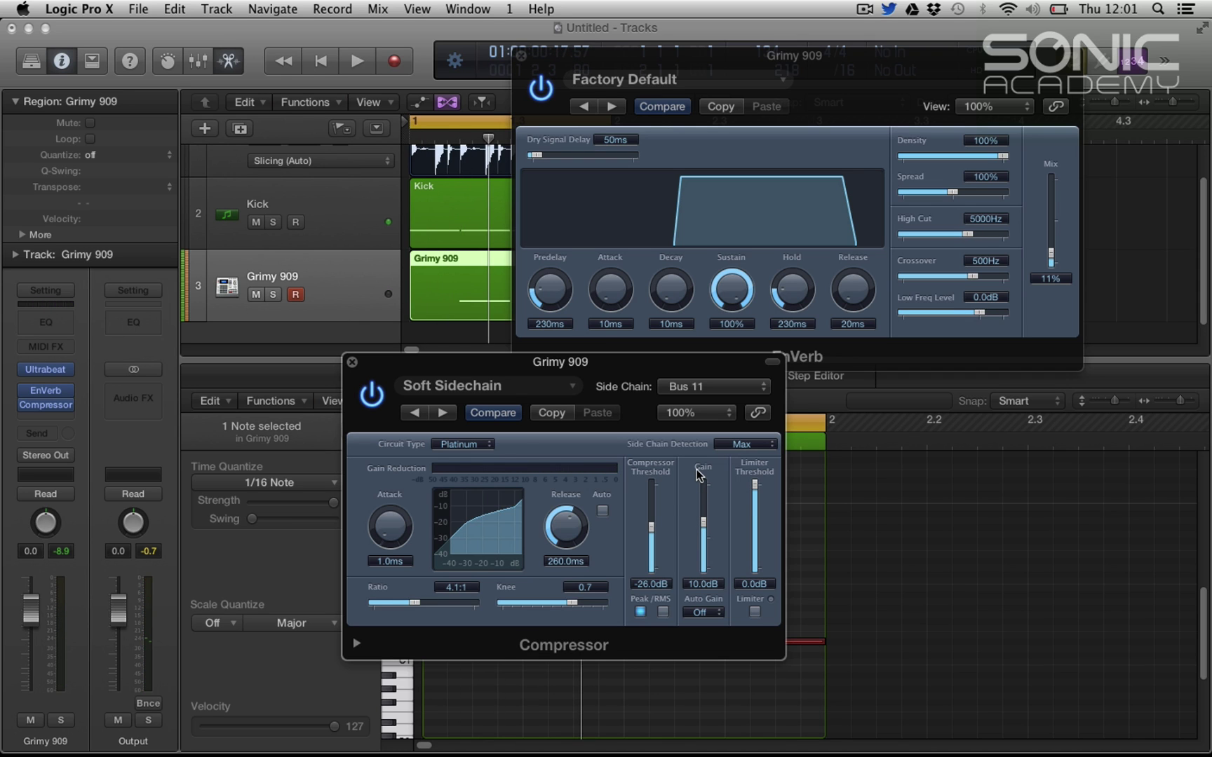
drag(620, 361, 319, 49)
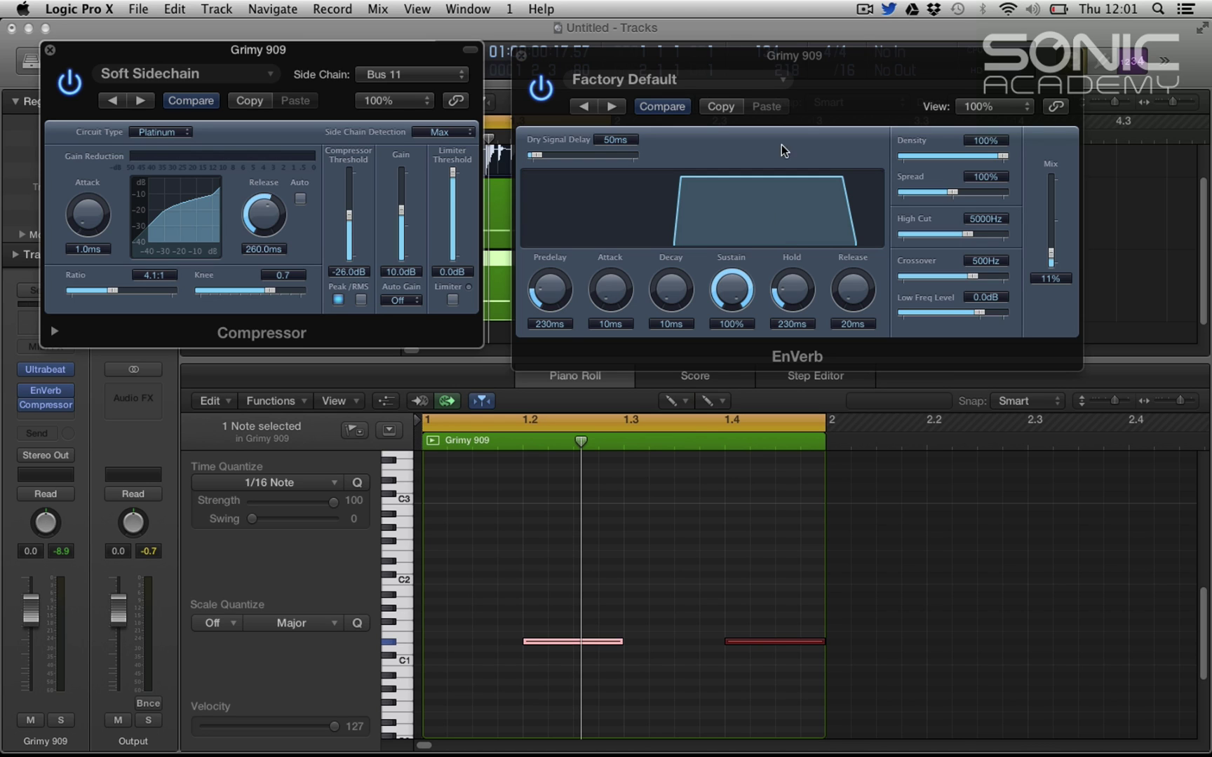
click(783, 76)
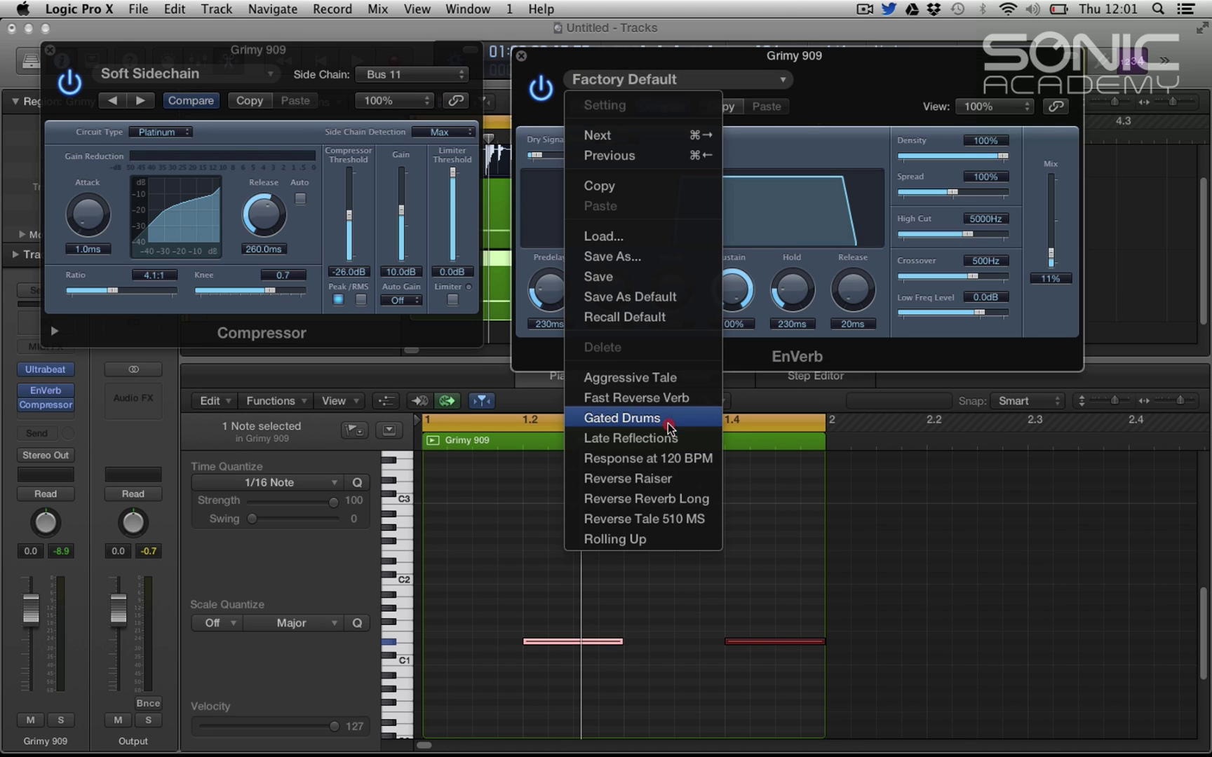
click(845, 420)
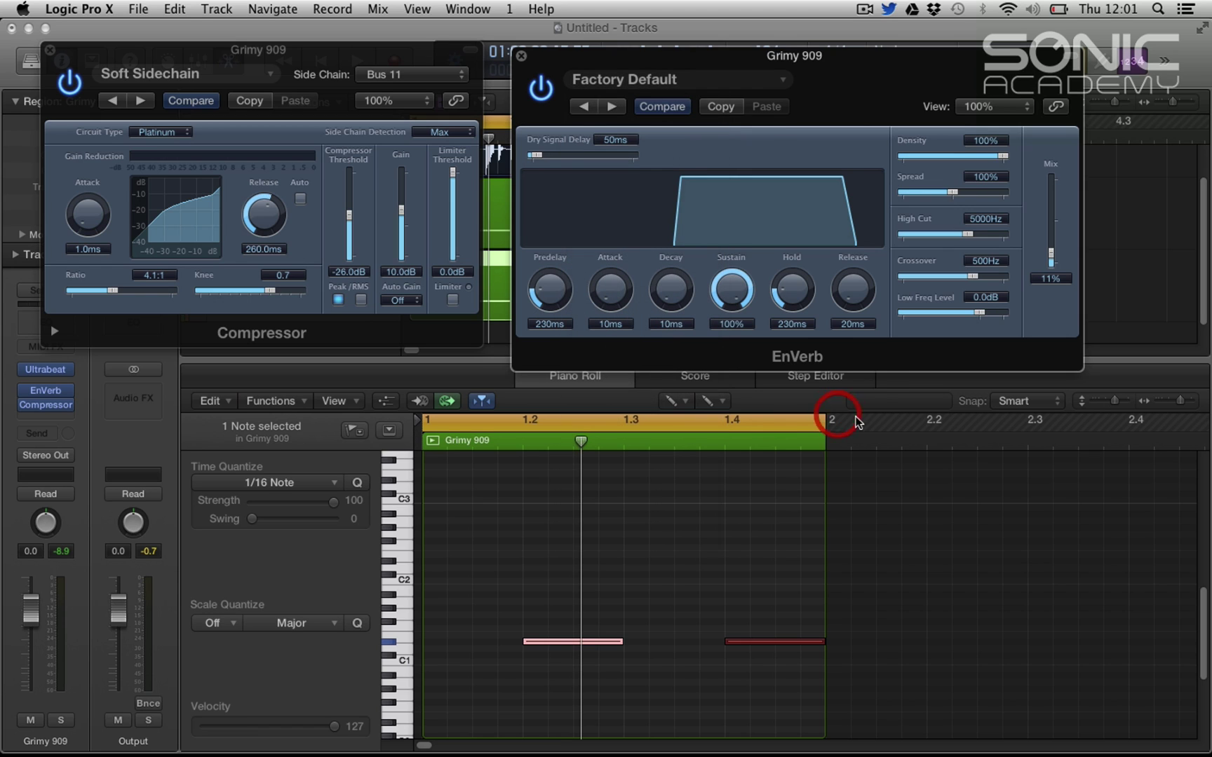